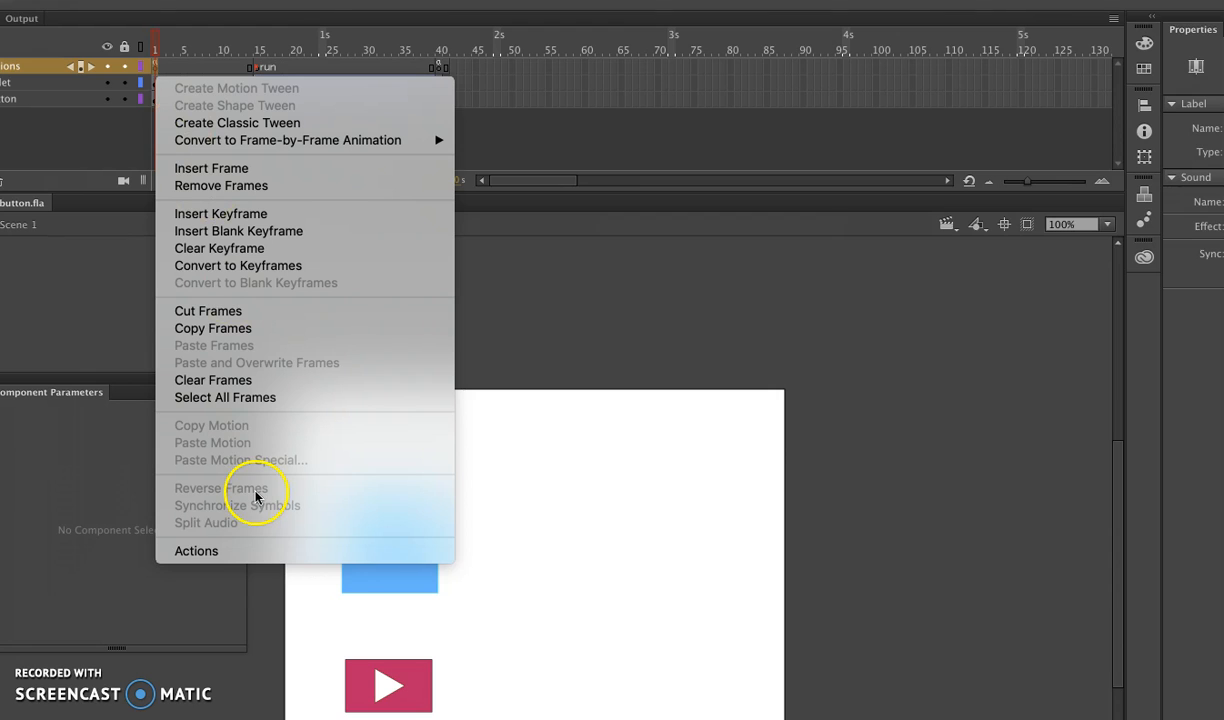
Step: Open the script on frame 1 of the Actions layer and review it, highlighting its stop() line
click(230, 551)
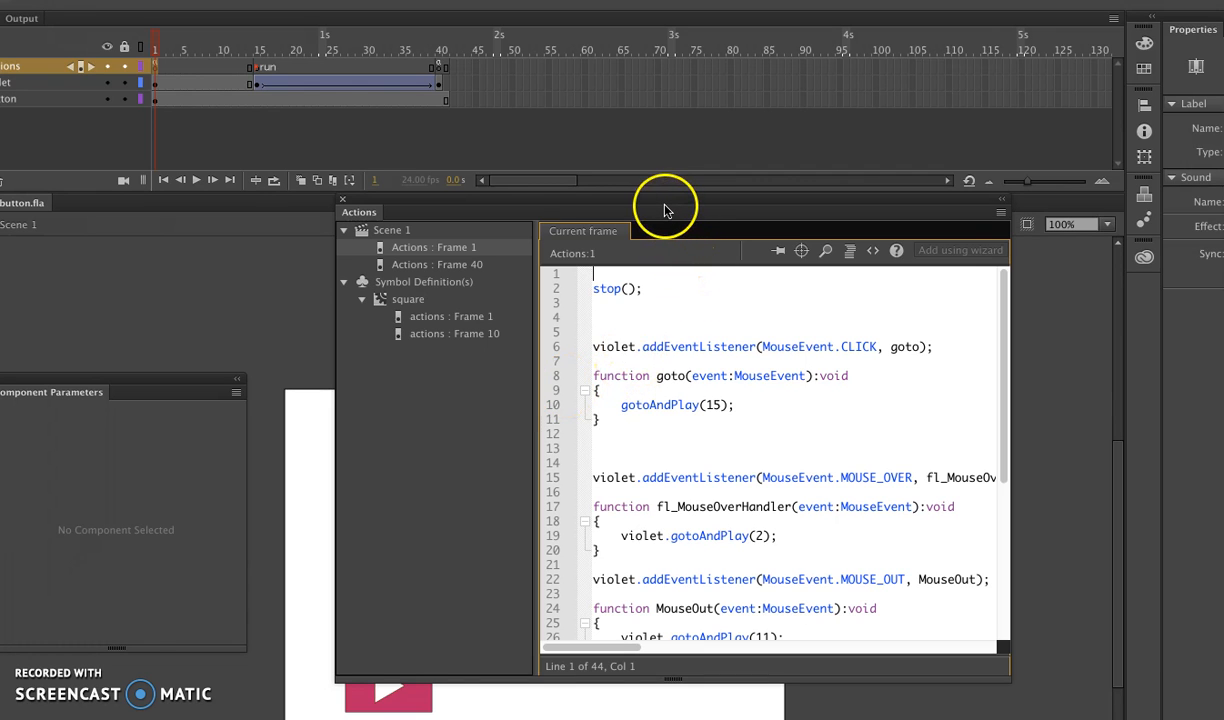
drag(665, 207, 645, 87)
click(652, 235)
scroll(652, 235, down, 6)
scroll(652, 235, up, 5)
scroll(652, 235, down, 4)
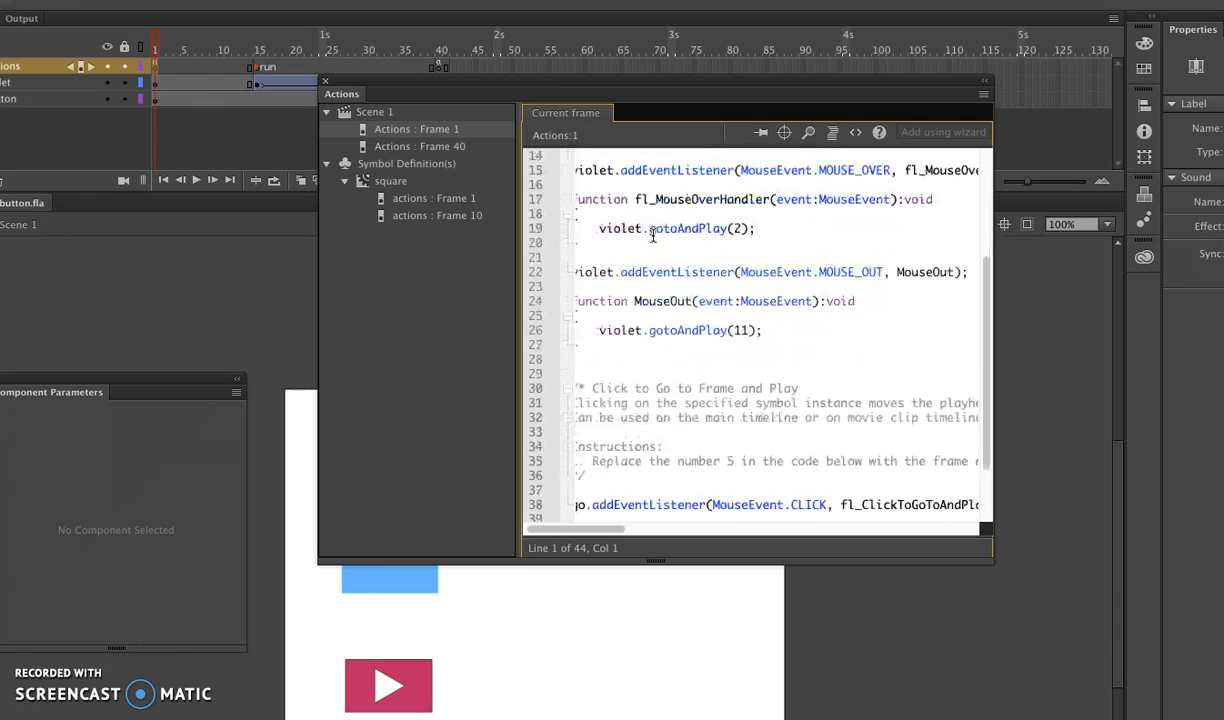
scroll(652, 235, up, 5)
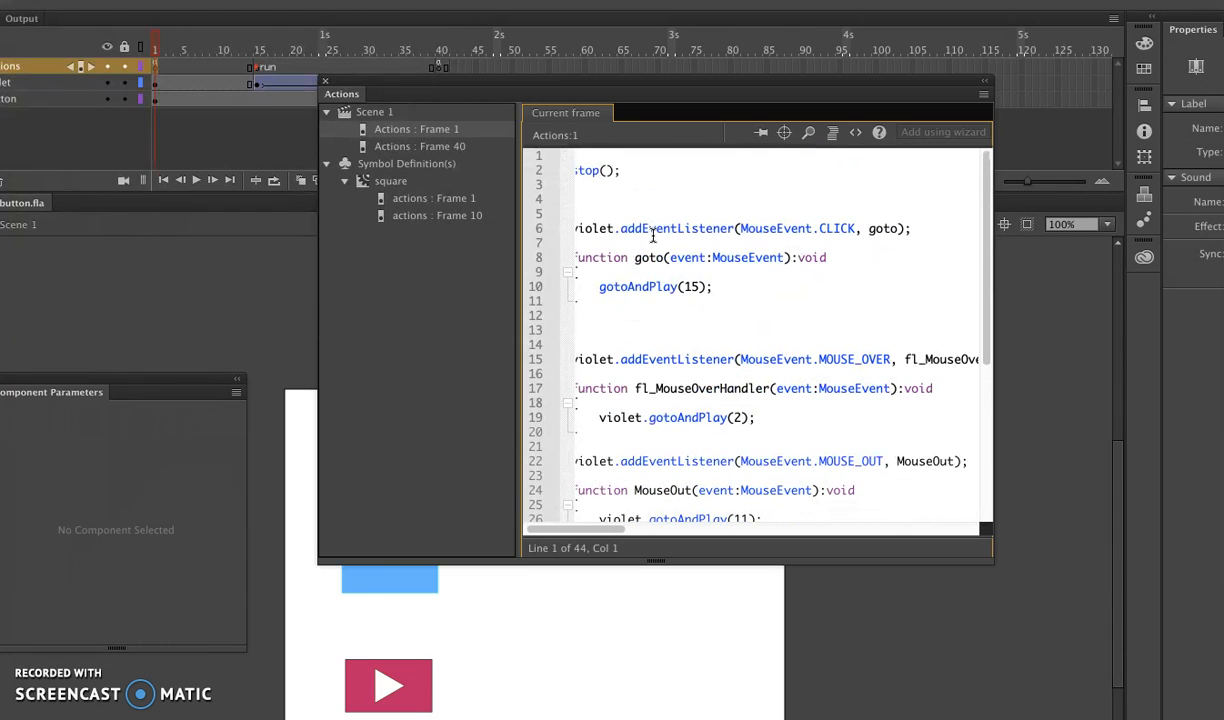
drag(625, 171, 575, 172)
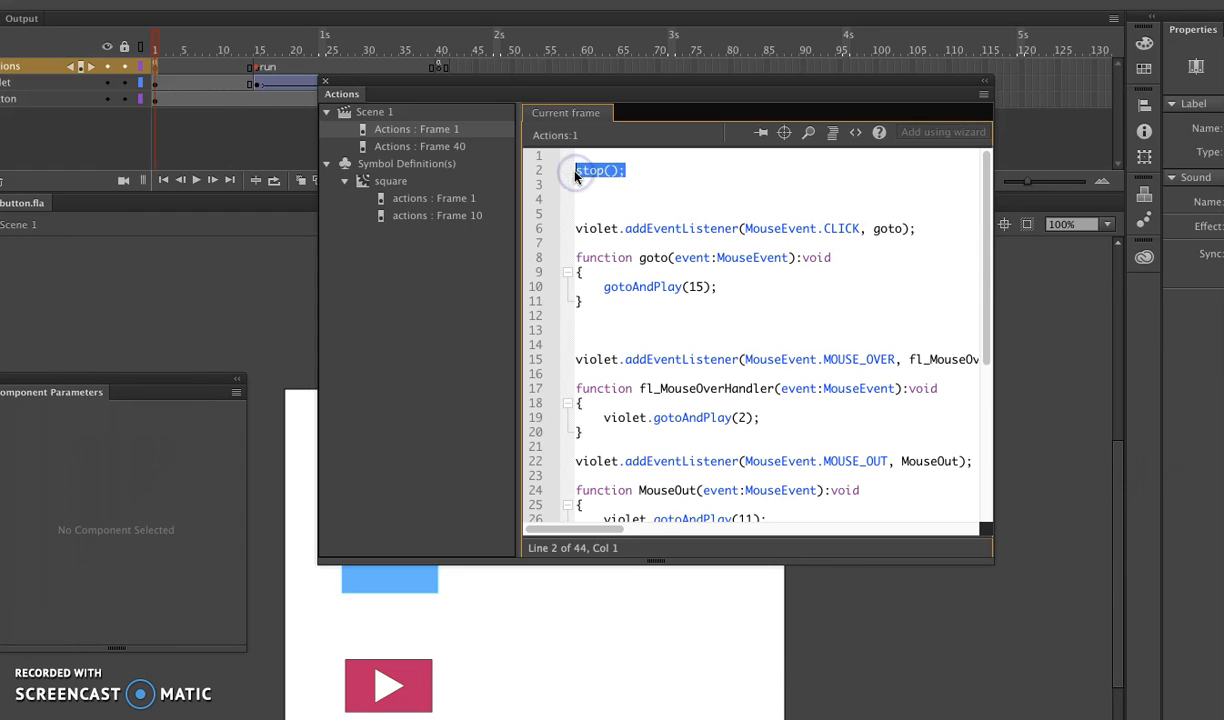
Step: Move the script window clear of the blue square and examine violet's CLICK listener and its goto function
drag(485, 83, 628, 157)
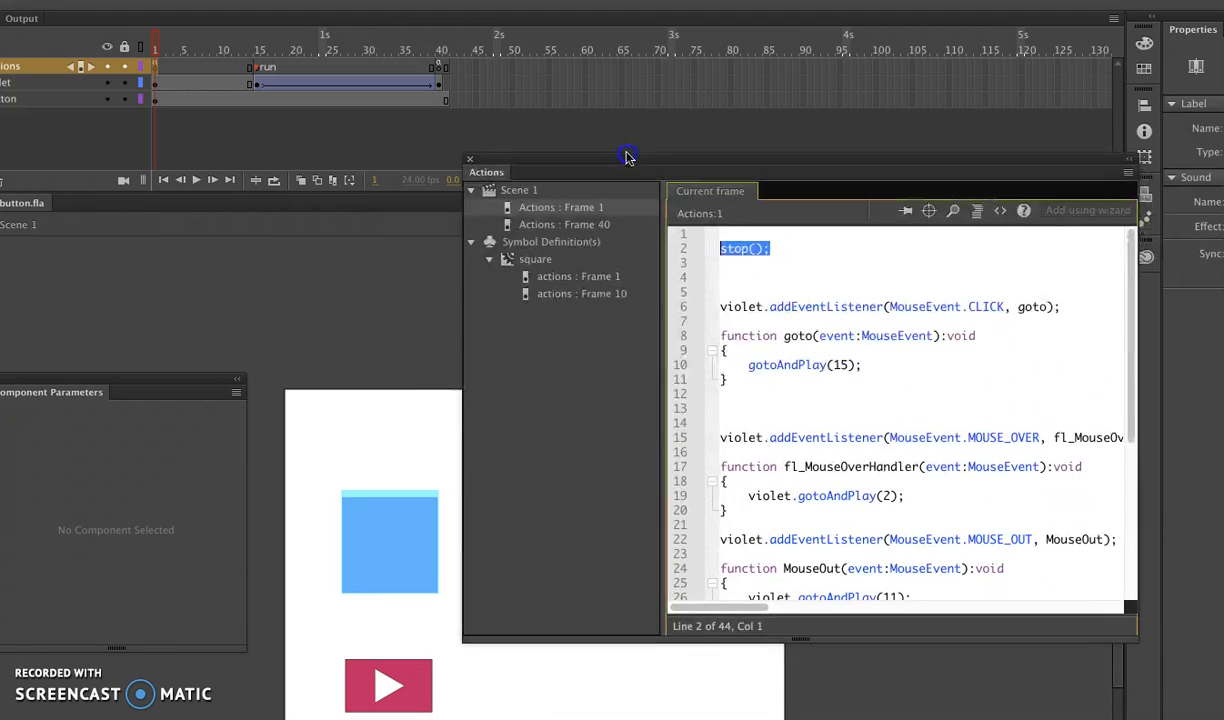
scroll(754, 377, down, 5)
scroll(754, 377, up, 3)
scroll(752, 376, up, 4)
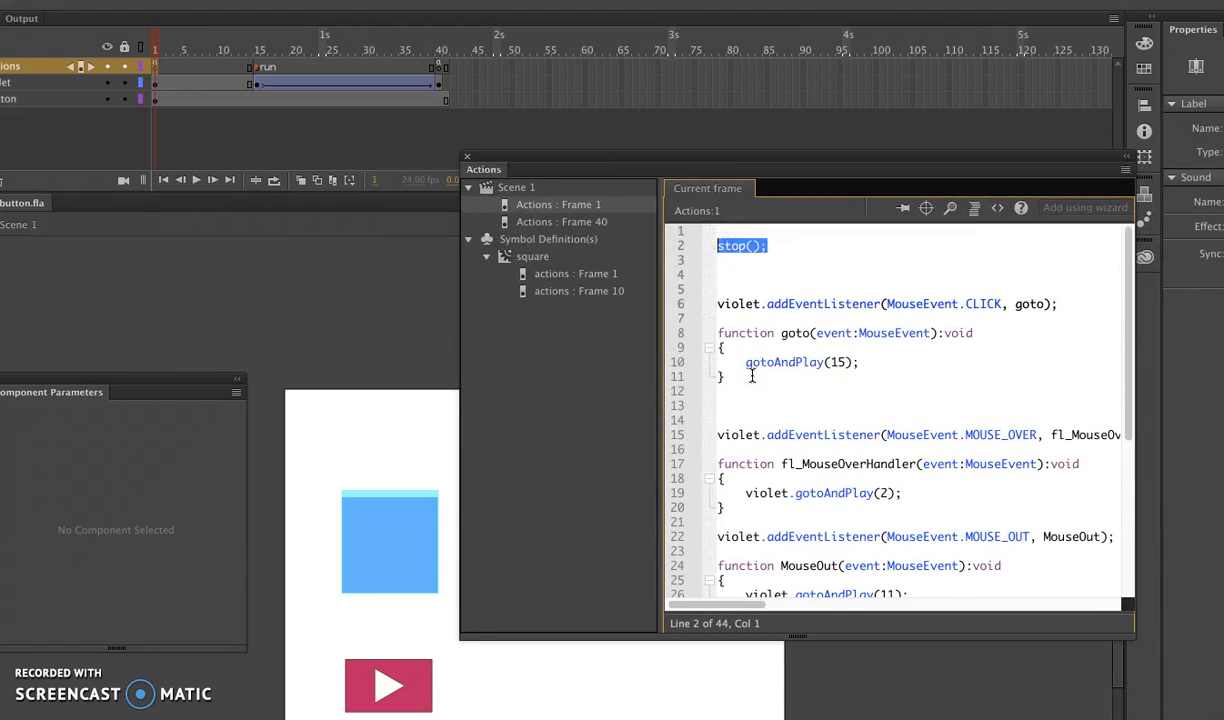
click(771, 306)
drag(771, 309, 847, 309)
mouse_move(767, 362)
mouse_down()
mouse_move(826, 367)
mouse_move(780, 363)
mouse_up()
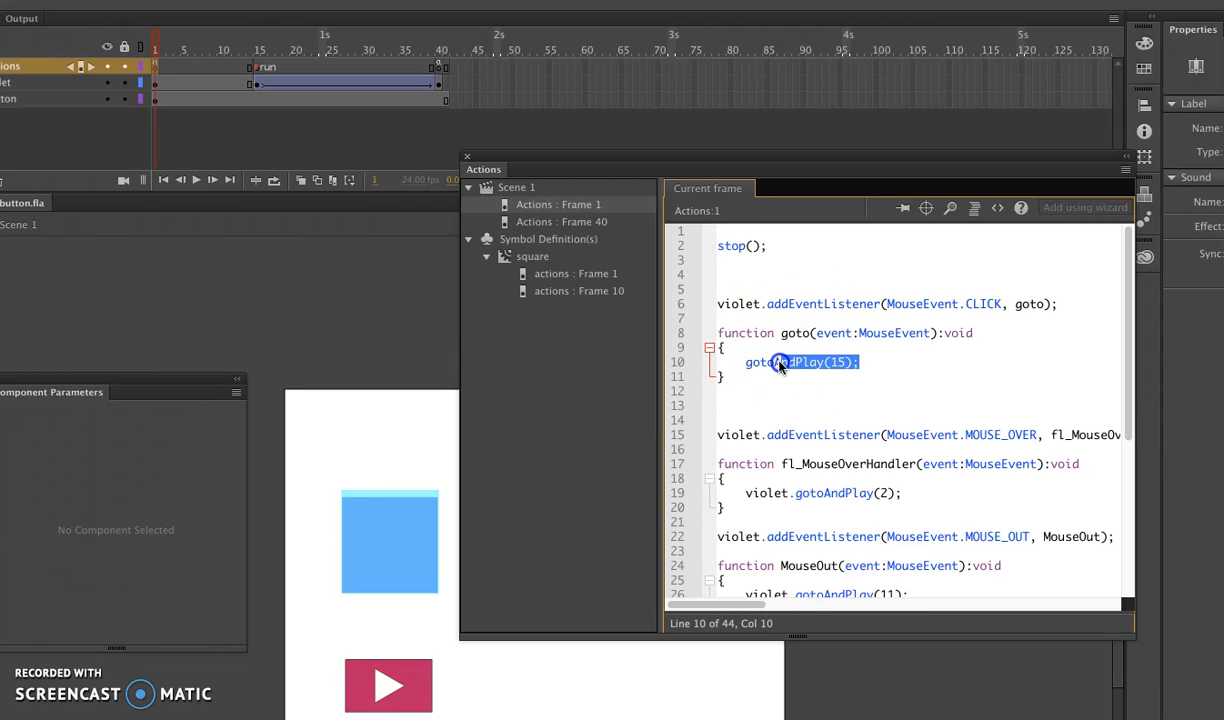
click(746, 306)
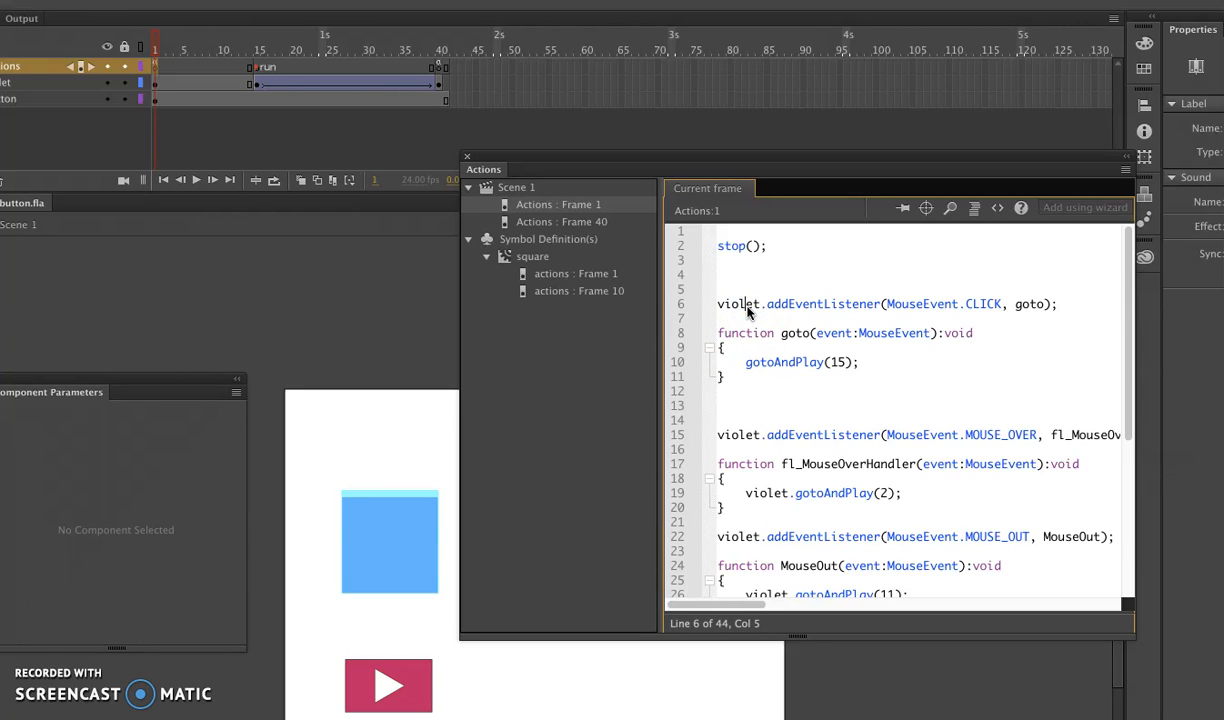
drag(766, 306, 705, 310)
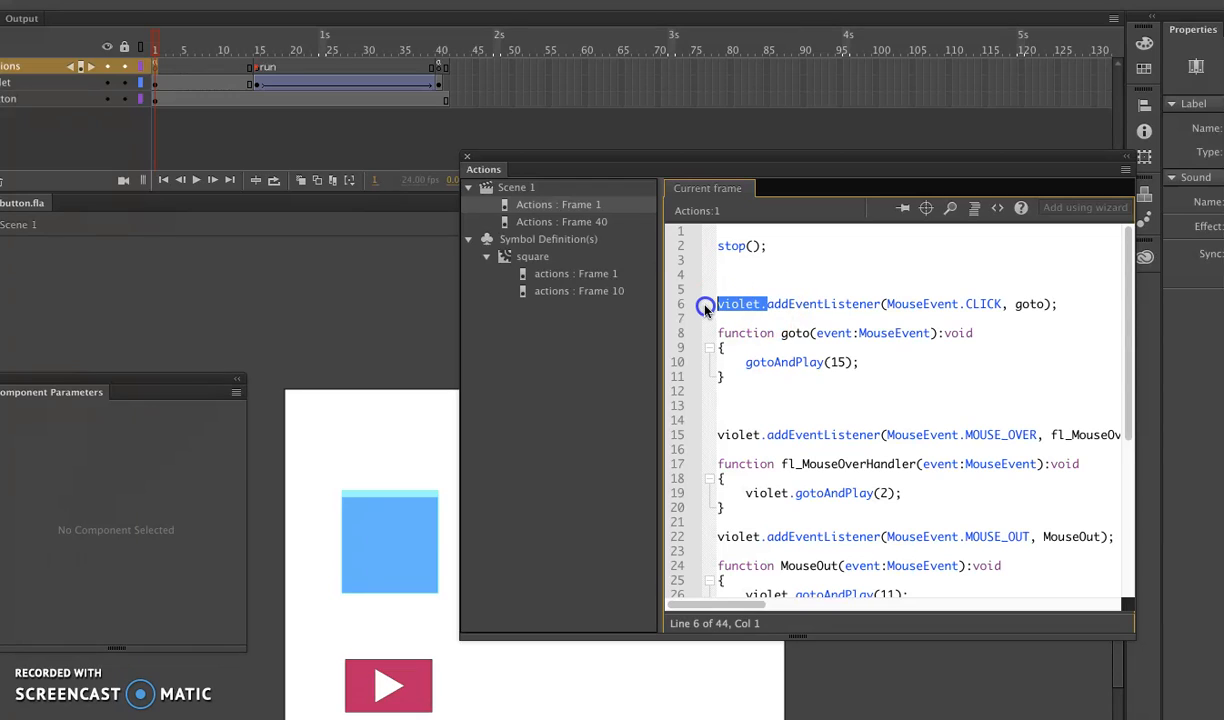
Step: Select the blue square on the stage and check its instance name in its properties
click(411, 553)
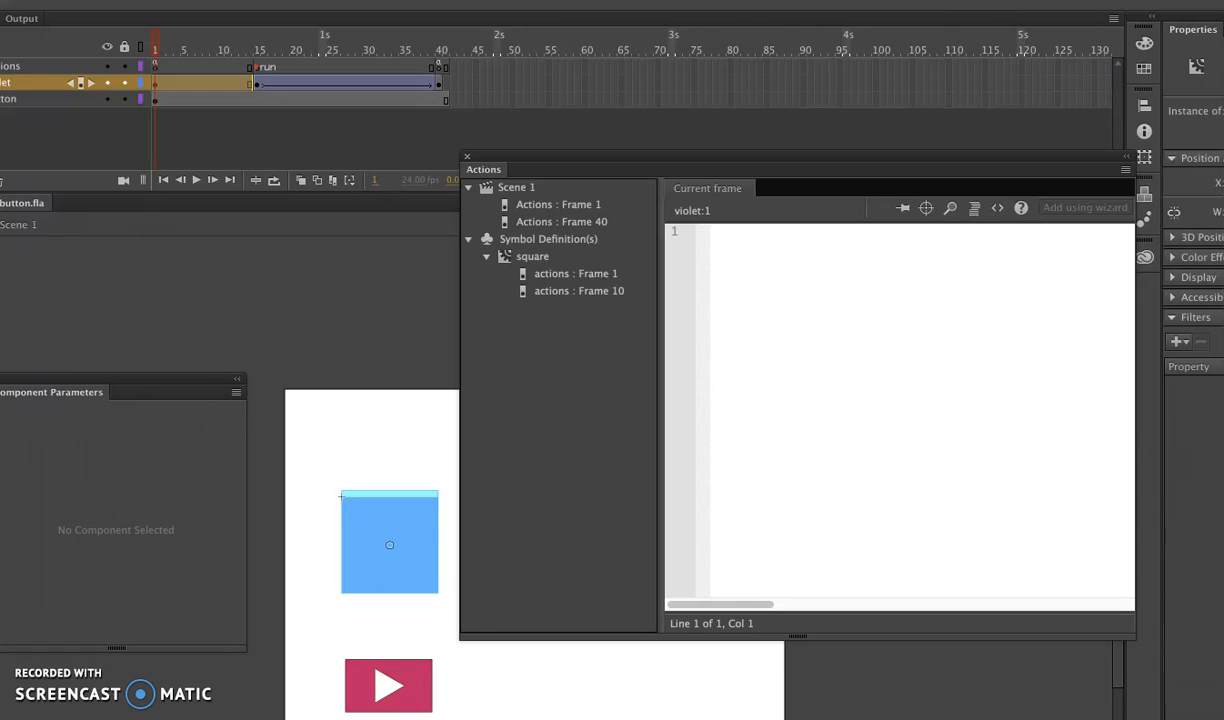
key(F9)
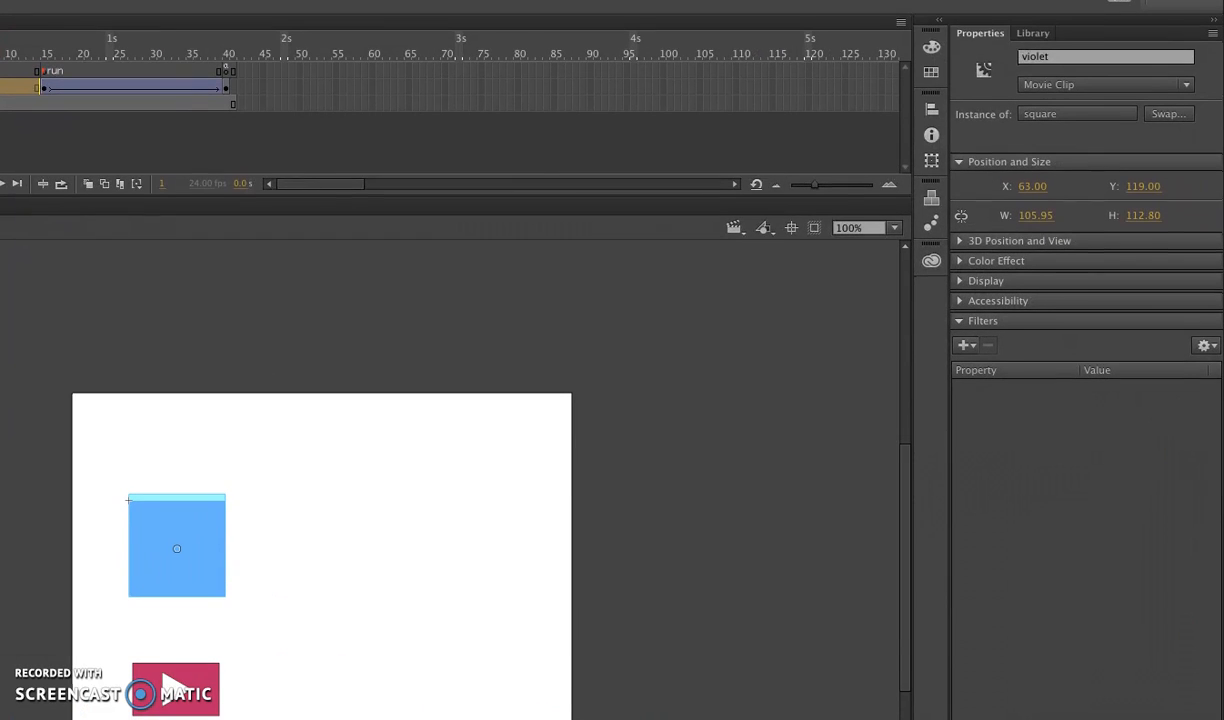
key(F9)
click(1036, 56)
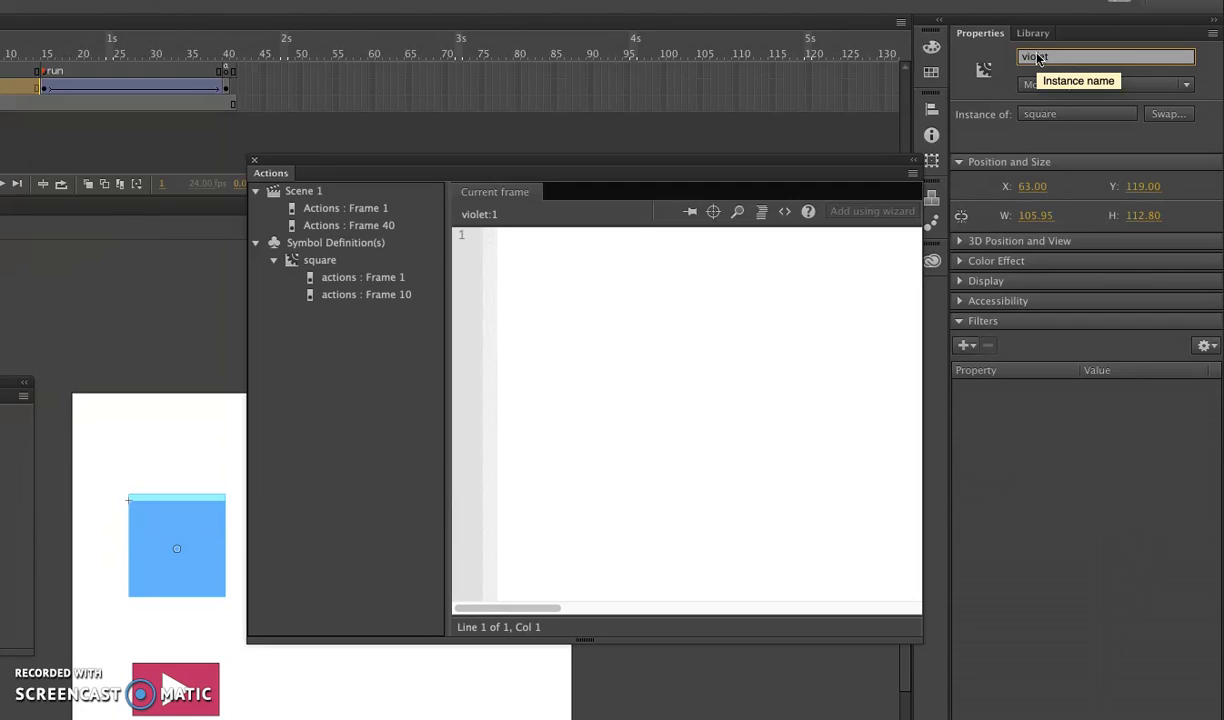
drag(1050, 56, 1018, 56)
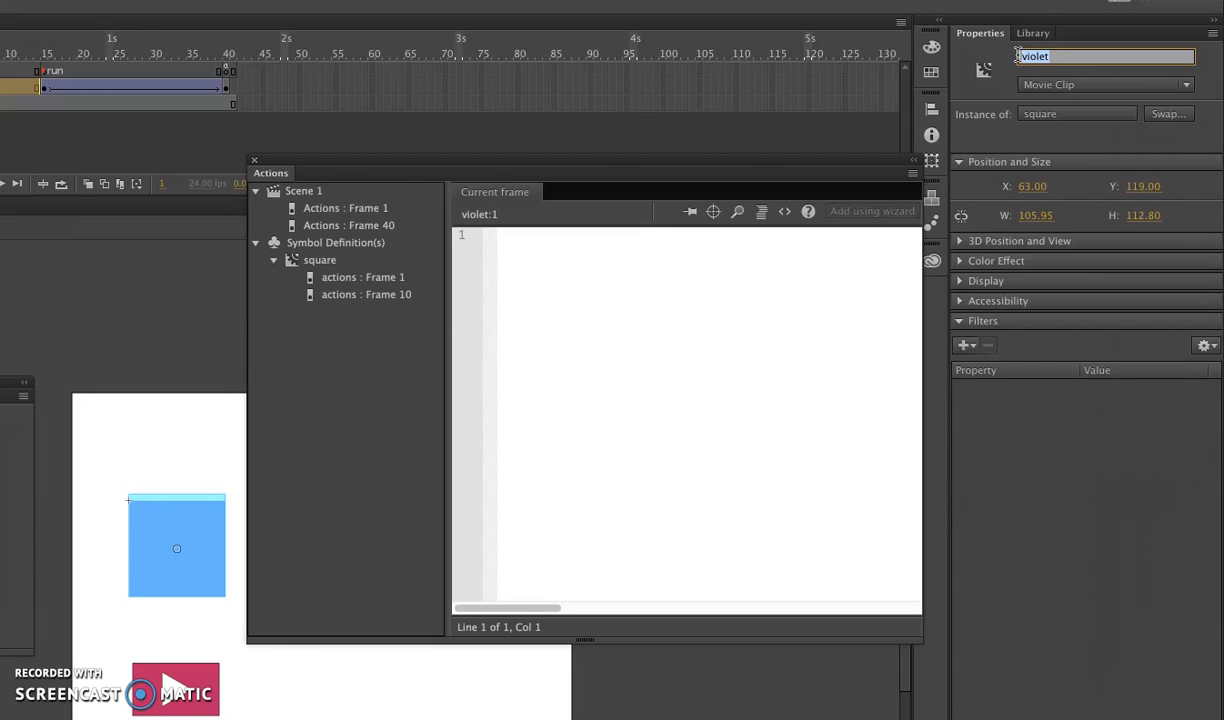
mouse_move(1018, 56)
mouse_down()
mouse_move(1065, 56)
mouse_move(1036, 57)
mouse_up()
Step: Compare the instance names and symbol types of the blue square and the play button
click(178, 516)
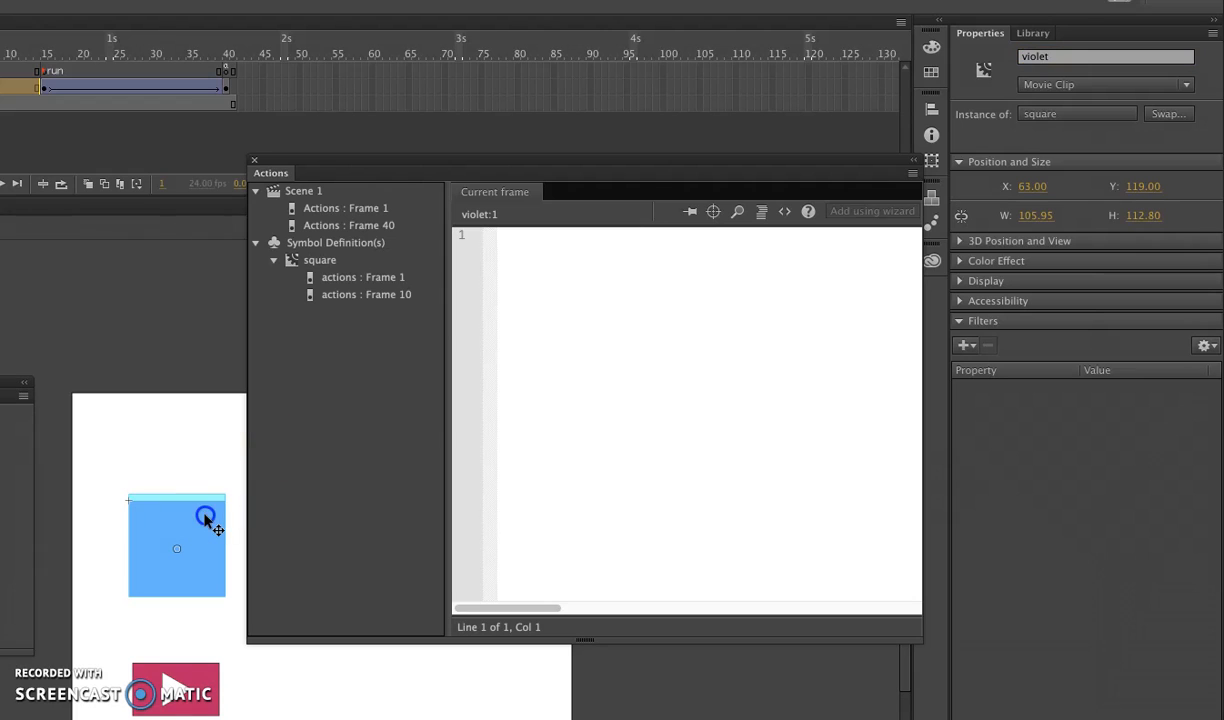
click(189, 671)
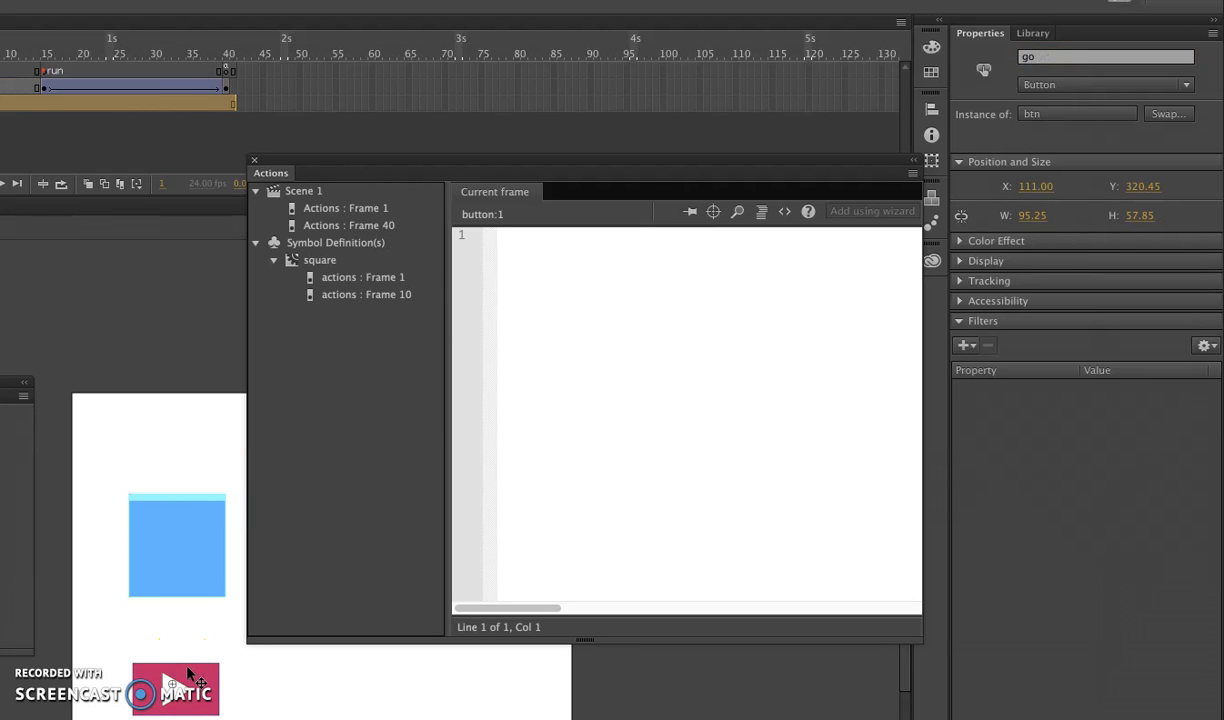
click(156, 510)
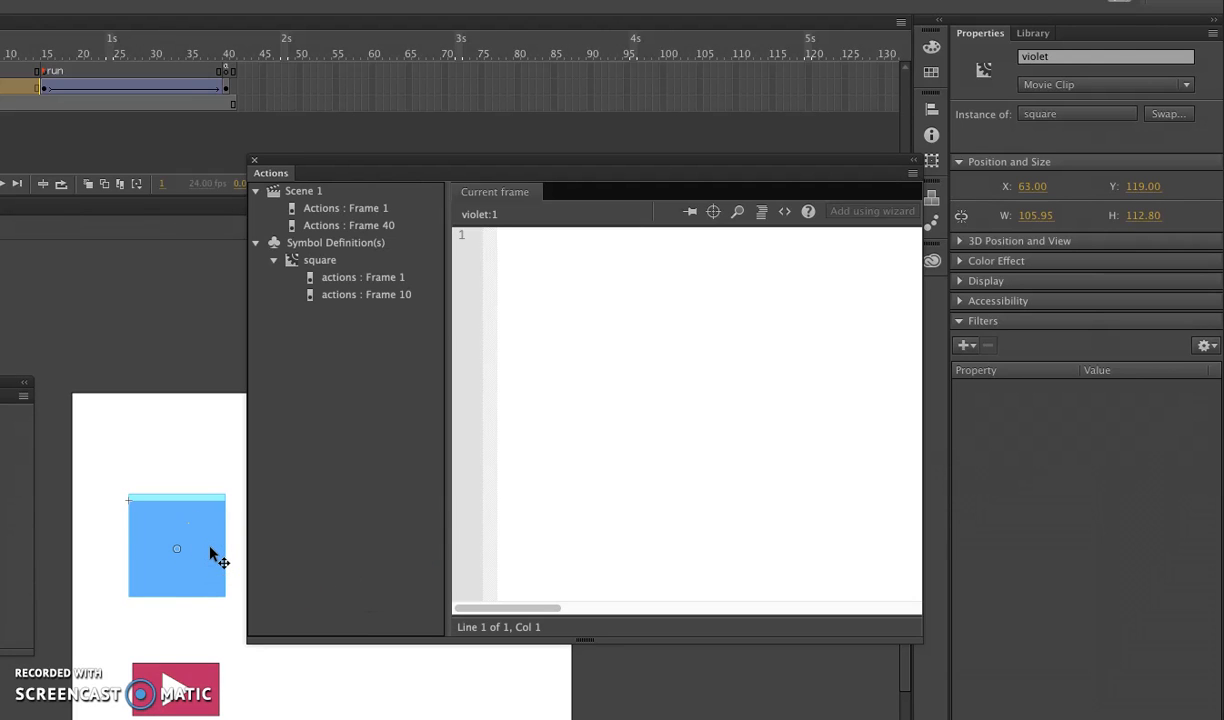
click(194, 681)
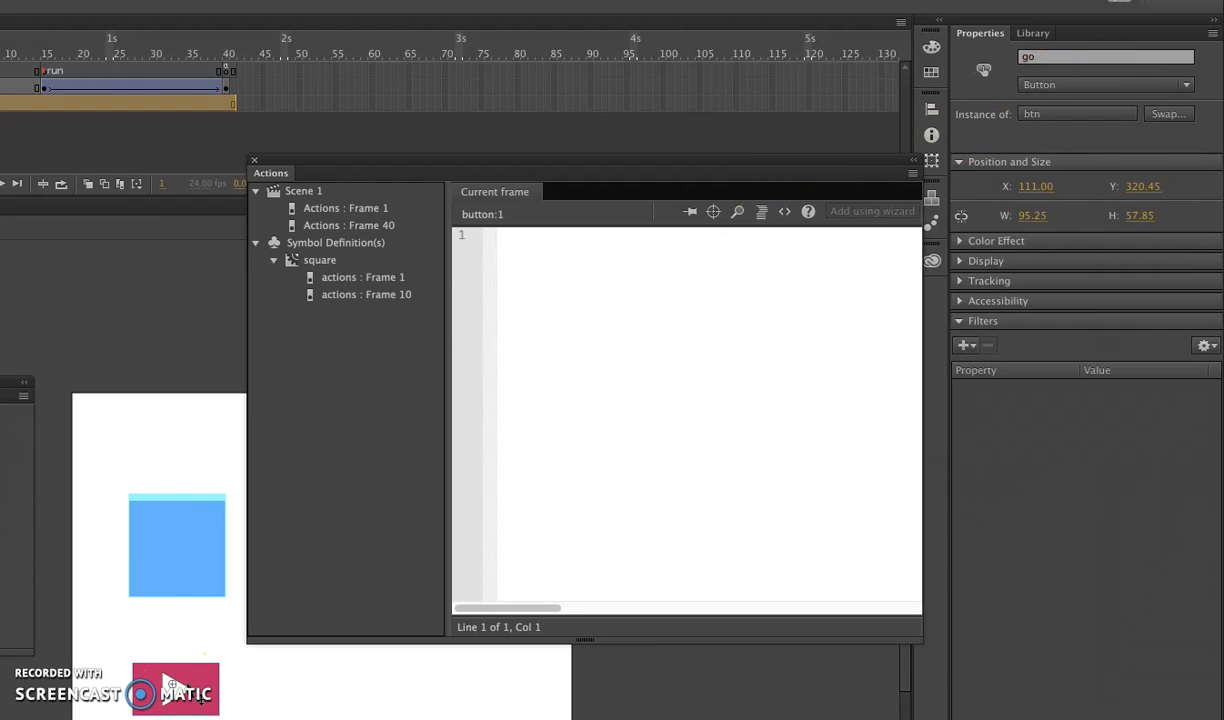
click(173, 570)
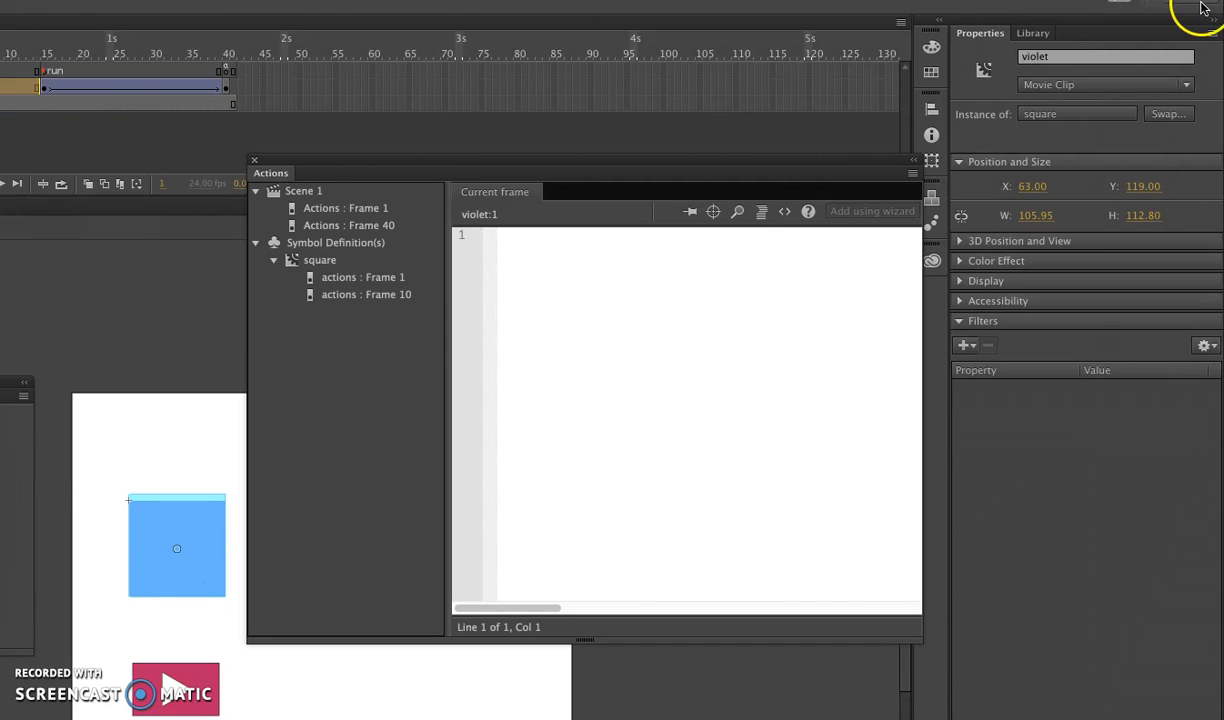
click(1030, 56)
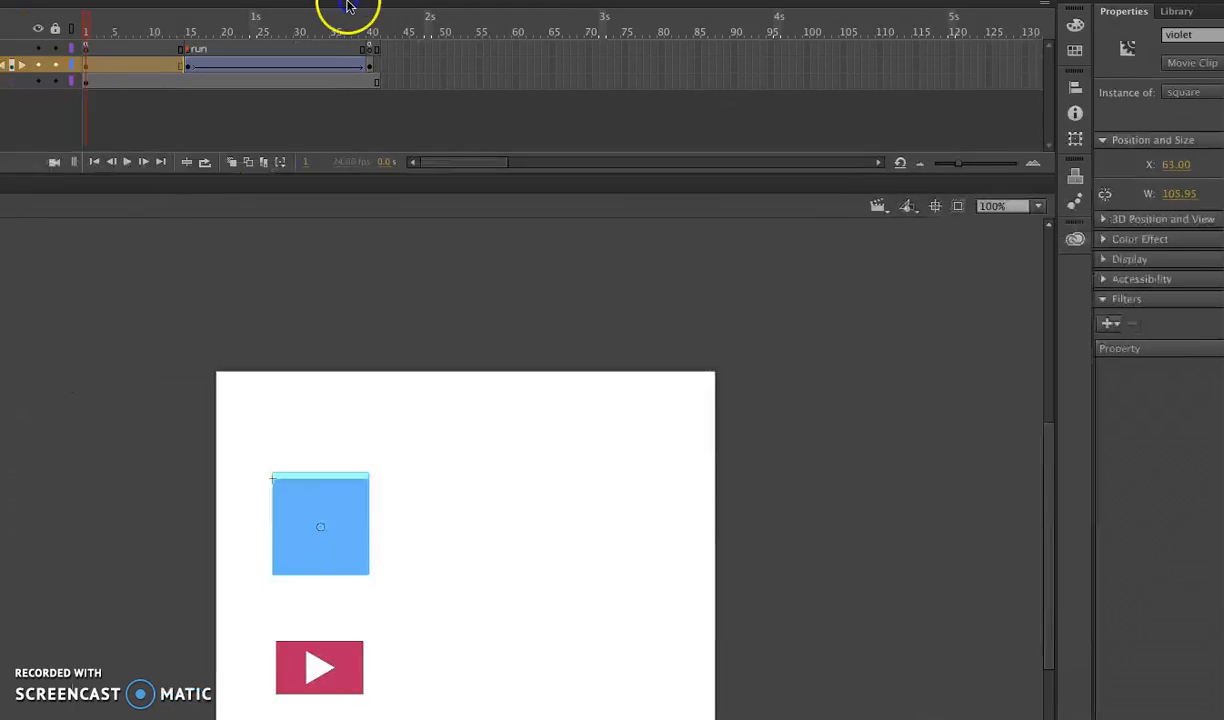
Step: Return to the Actions layer's frame 1 script and examine violet's CLICK, MOUSE_OVER and MOUSE_OUT listeners
click(186, 52)
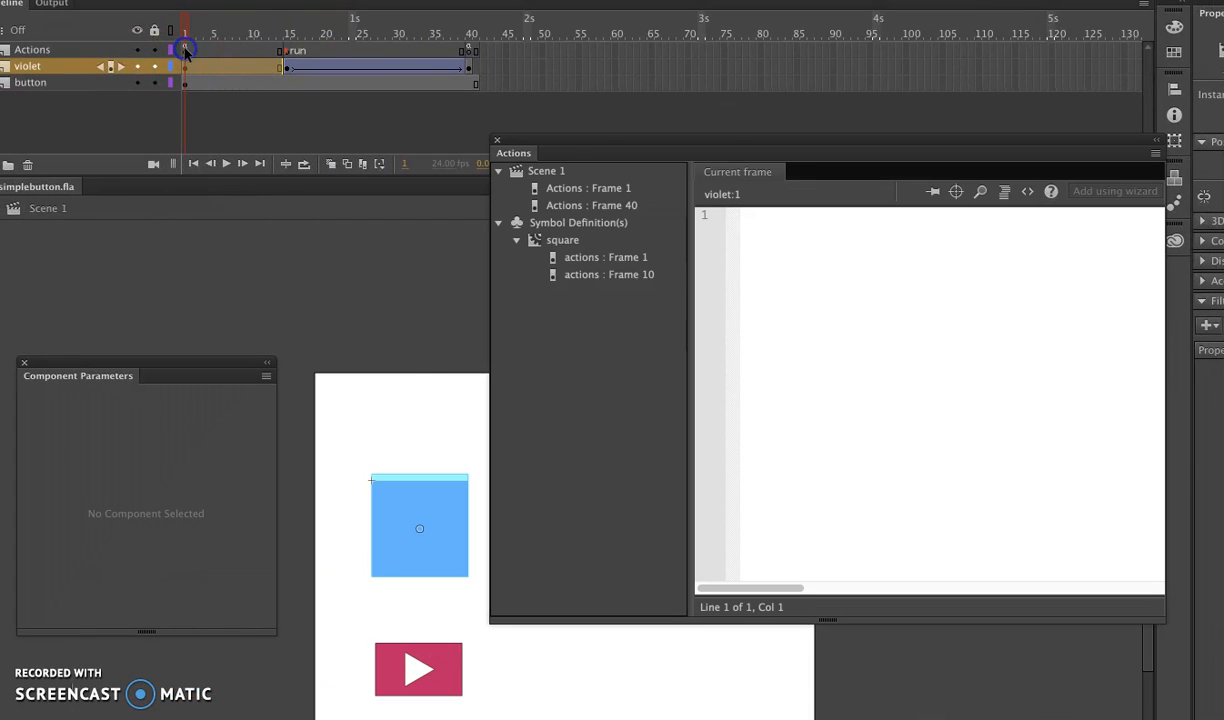
drag(697, 145, 557, 145)
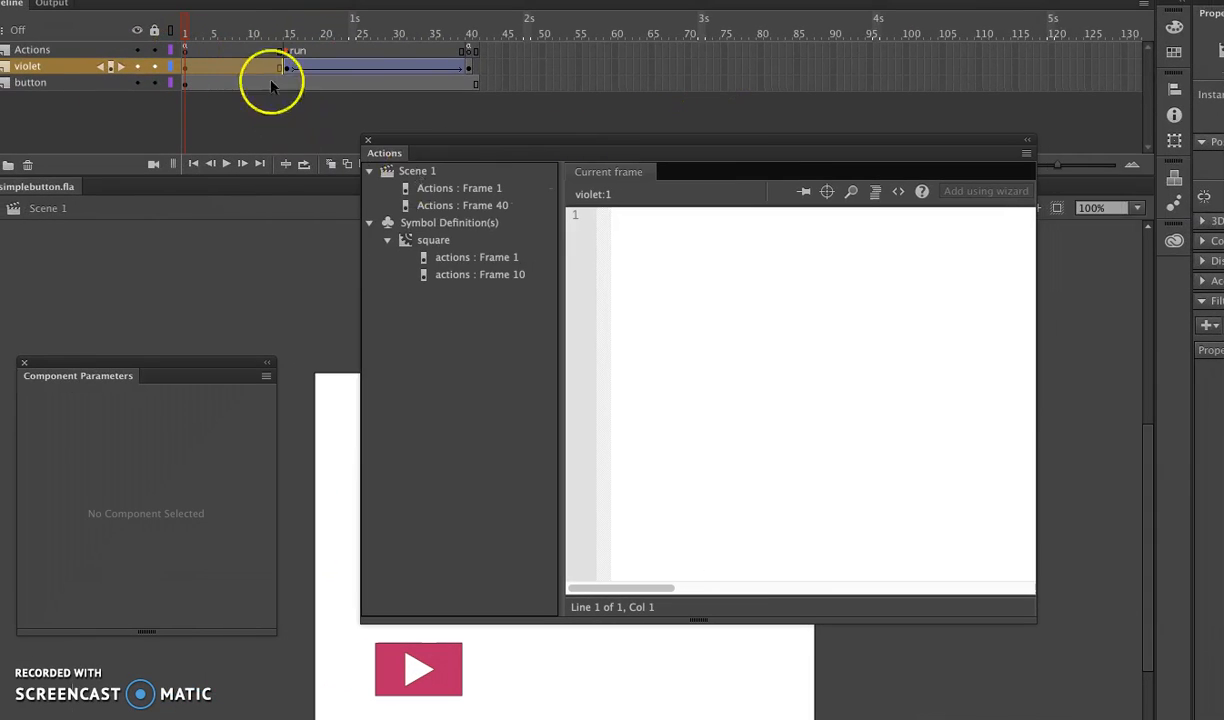
click(184, 49)
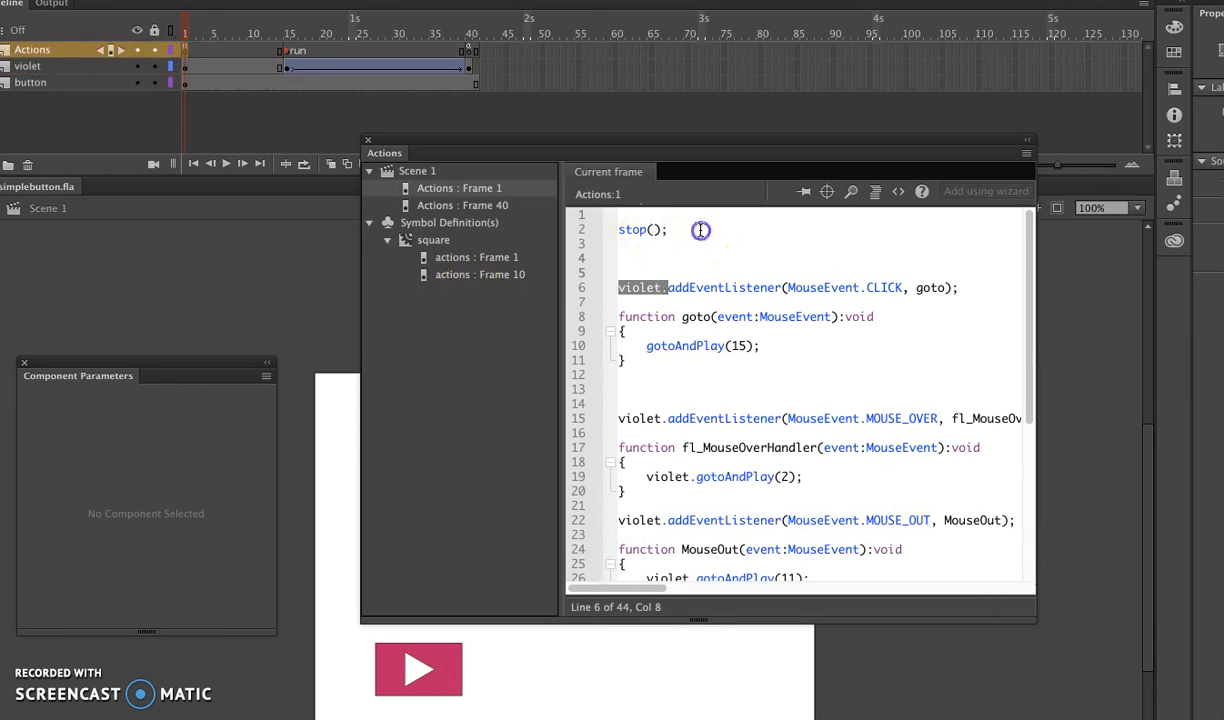
drag(694, 222, 621, 228)
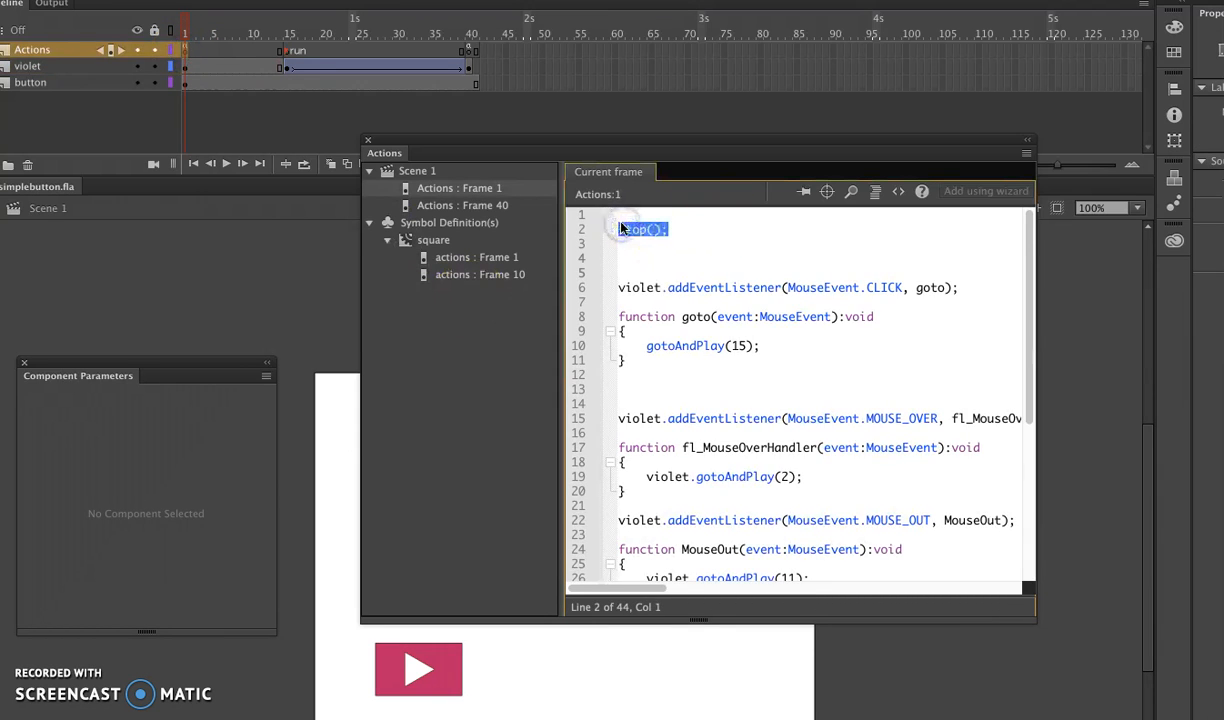
scroll(690, 320, down, 2)
click(658, 229)
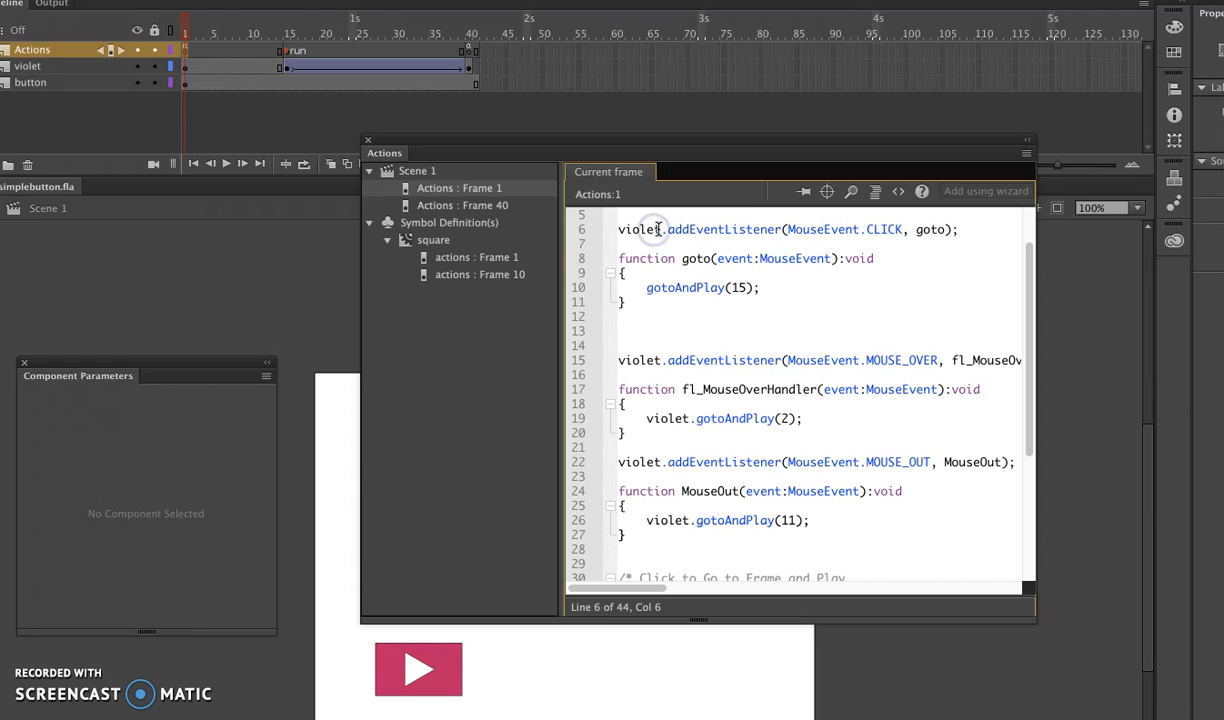
click(683, 229)
click(679, 372)
click(672, 464)
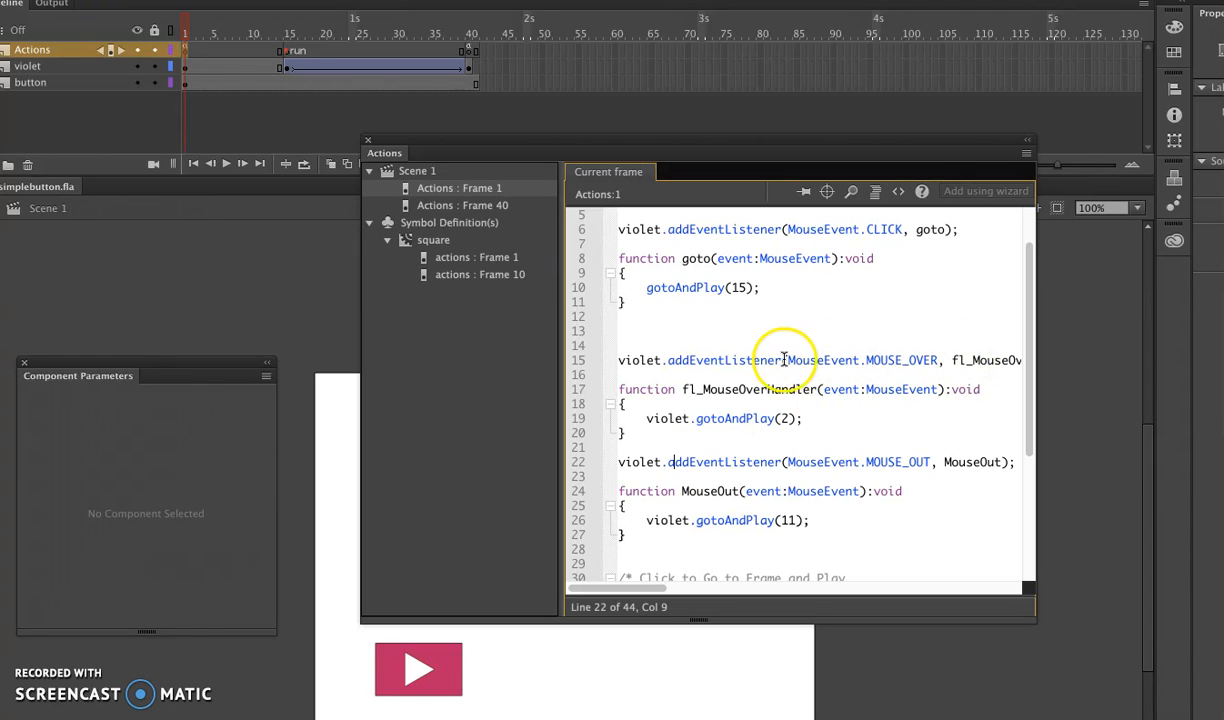
Step: Examine the MOUSE_OVER listener's handler function and its violet.gotoAndPlay(2) line
mouse_move(813, 389)
mouse_down()
mouse_move(733, 392)
mouse_move(797, 391)
mouse_up()
scroll(890, 391, right, 2)
scroll(890, 391, left, 2)
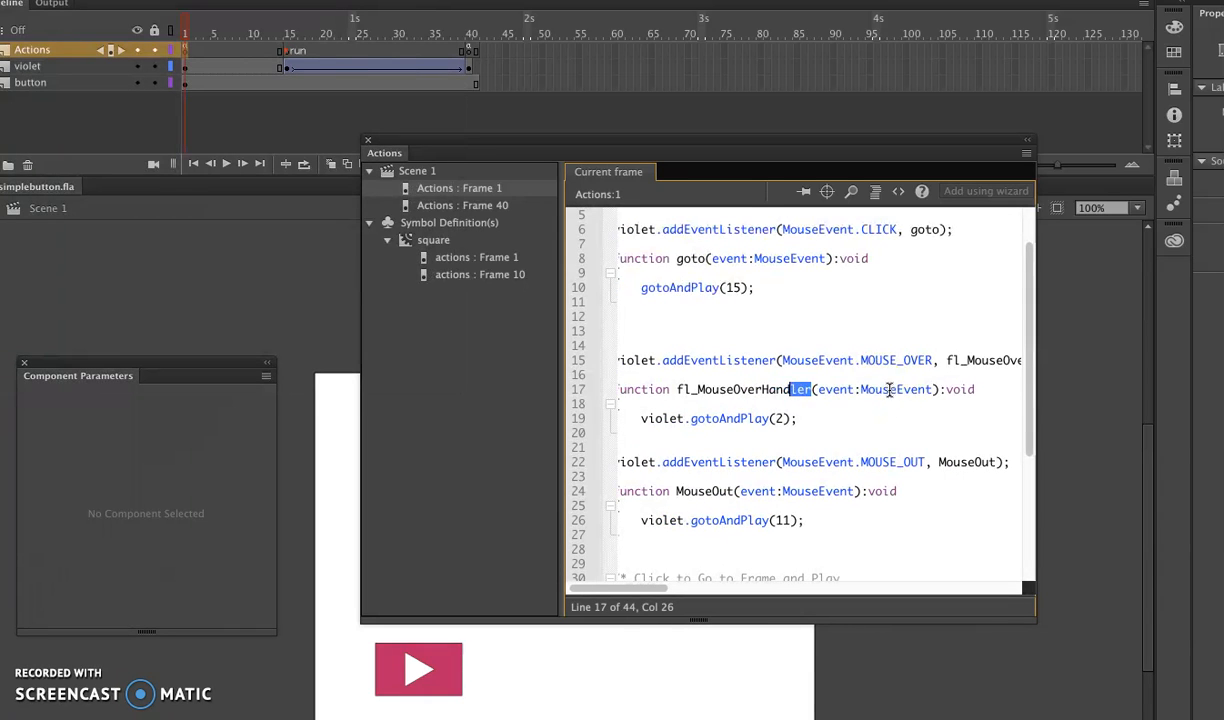
drag(928, 390, 866, 360)
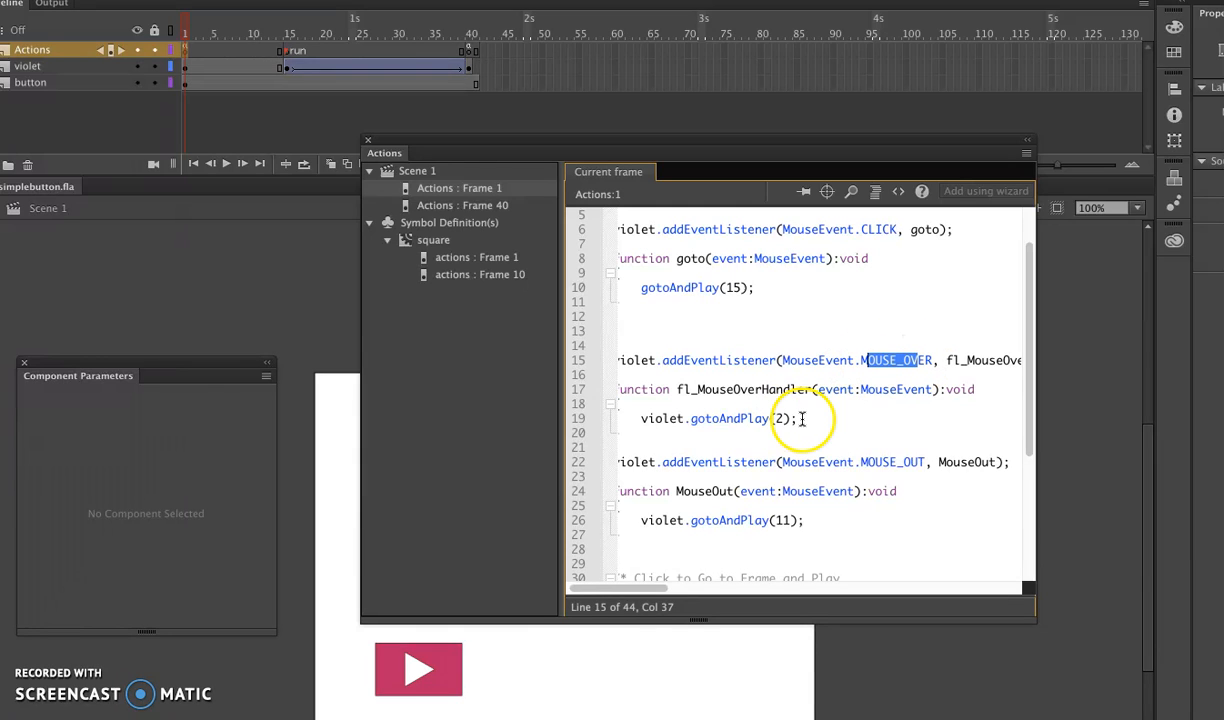
drag(638, 419, 672, 421)
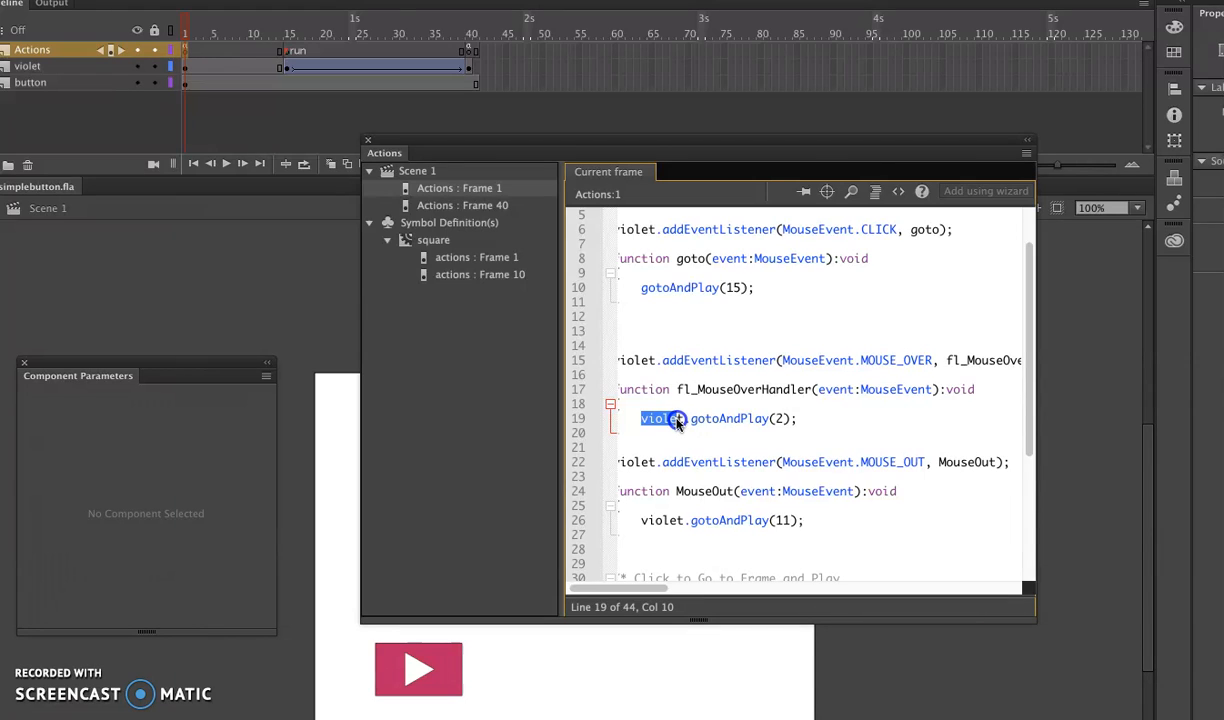
click(731, 422)
click(783, 423)
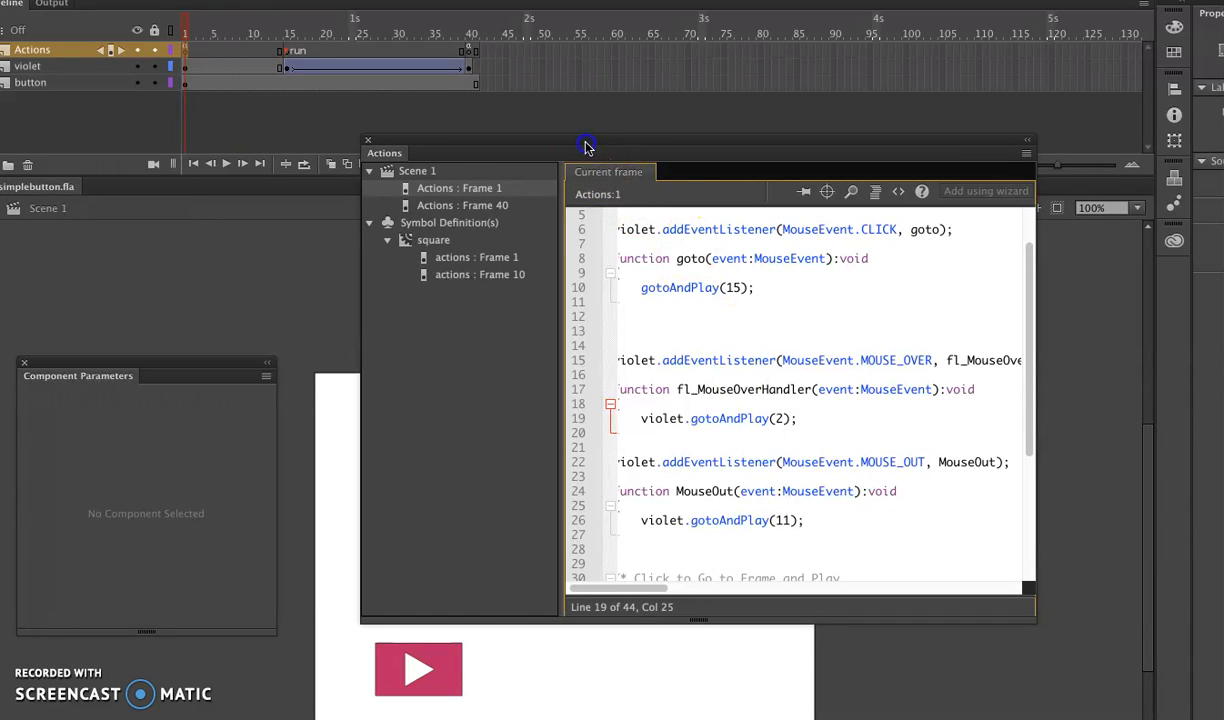
Step: Open the blue square's symbol for editing and scrub its timeline from frame 1 to frame 10
drag(586, 147, 862, 180)
double_click(425, 513)
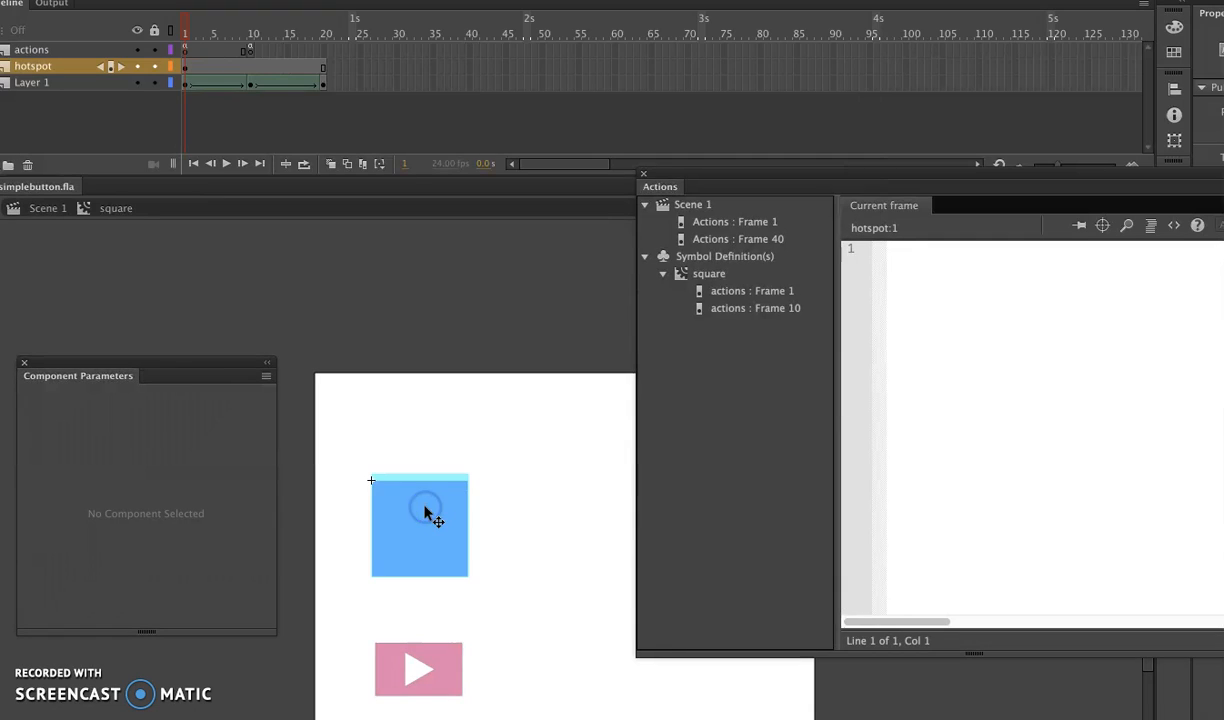
click(188, 84)
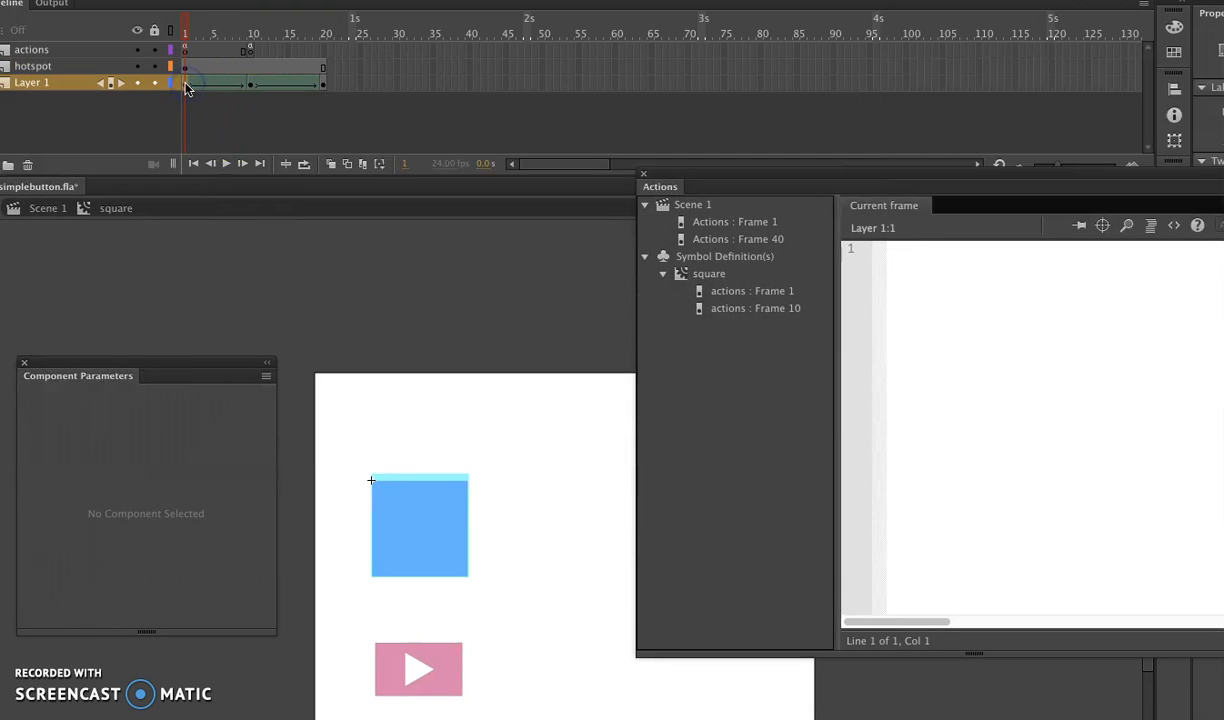
drag(187, 25, 249, 32)
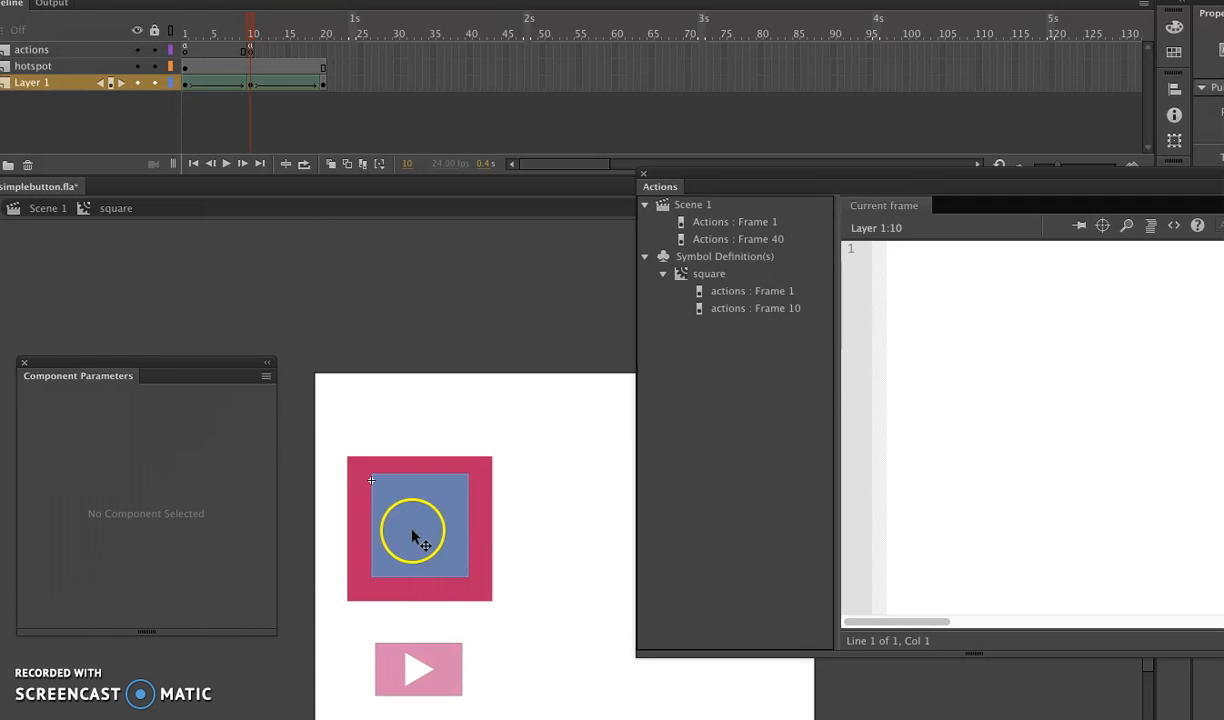
Step: View the script on frame 10 of the square symbol's actions layer, keeping the square visible beside it
click(250, 52)
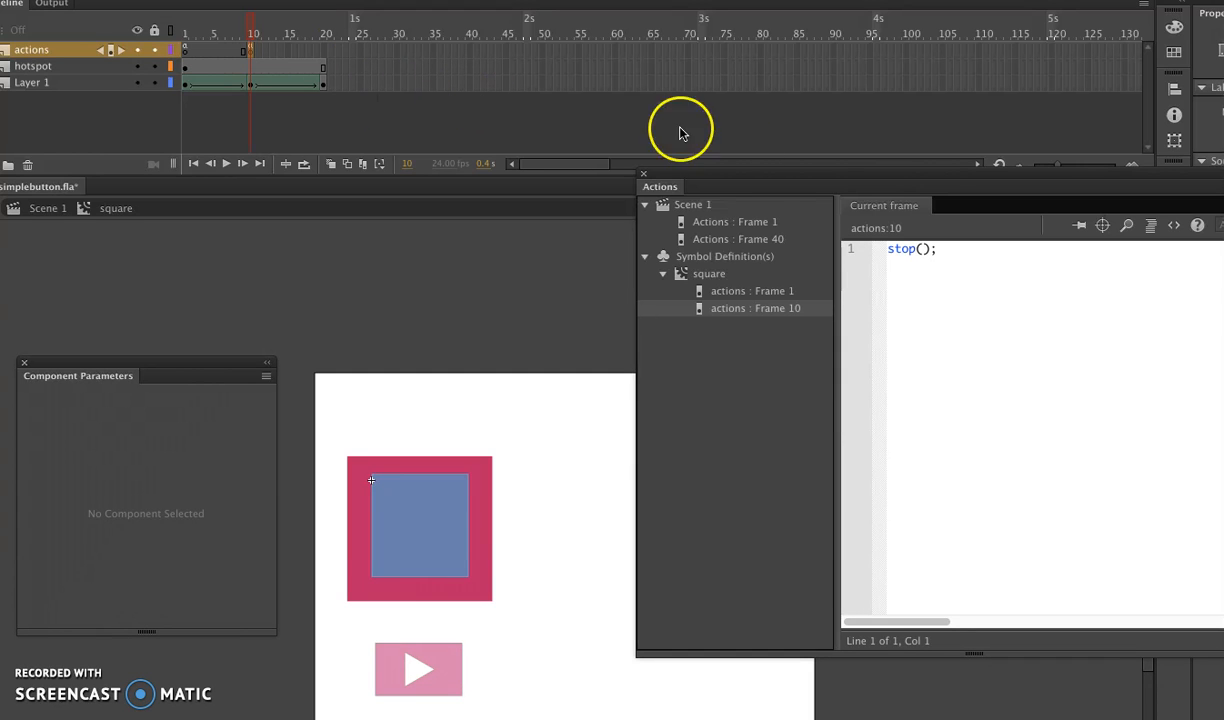
drag(766, 176, 492, 146)
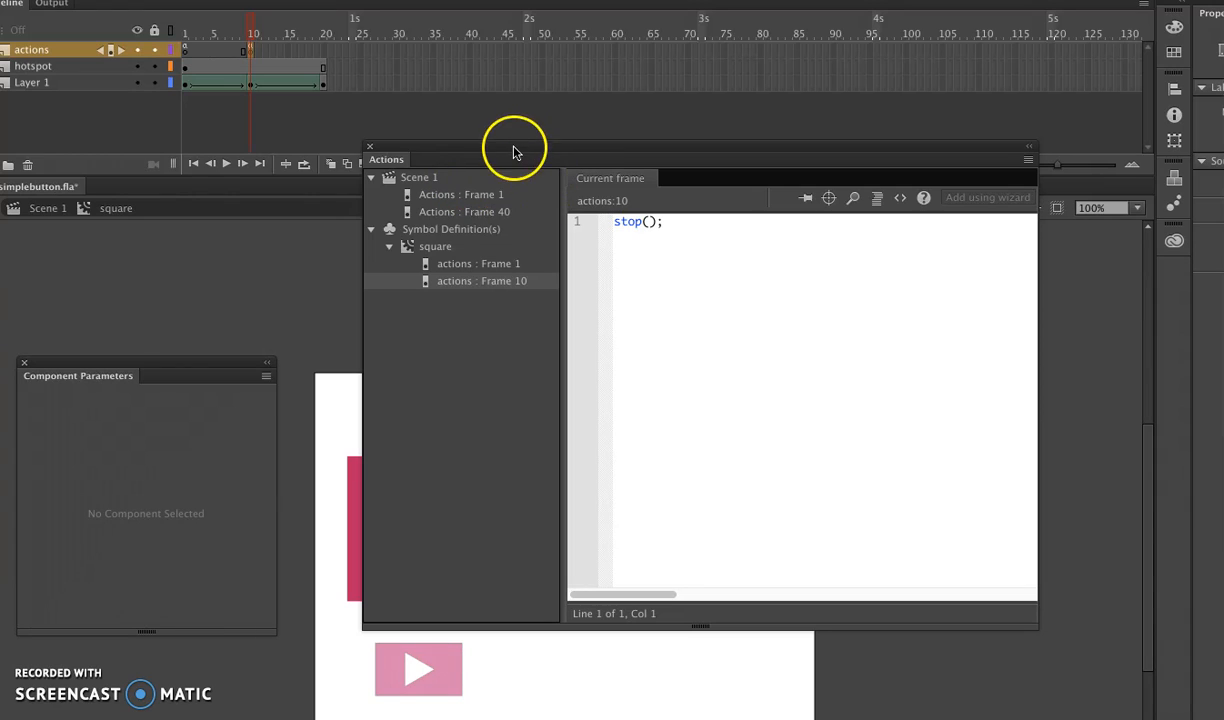
drag(508, 143, 774, 166)
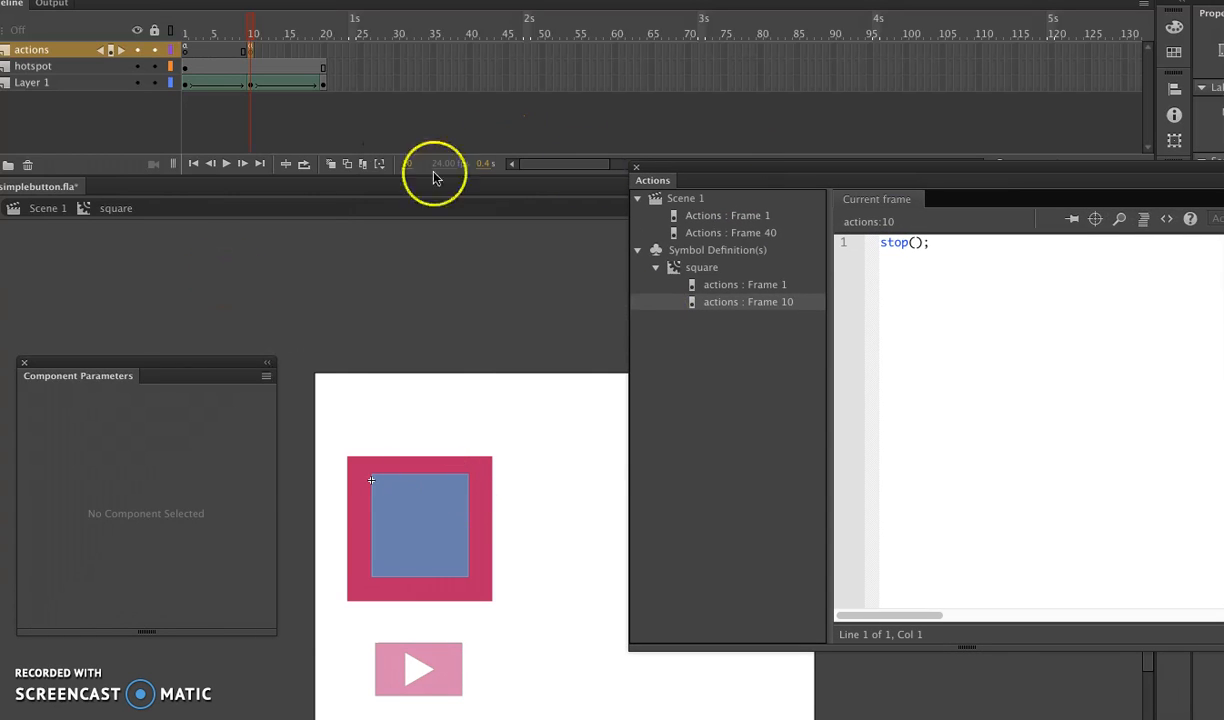
Step: Open the Actions layer's frame 1 script and examine the MOUSE_OUT listener and its violet.gotoAndPlay(11) line
click(724, 218)
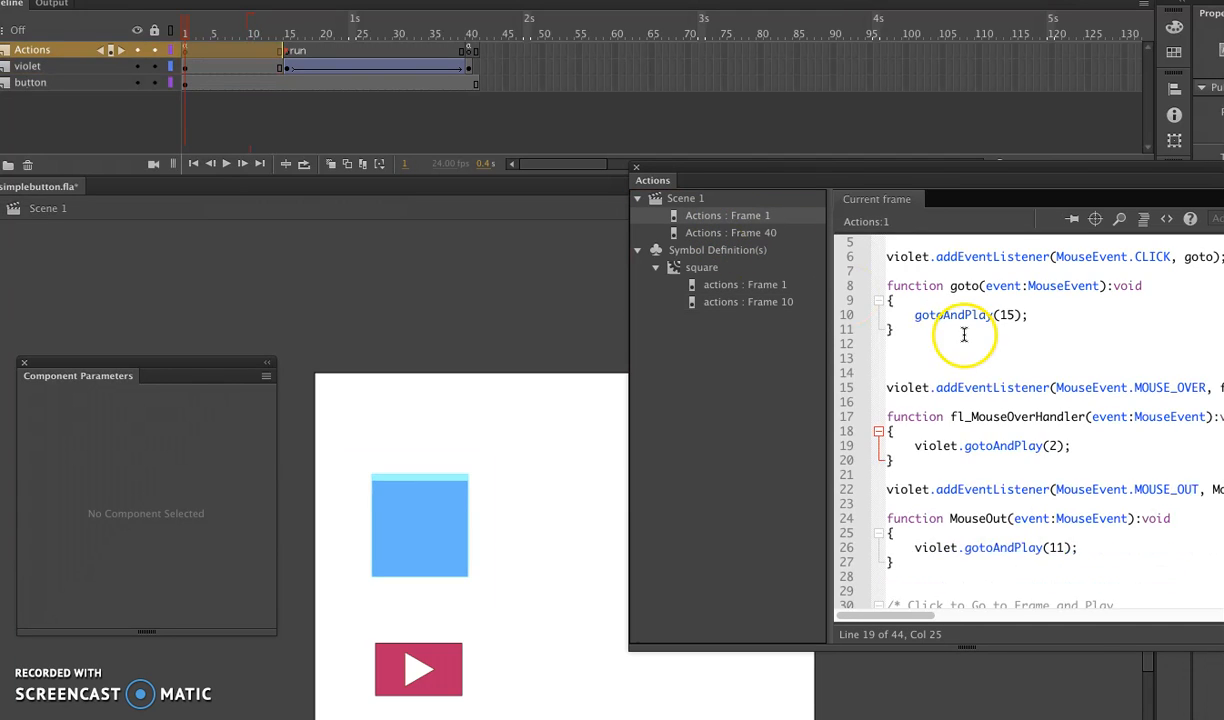
scroll(1000, 380, down, 5)
scroll(983, 387, up, 2)
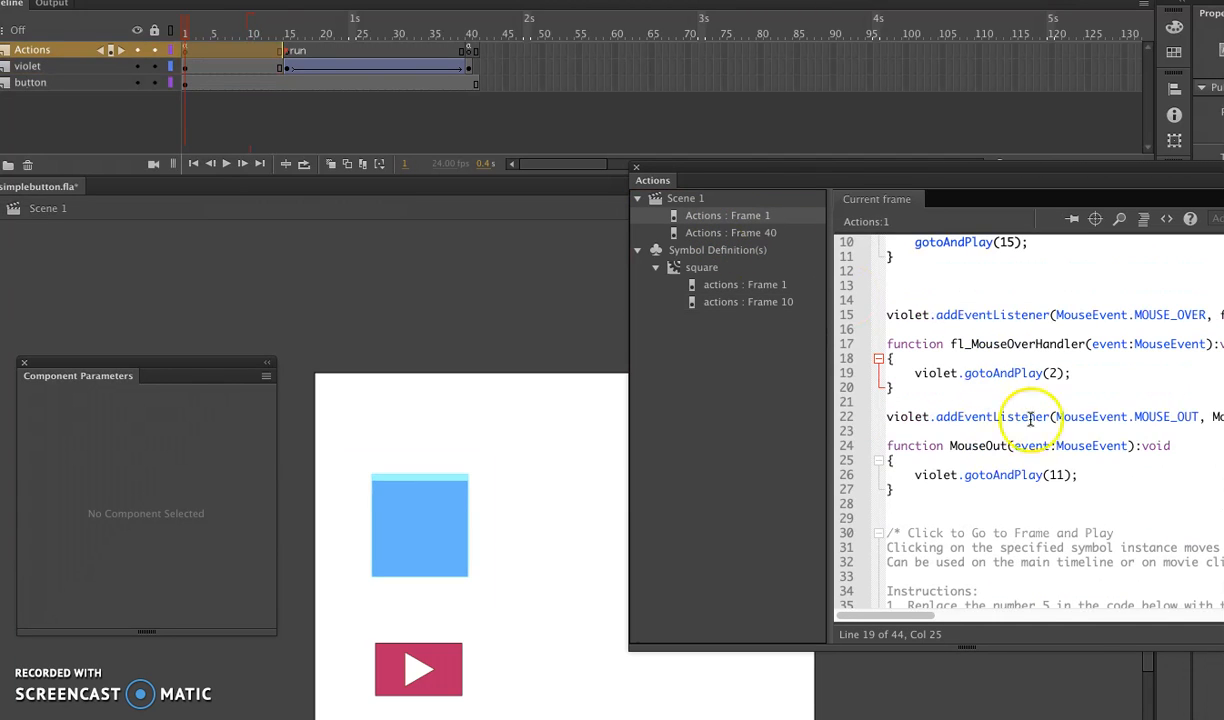
click(1193, 416)
drag(1193, 416, 1137, 416)
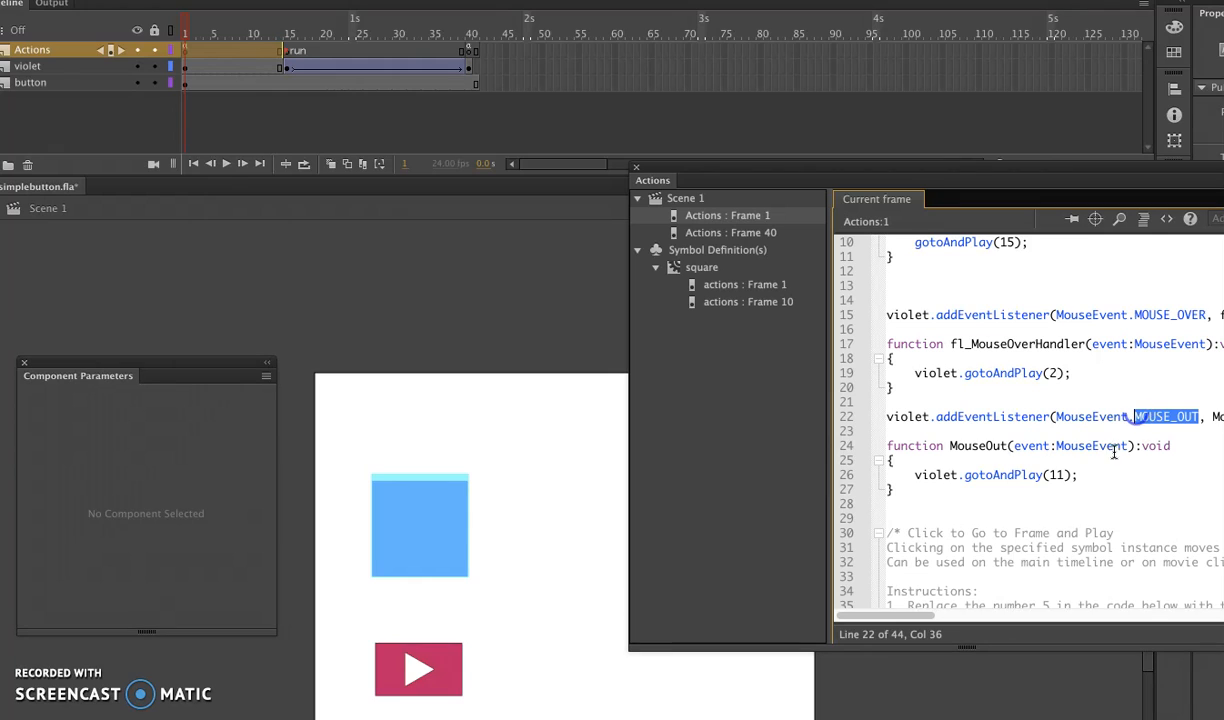
drag(1078, 475, 931, 475)
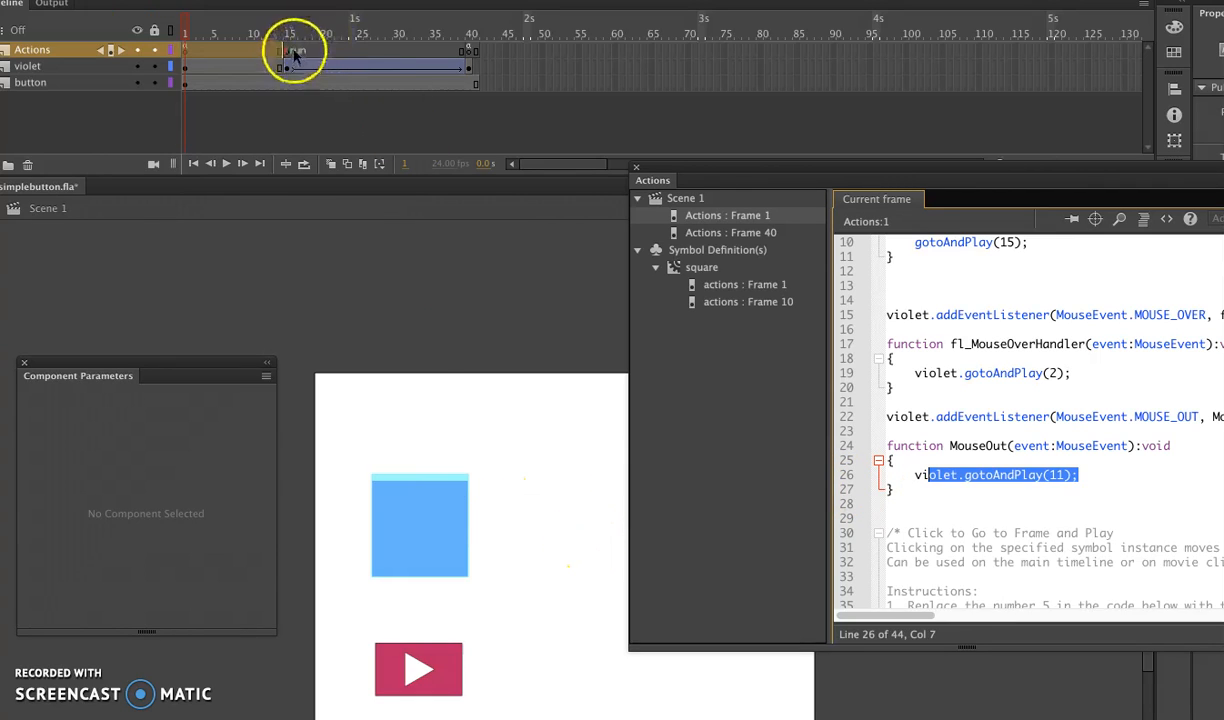
Step: Open the blue square's symbol, scrub its timeline from frame 10 to frame 20, and view the script on frame 1
double_click(407, 495)
click(258, 20)
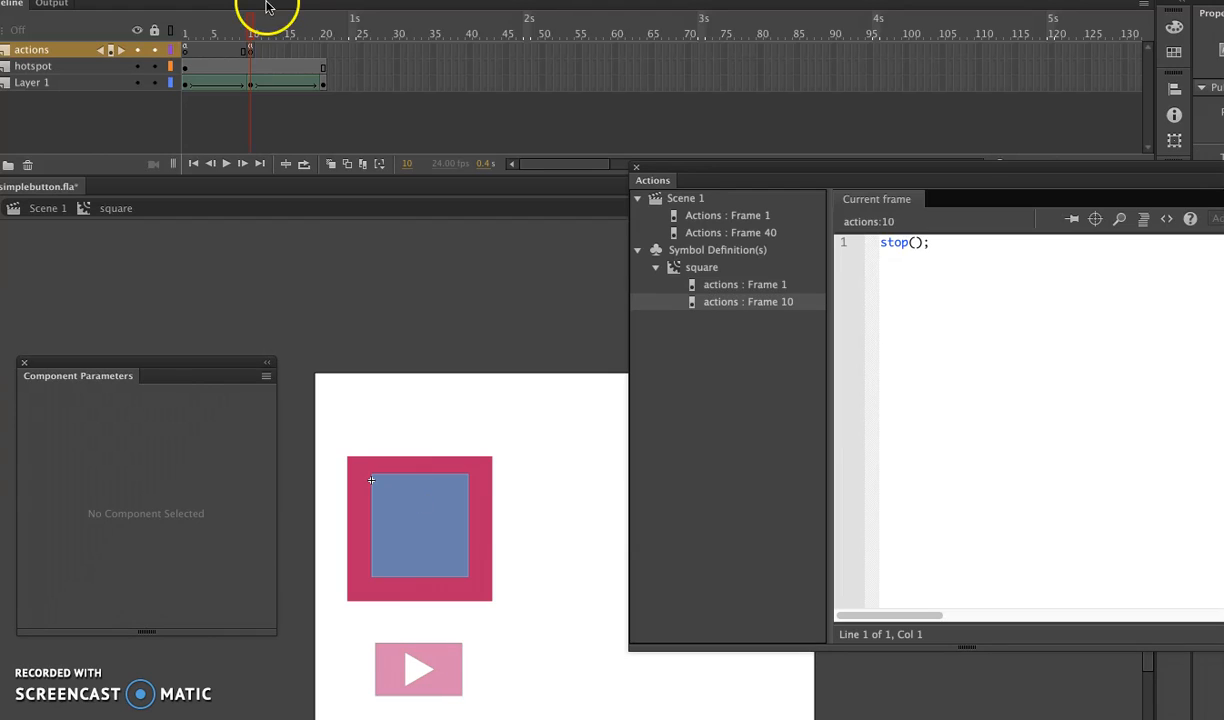
click(260, 24)
drag(260, 22, 328, 24)
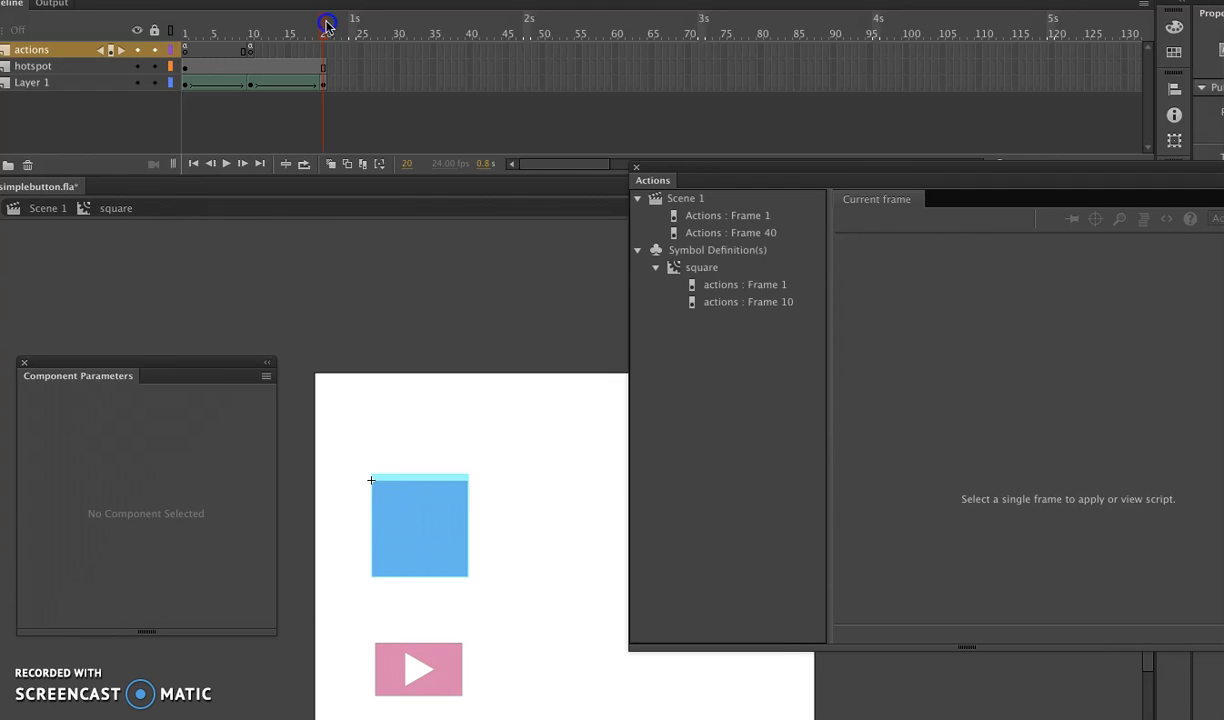
drag(325, 28, 154, 40)
click(184, 52)
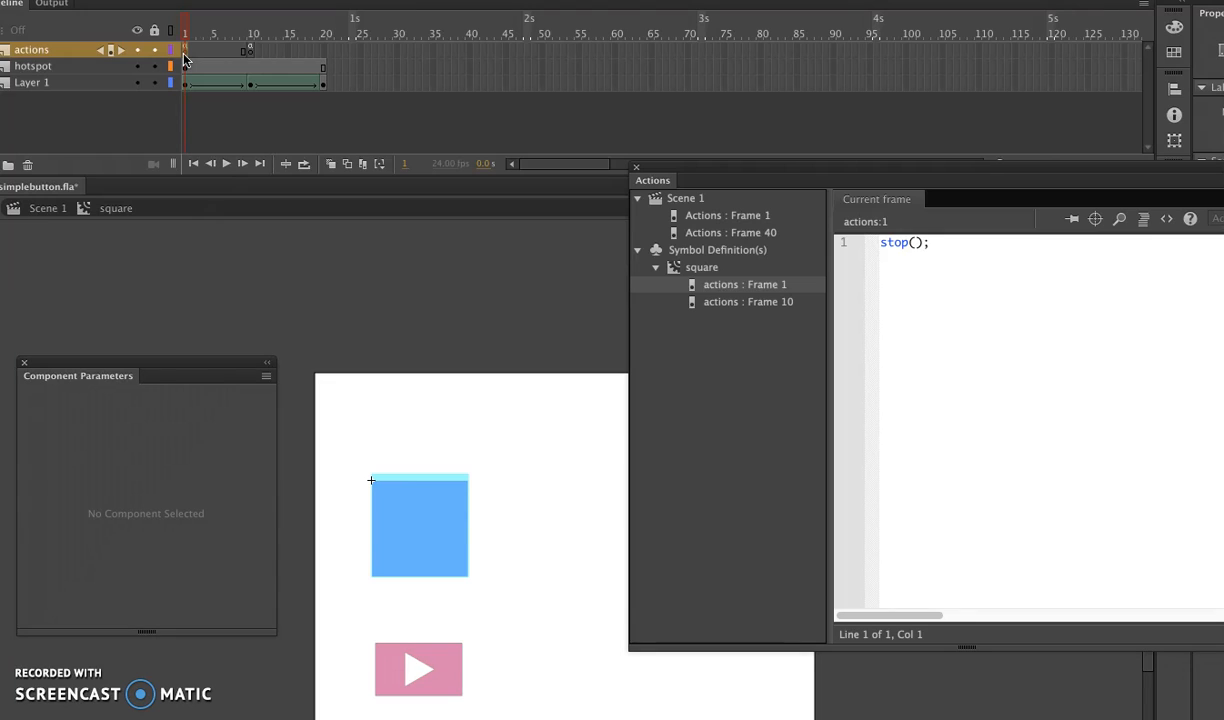
click(889, 250)
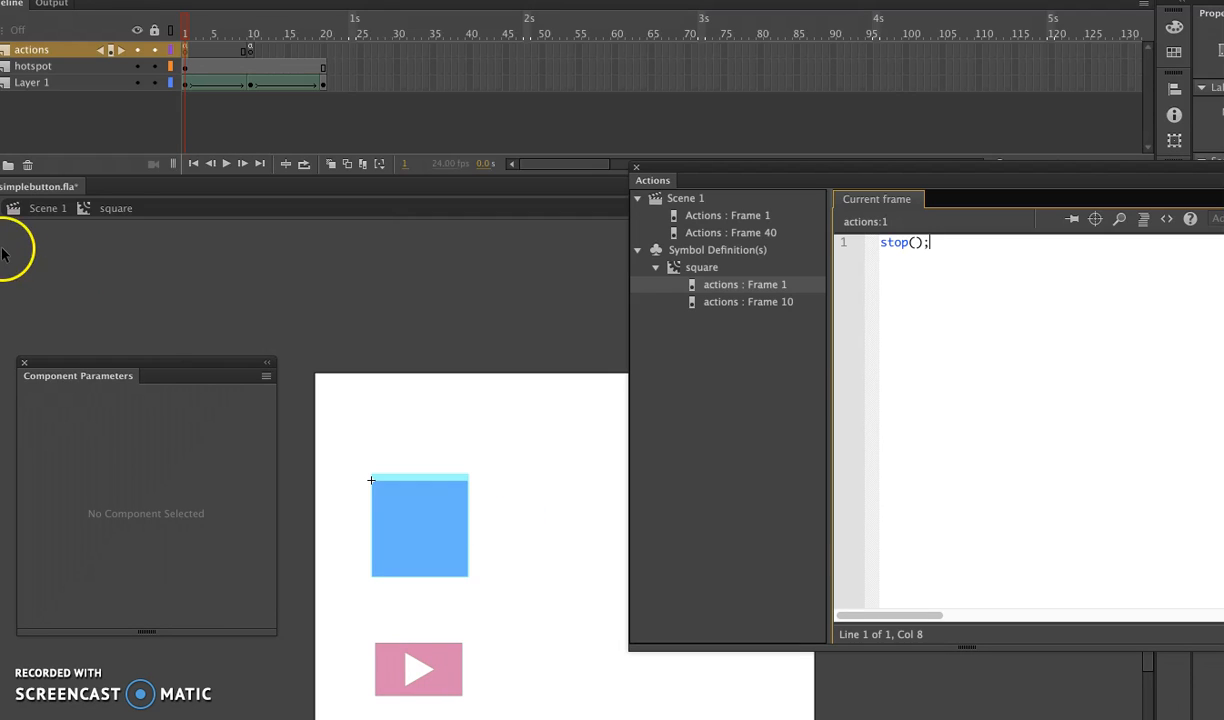
Step: Return to Scene 1 and copy the blue square instance on the violet layer
click(38, 209)
click(447, 658)
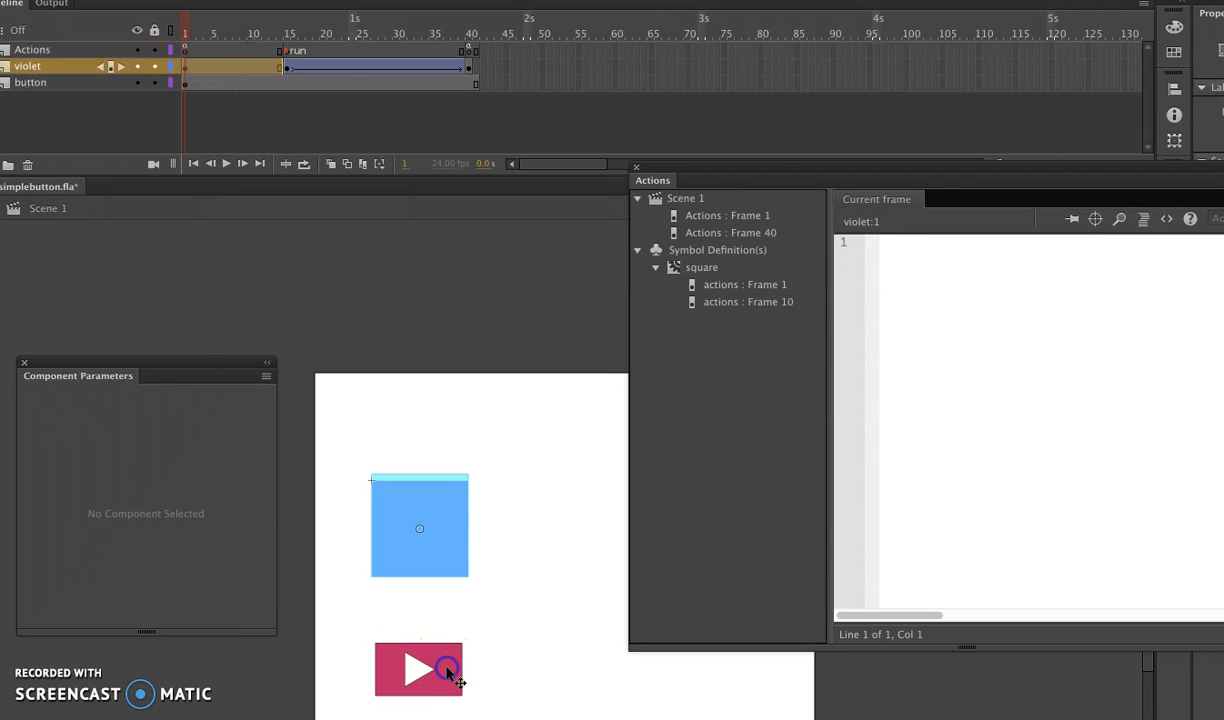
click(391, 493)
click(429, 543)
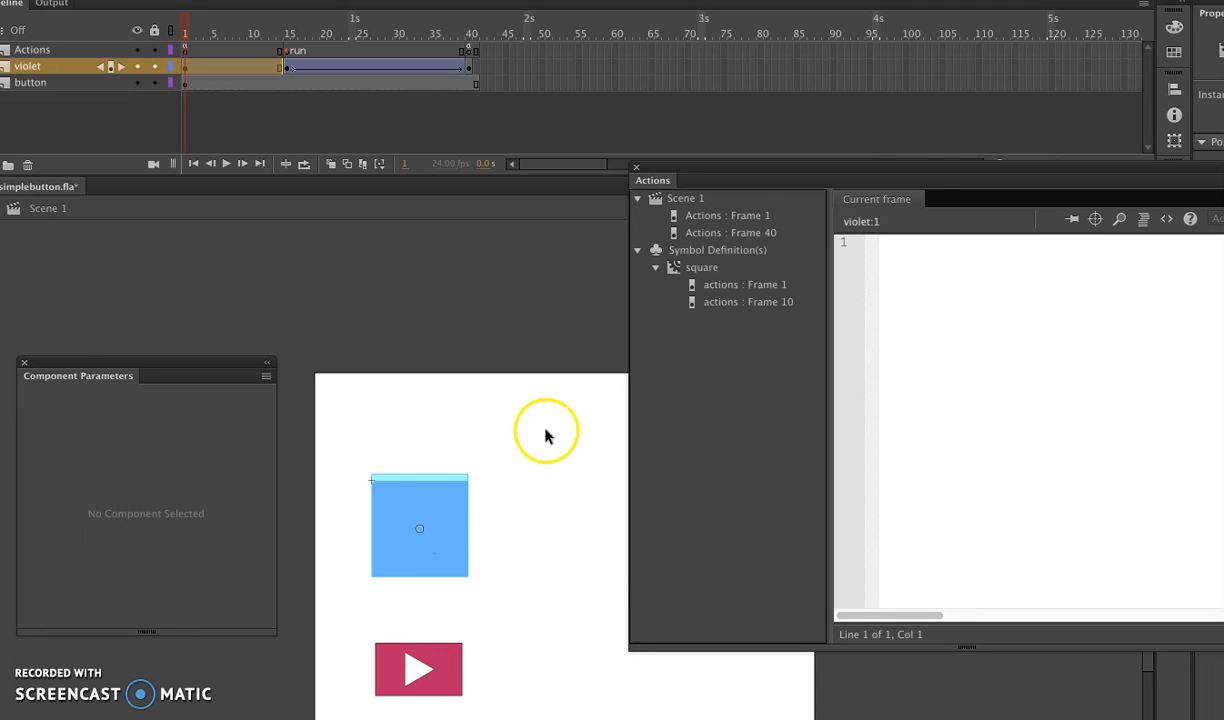
Step: Add a new layer above the violet layer and name it violet 2
drag(840, 169, 1049, 174)
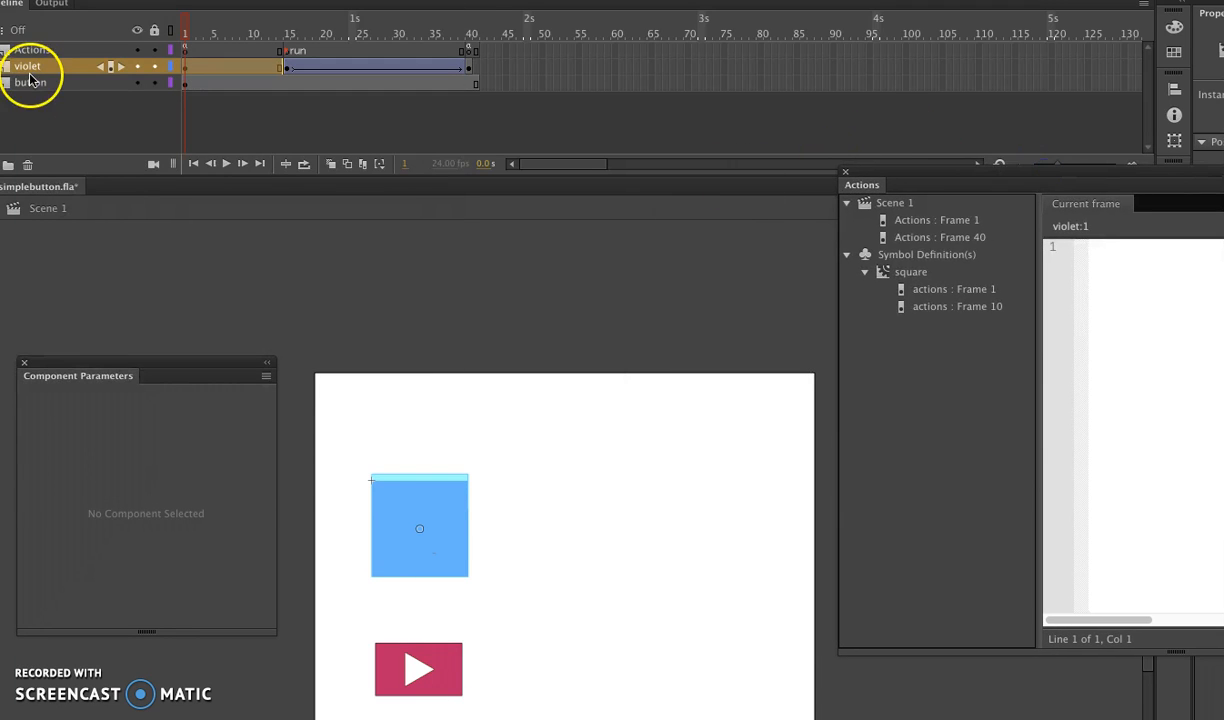
click(7, 164)
click(37, 67)
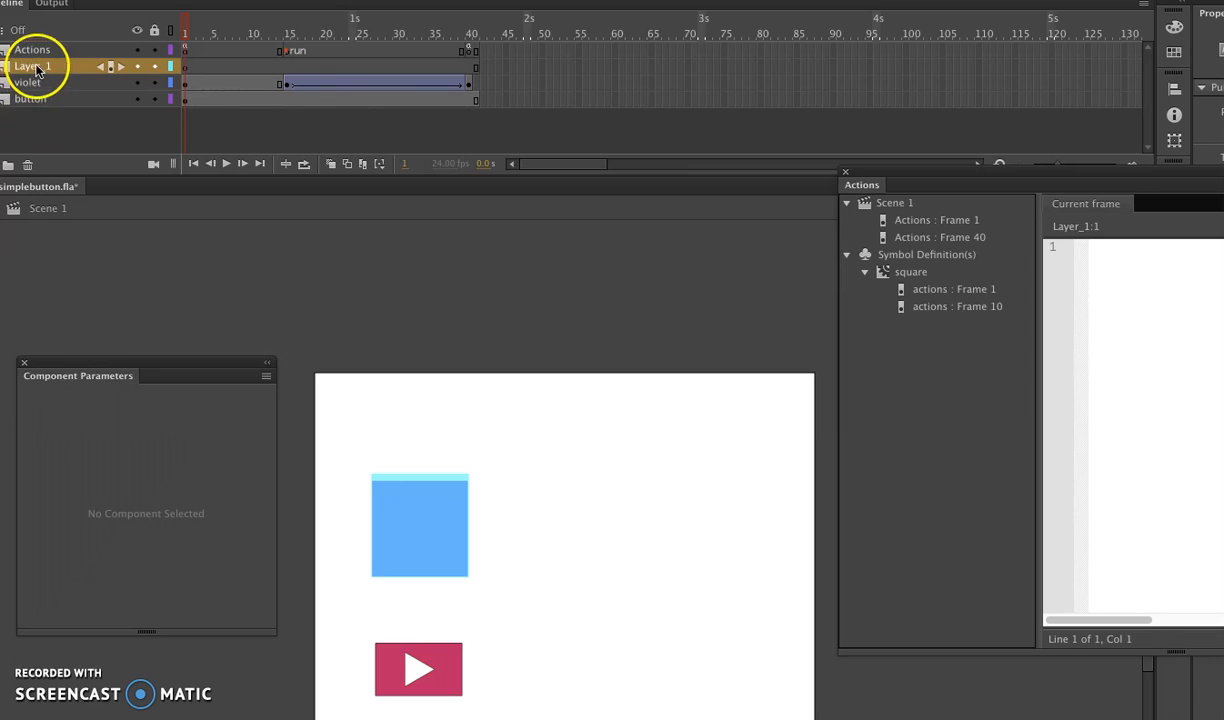
double_click(37, 67)
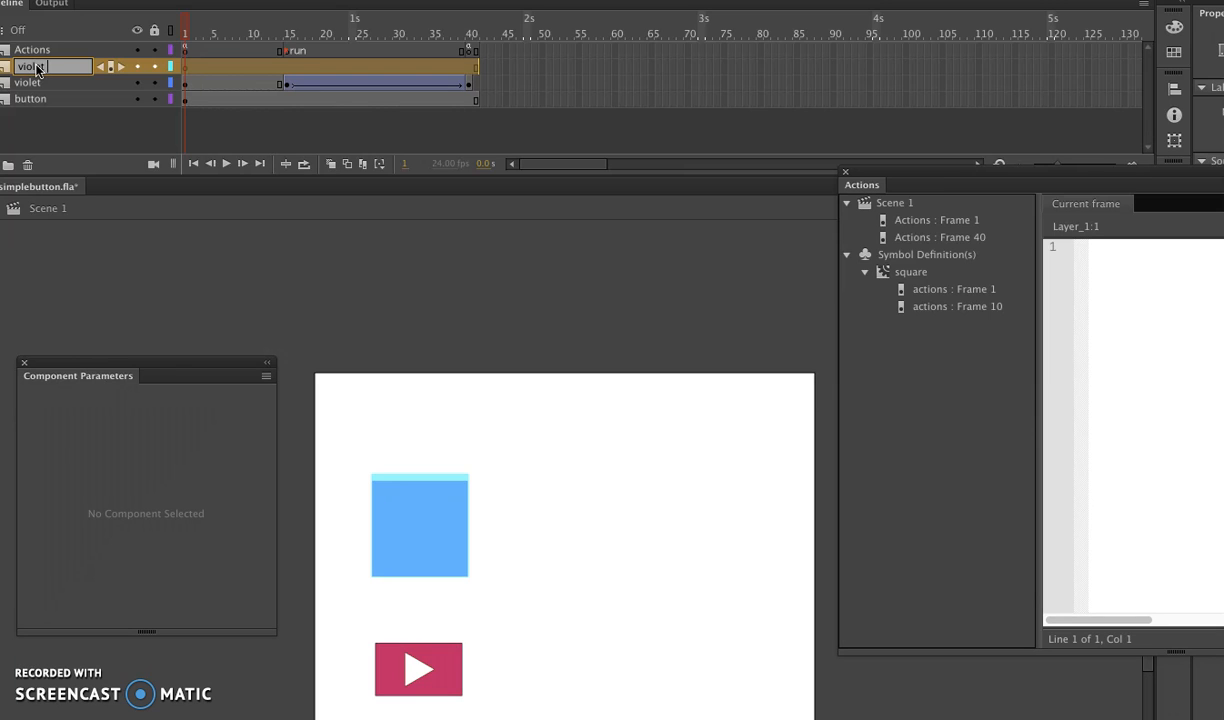
Step: Paste the copied square into frame 1 of violet 2 and place it level with the original at about X 407, Y 119
click(188, 68)
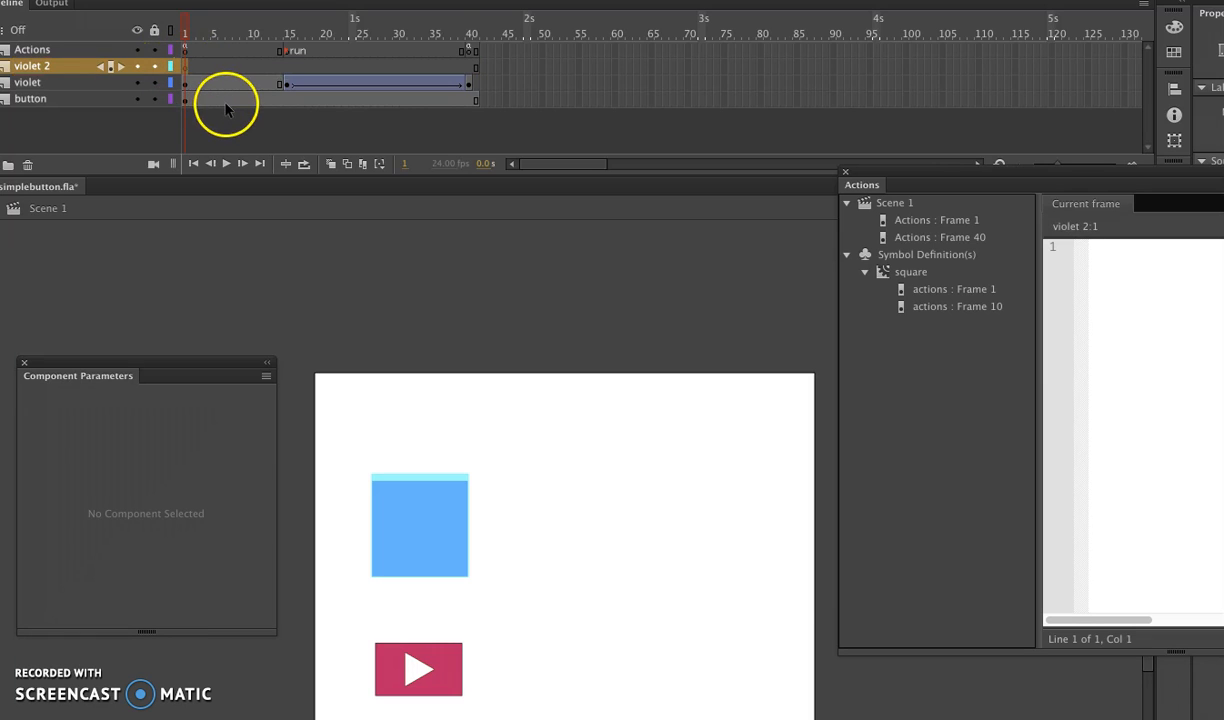
key(ctrl+v)
drag(538, 546, 709, 513)
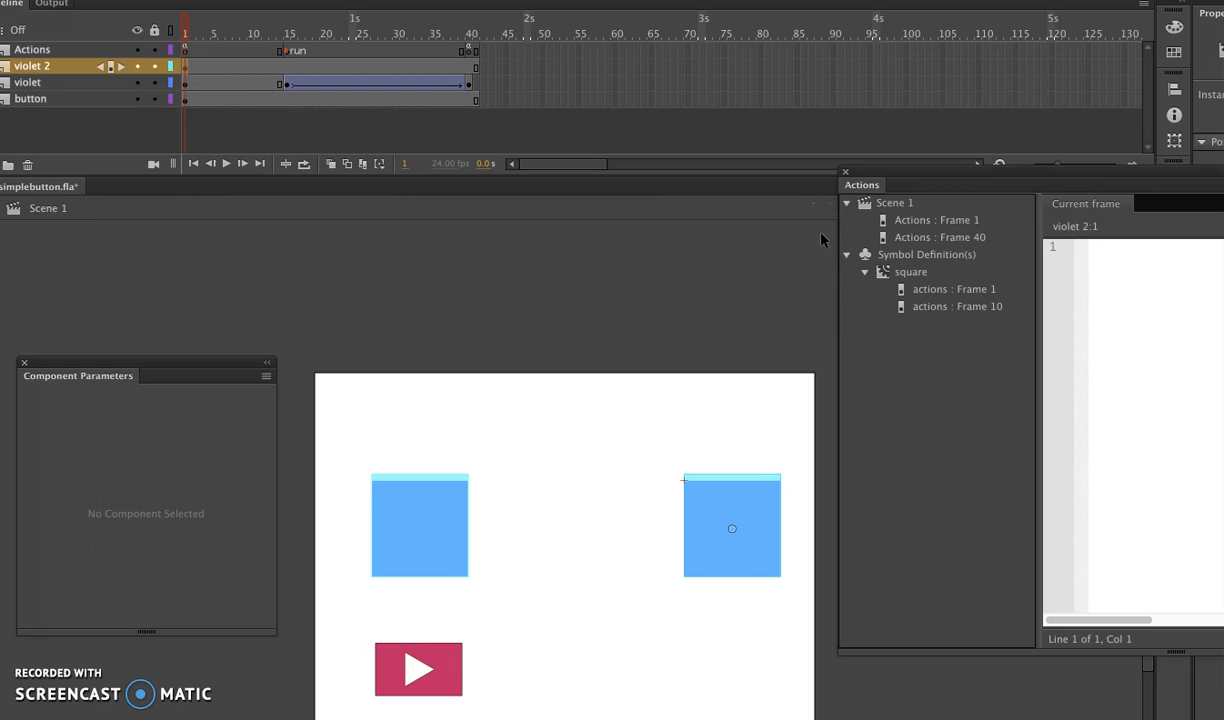
Step: Test the movie with both squares on the stage, then close the preview and bring the script editor back
key(ctrl+Return)
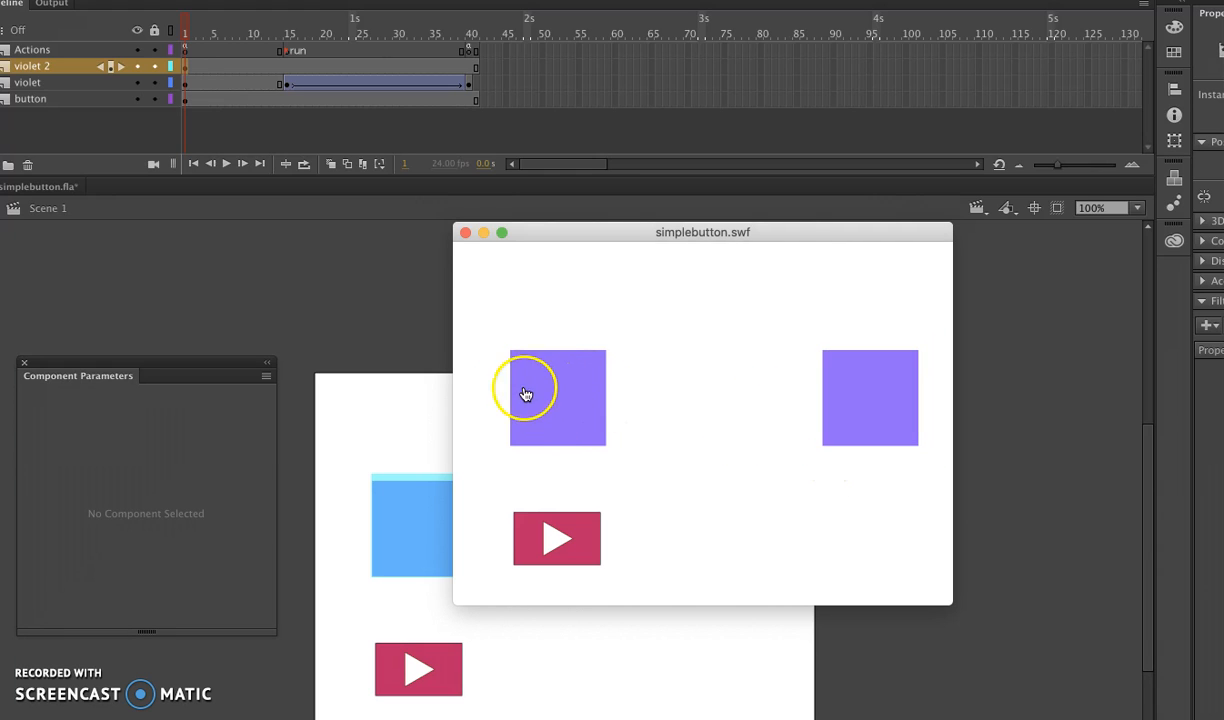
click(465, 232)
key(F9)
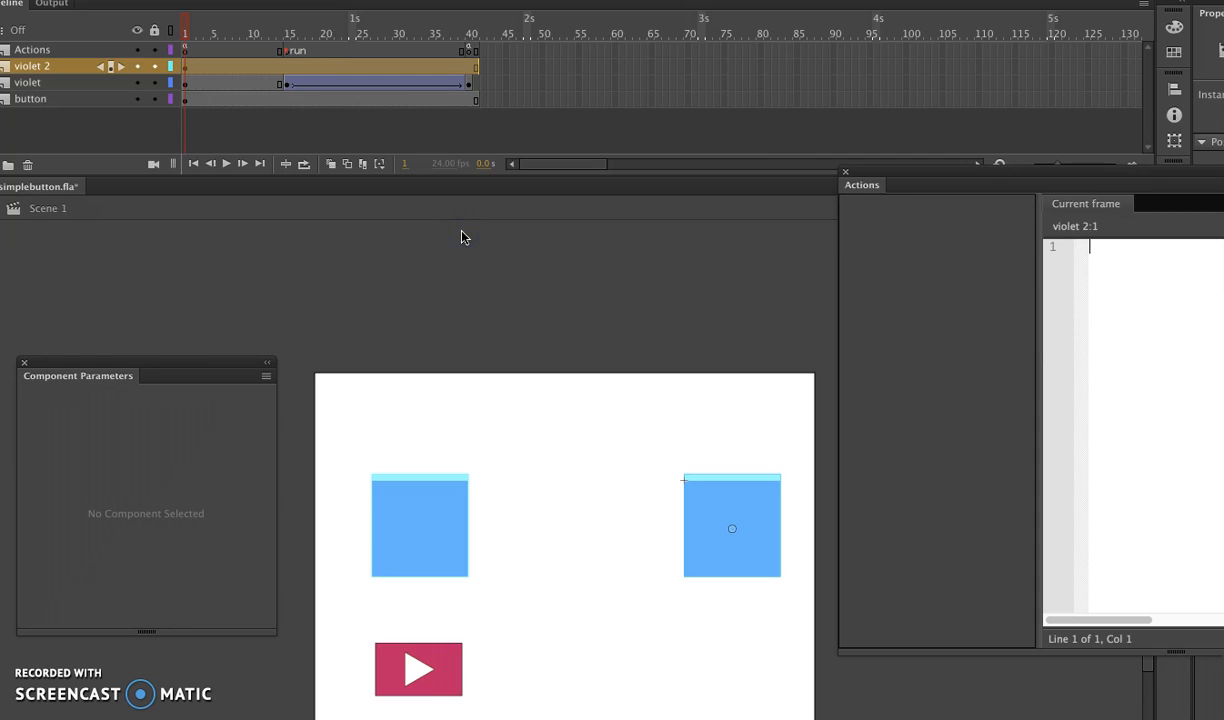
mouse_move(964, 170)
mouse_down()
mouse_move(810, 210)
mouse_move(937, 188)
mouse_move(855, 251)
mouse_up()
Step: Set the instance name of the copied square on the violet 2 layer to violet2
click(448, 492)
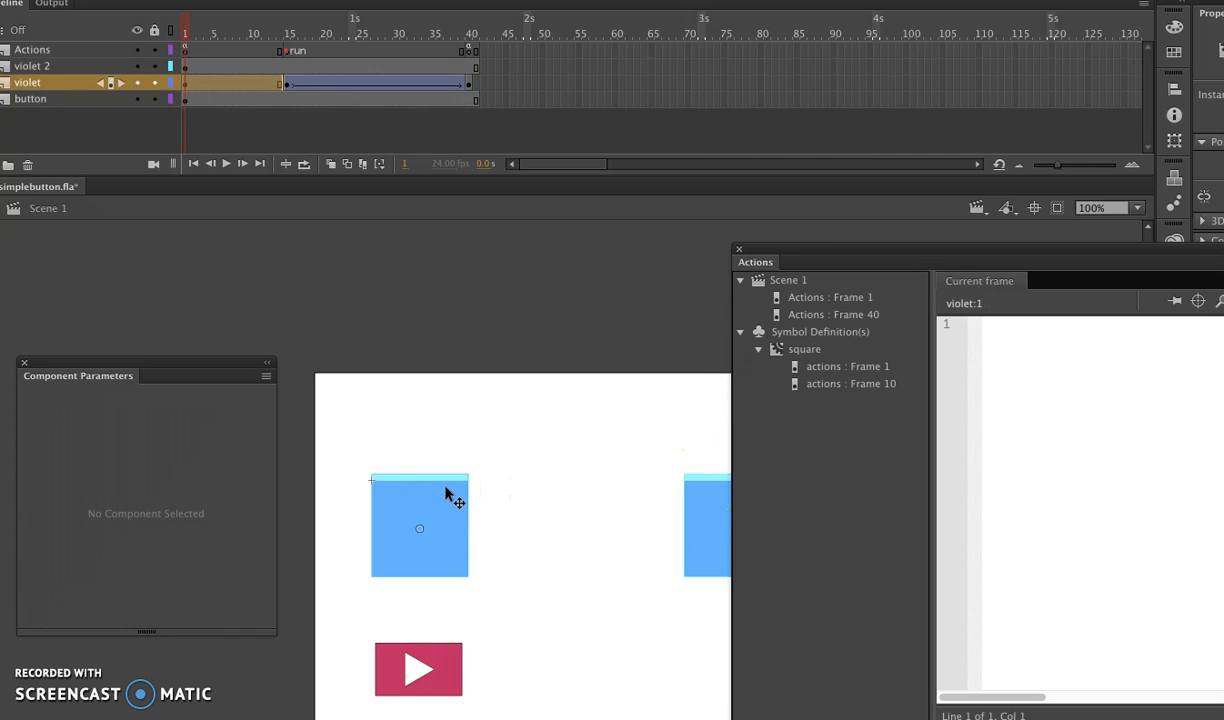
click(703, 526)
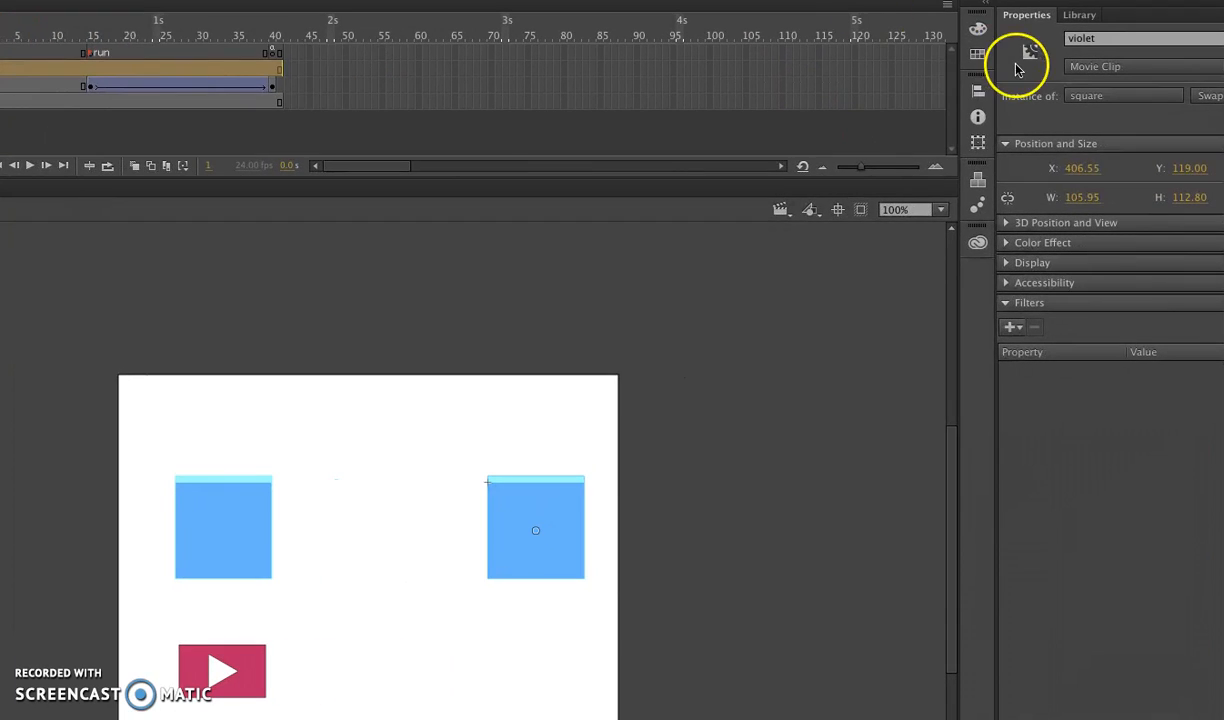
click(1113, 38)
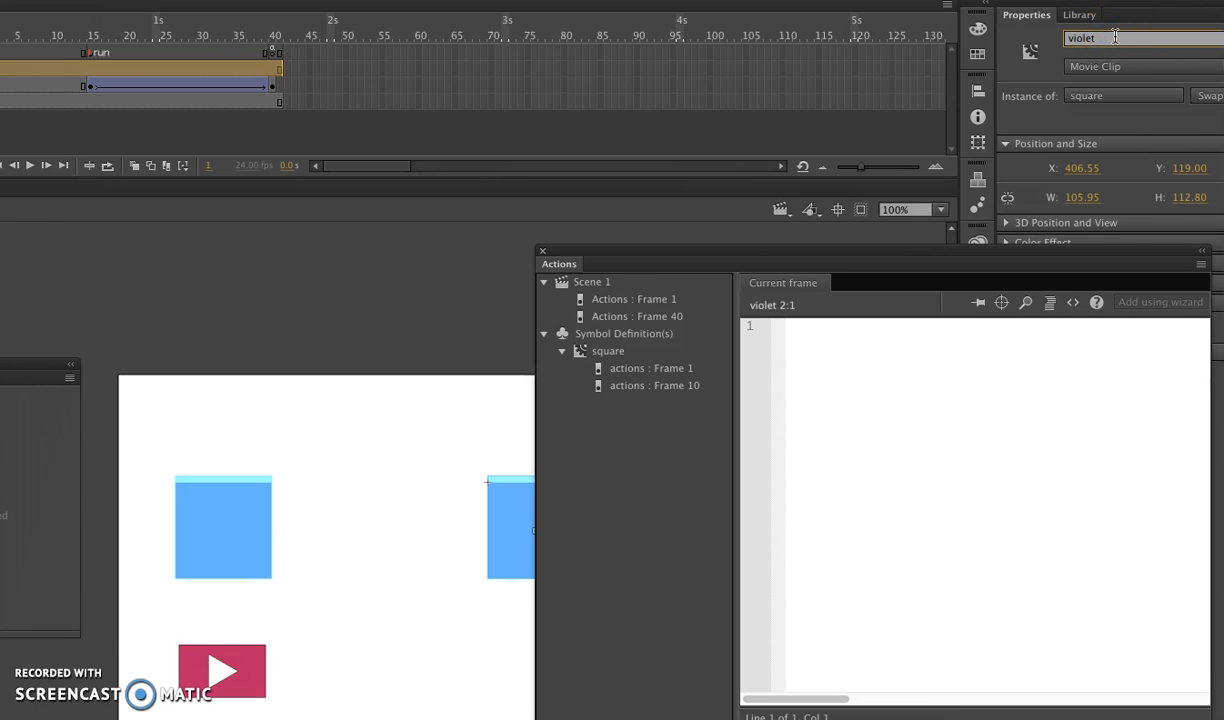
drag(816, 248, 878, 266)
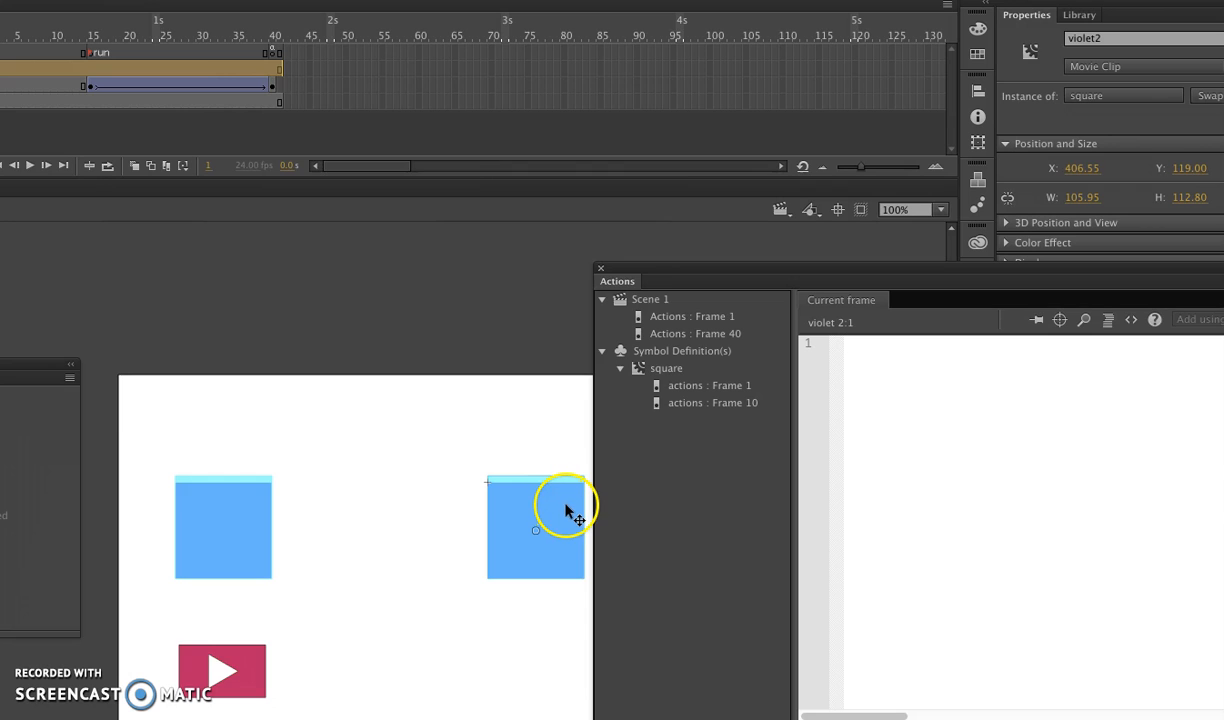
drag(610, 0, 675, 0)
Step: Open the Actions layer's frame 1 script and examine violet's CLICK, MOUSE_OVER and MOUSE_OUT code as the block needed for the second square
click(684, 316)
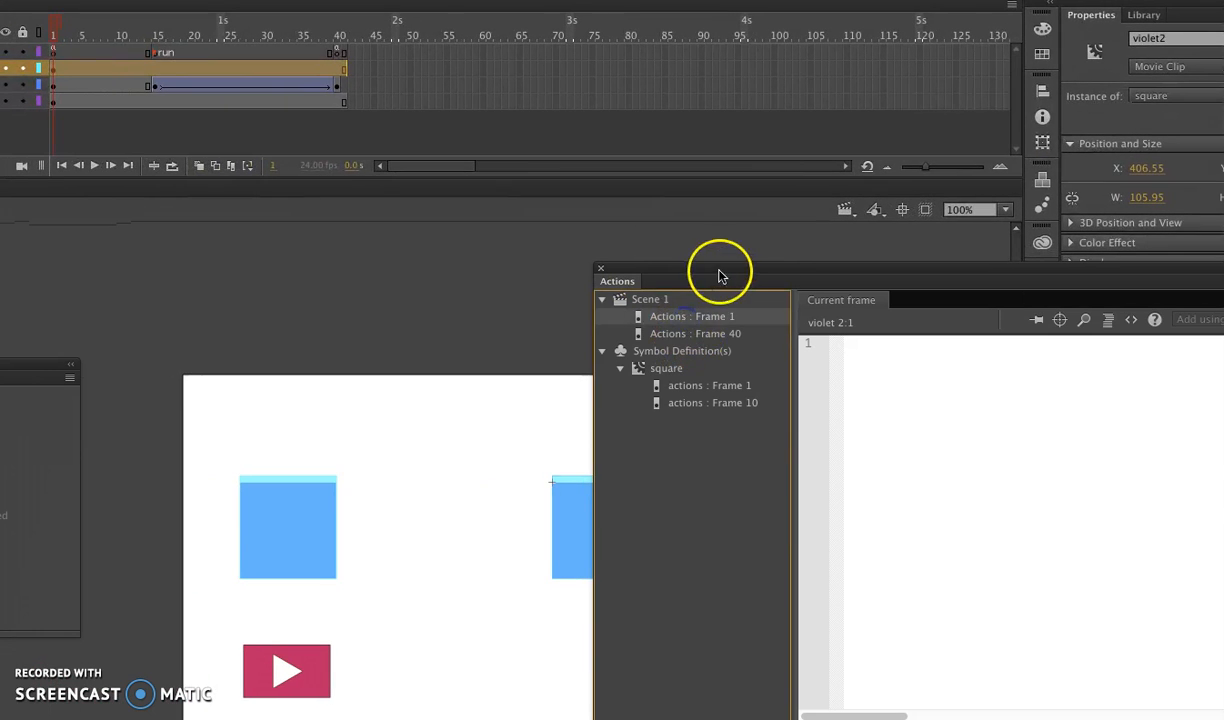
drag(705, 265, 382, 221)
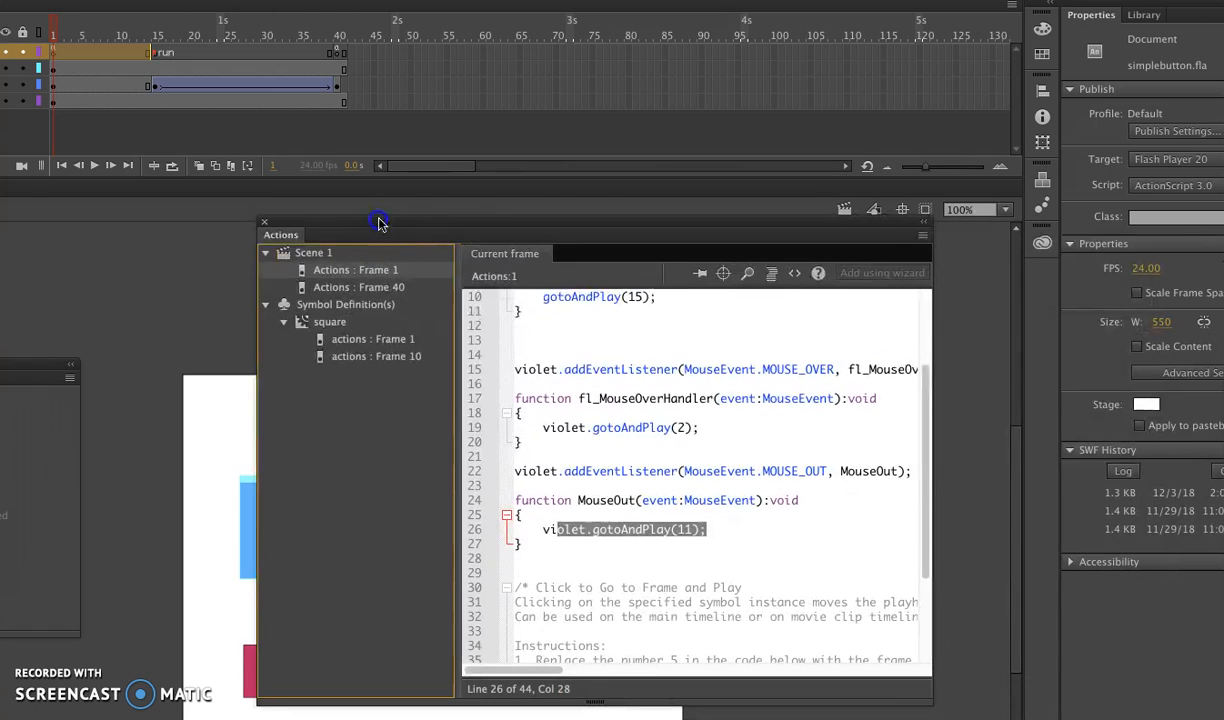
scroll(530, 520, down, 1)
drag(523, 515, 505, 338)
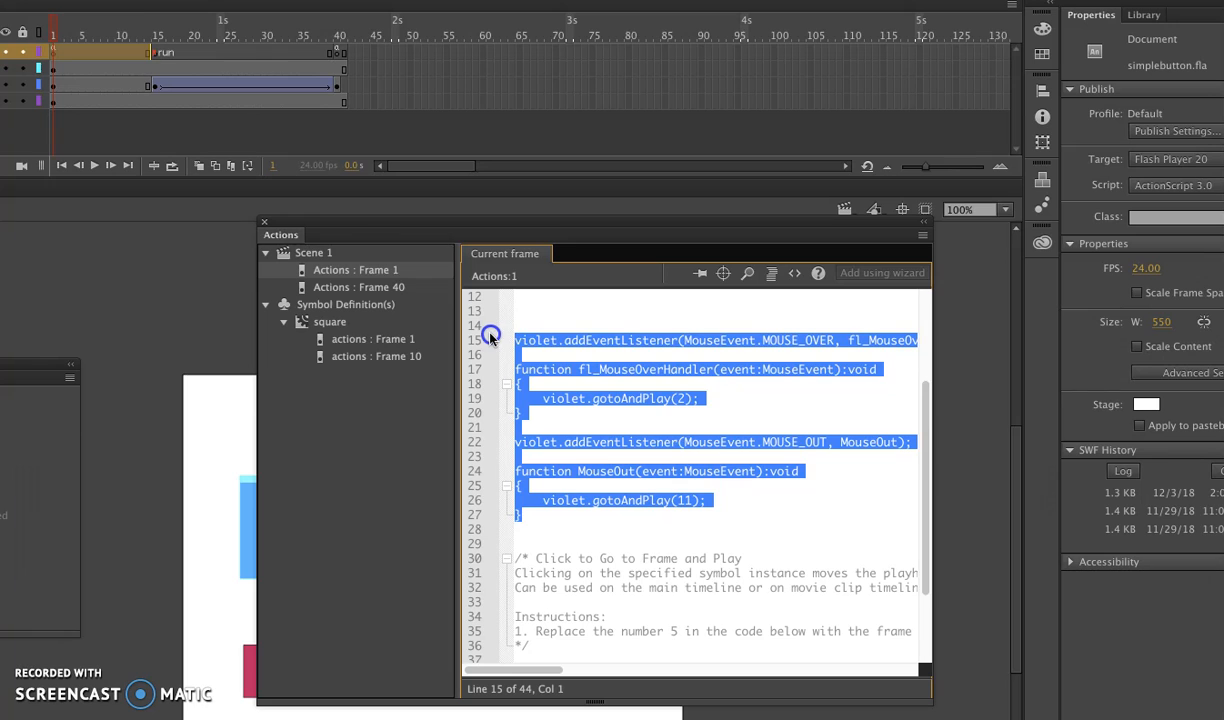
scroll(514, 428, up, 5)
scroll(587, 432, down, 1)
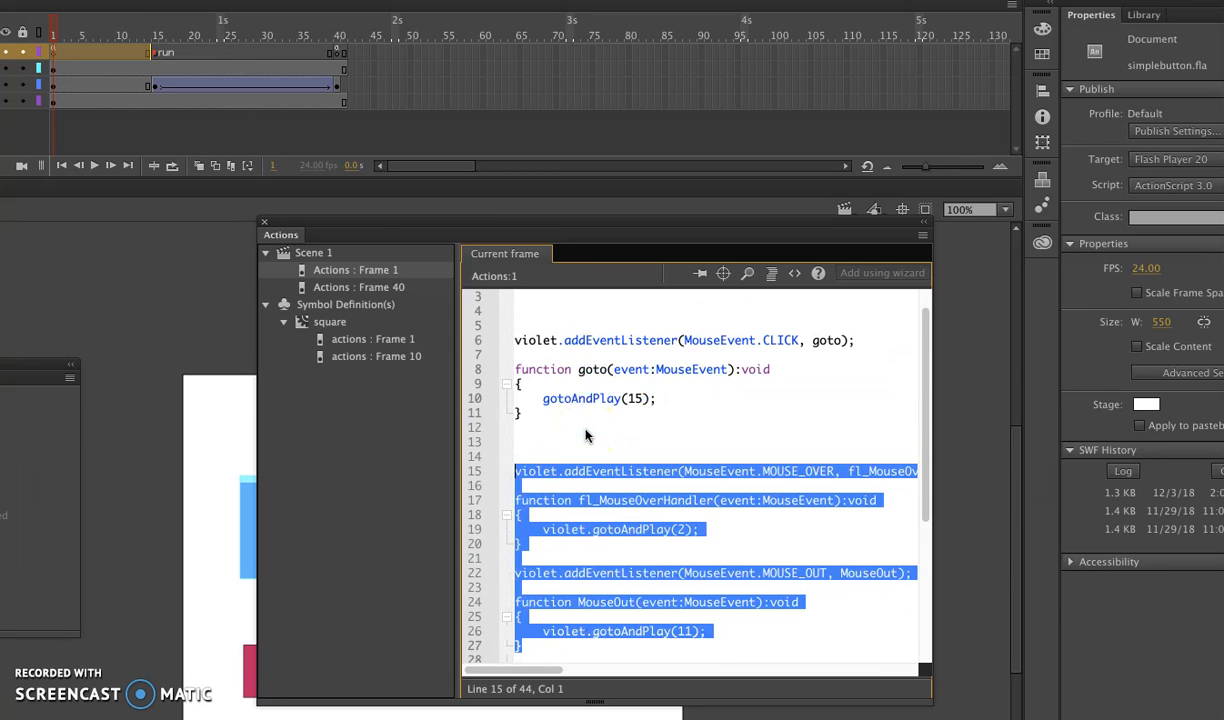
click(514, 339)
drag(527, 384, 540, 648)
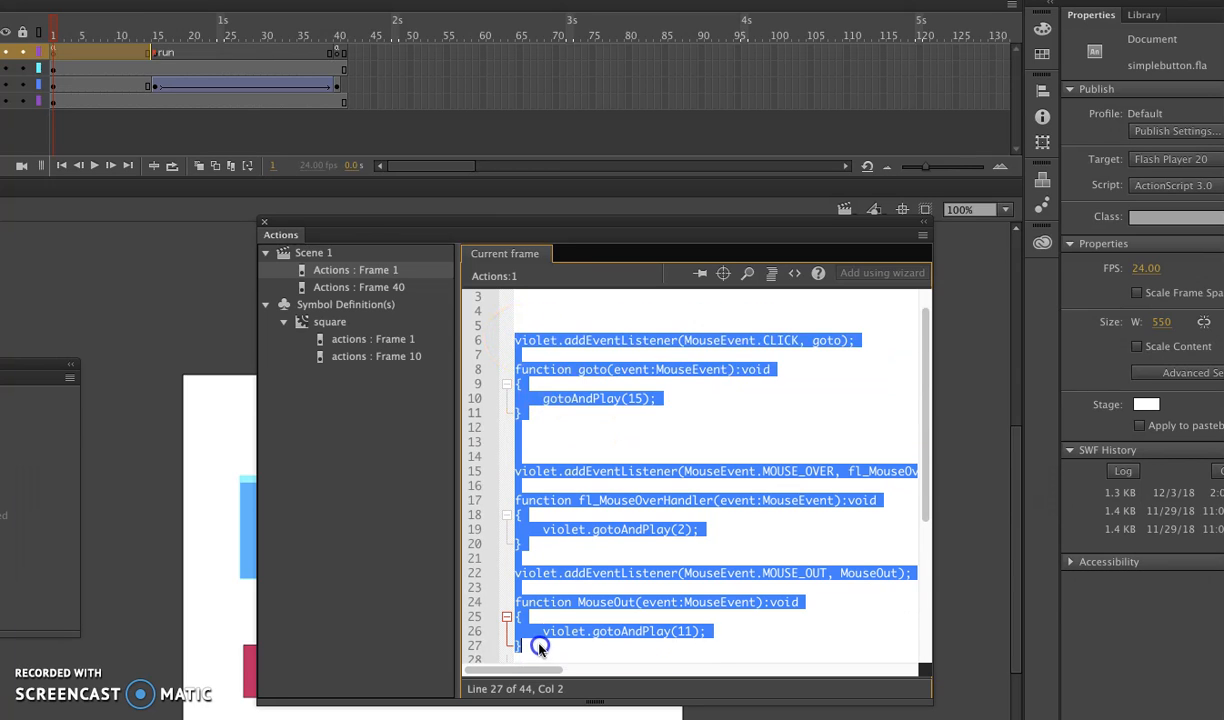
scroll(540, 648, down, 4)
scroll(540, 648, up, 2)
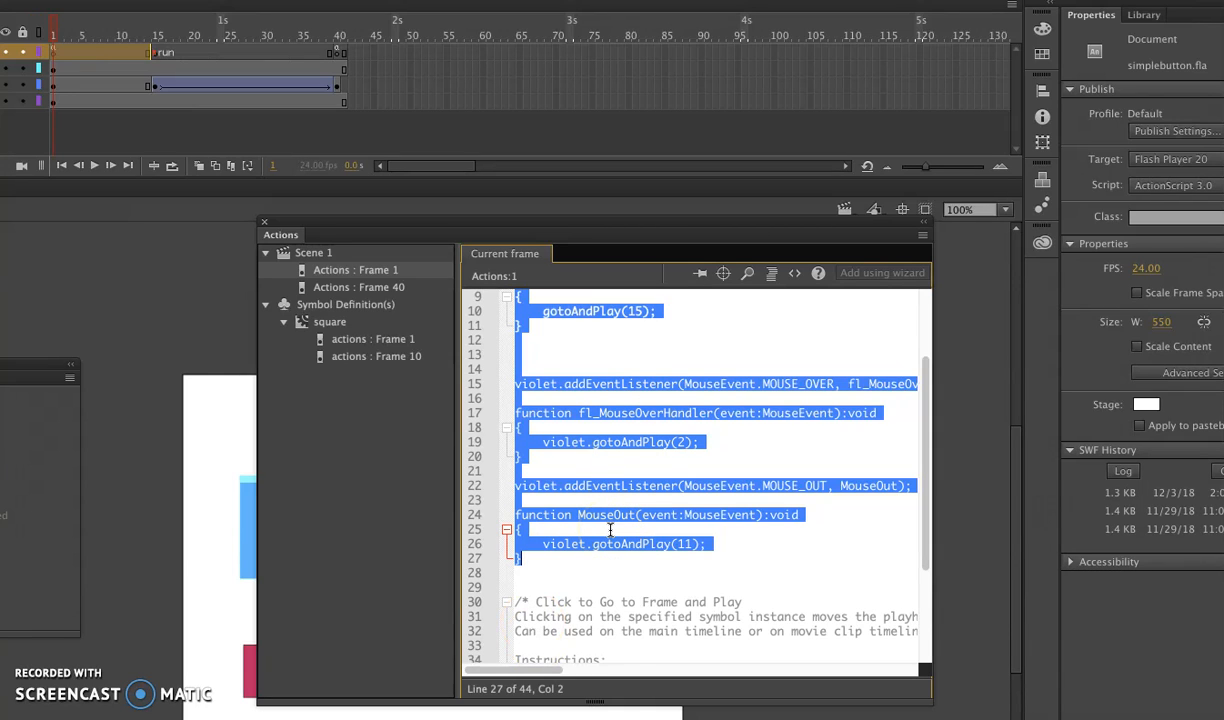
Step: Copy violet's CLICK, MOUSE_OVER and MOUSE_OUT listeners with their functions and paste the duplicate on line 29, below the MouseOut function
click(535, 558)
key(Return)
key(Return)
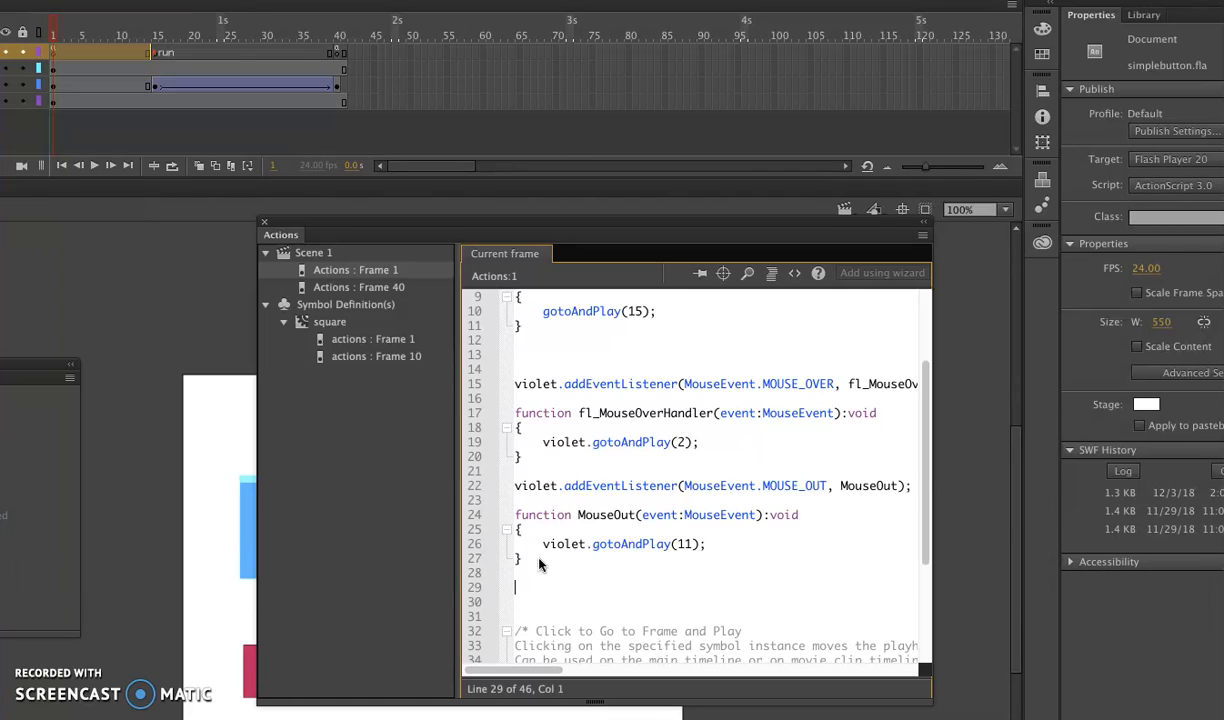
drag(529, 560, 503, 370)
key(ctrl+c)
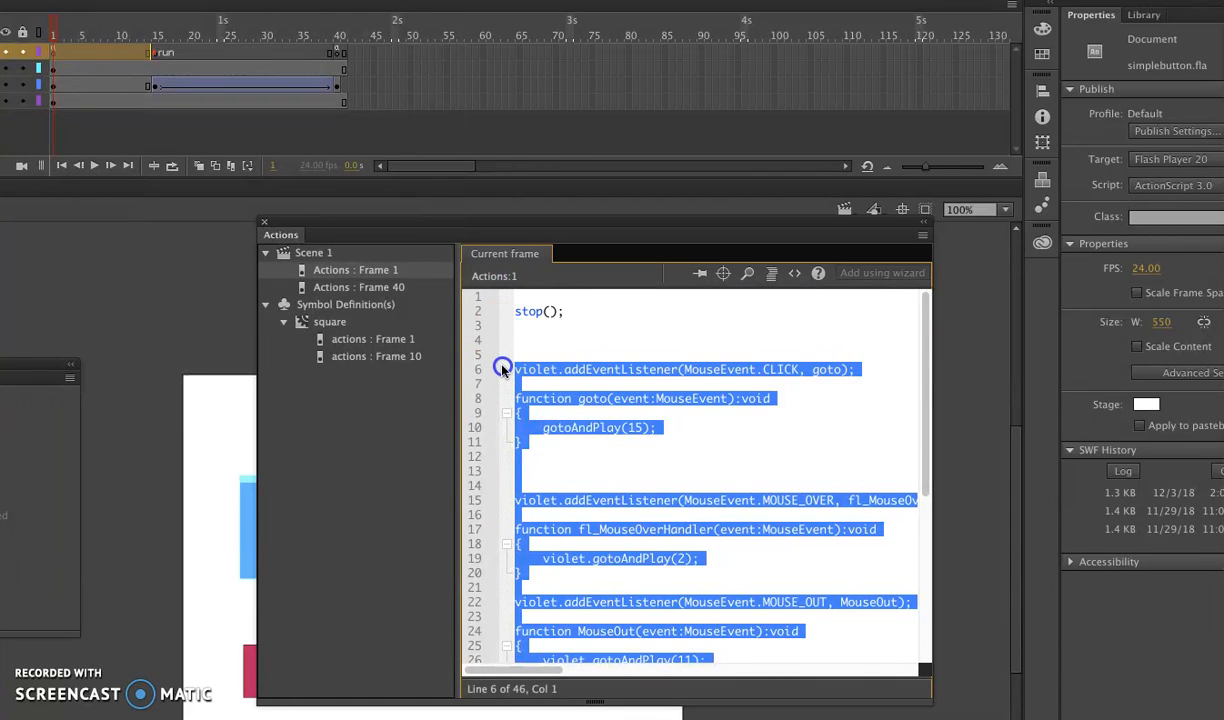
scroll(634, 365, down, 6)
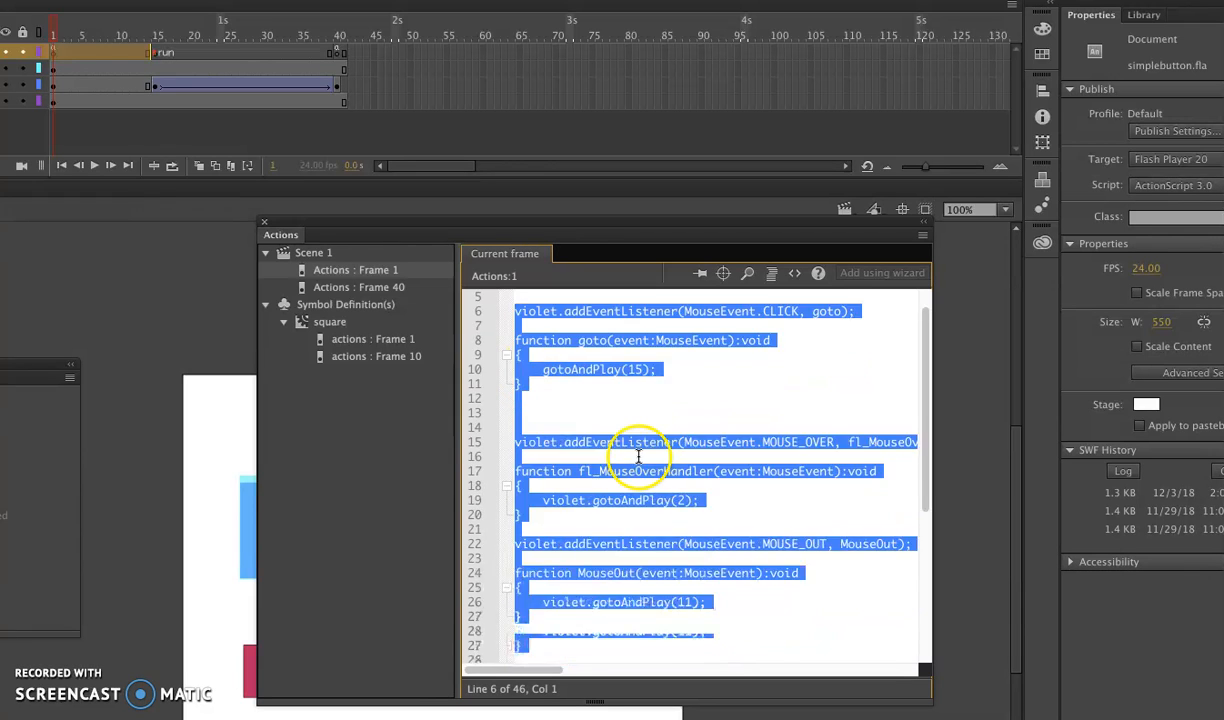
scroll(615, 464, up, 2)
click(565, 478)
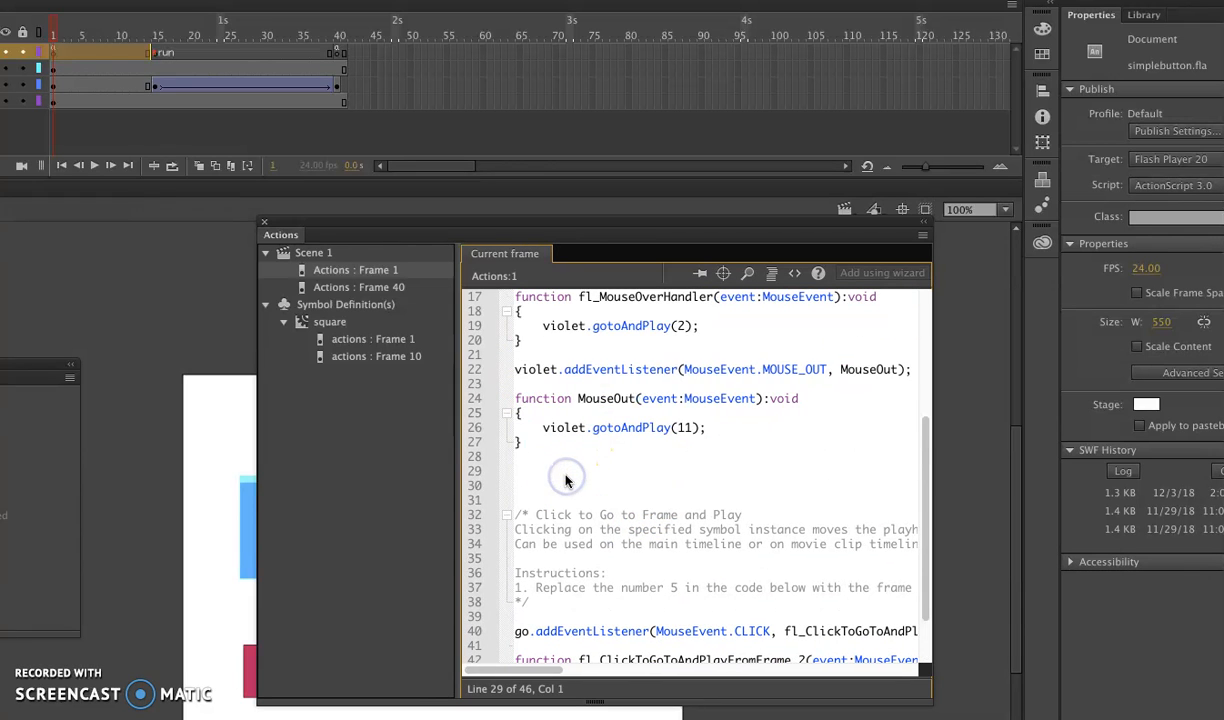
key(ctrl+v)
Step: Add the comment /*second violet*/ above the duplicated CLICK listener, separated from the original code by blank lines
scroll(656, 512, up, 6)
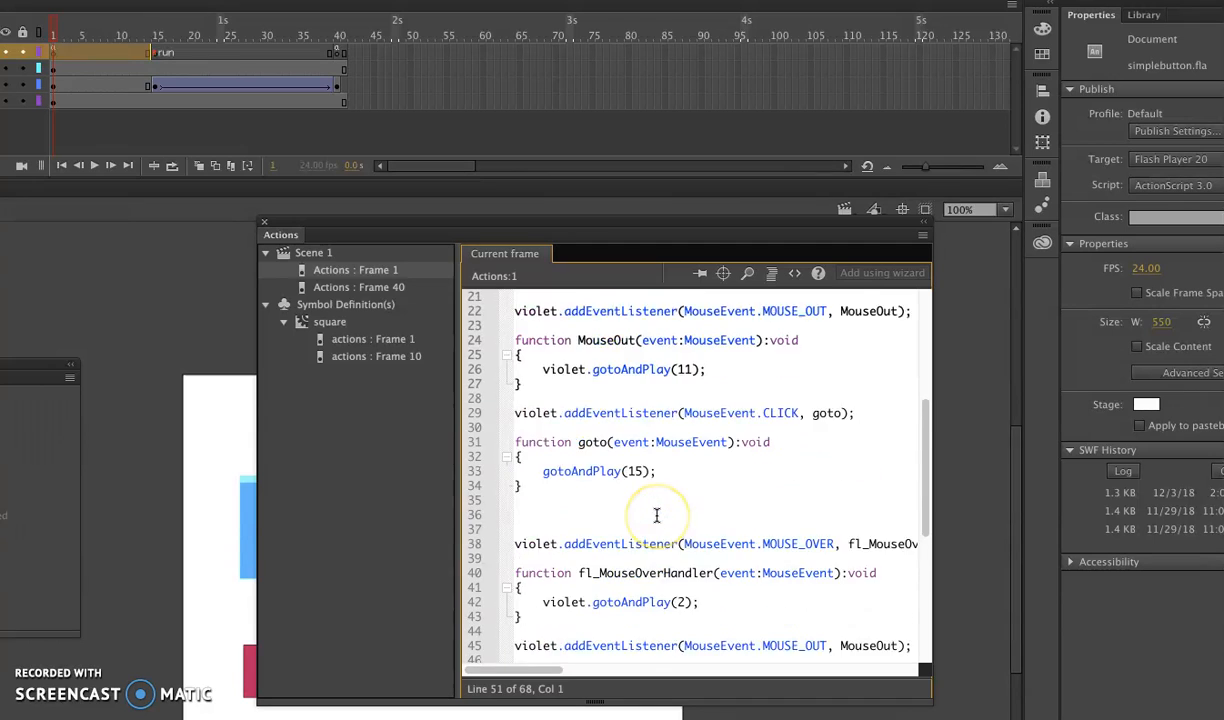
scroll(656, 516, up, 1)
scroll(656, 516, down, 8)
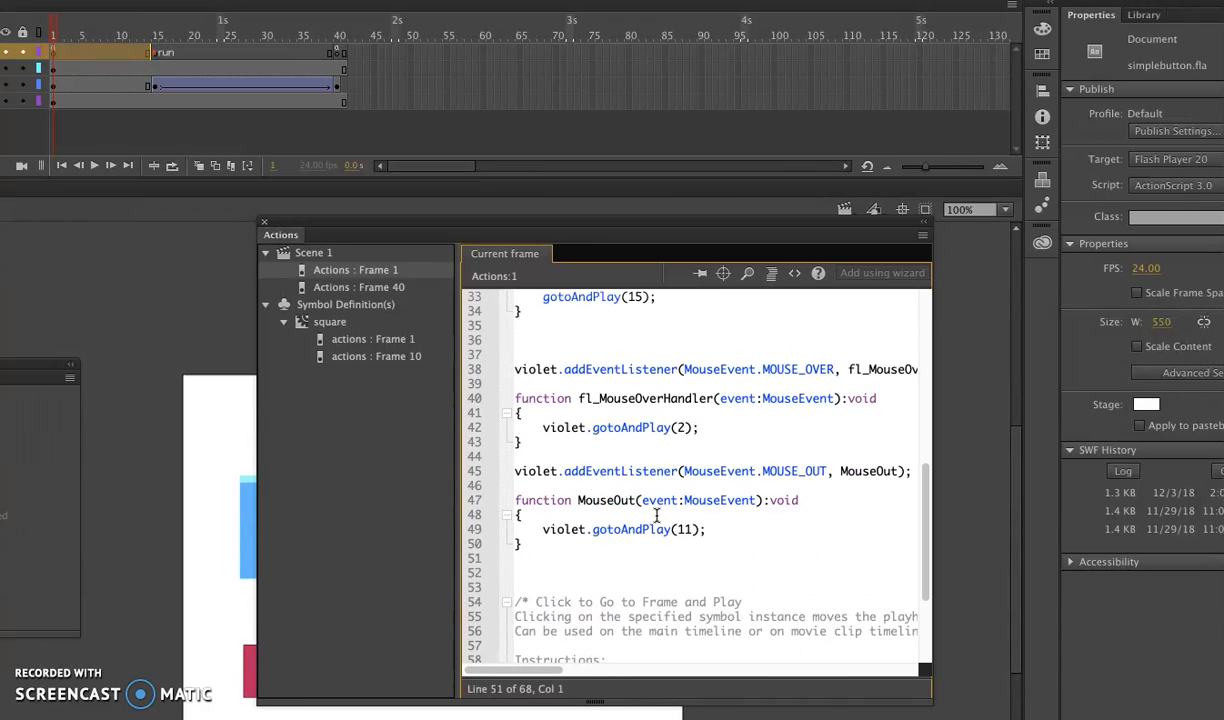
right_click(656, 515)
click(554, 576)
click(527, 602)
scroll(567, 571, up, 5)
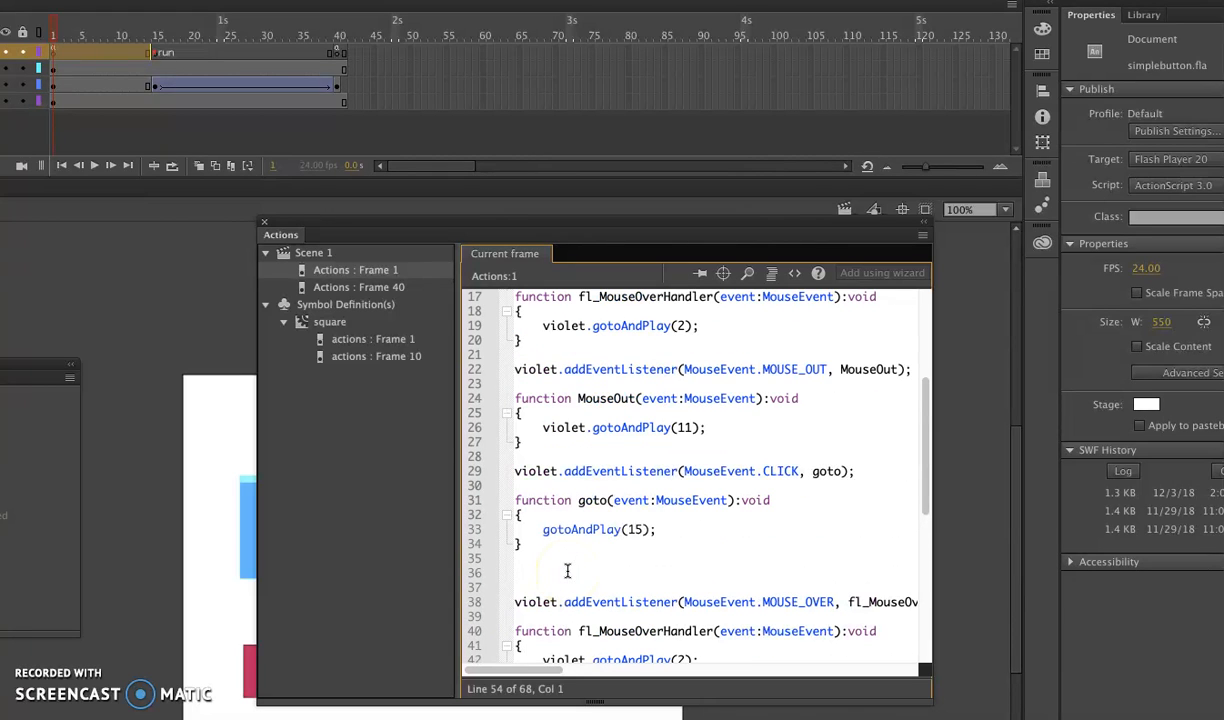
click(145, 671)
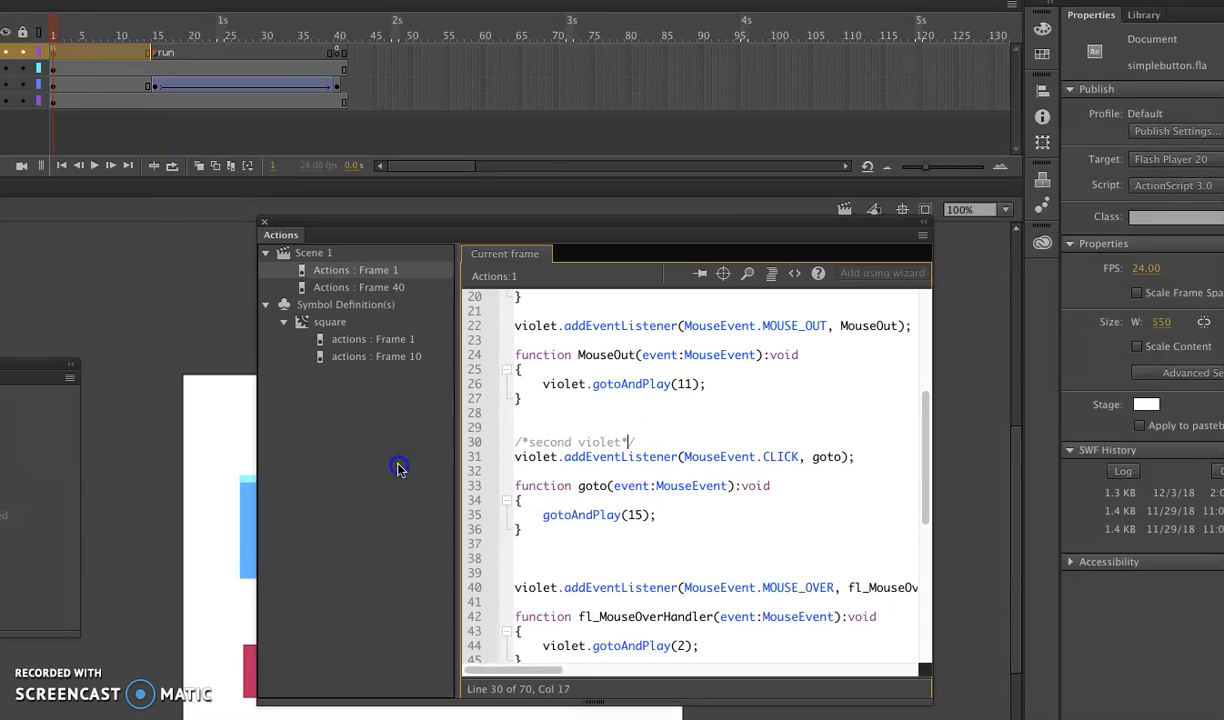
Step: Change the target of the duplicated CLICK listener under the /*second violet*/ comment to violet2
click(606, 476)
drag(636, 441, 505, 441)
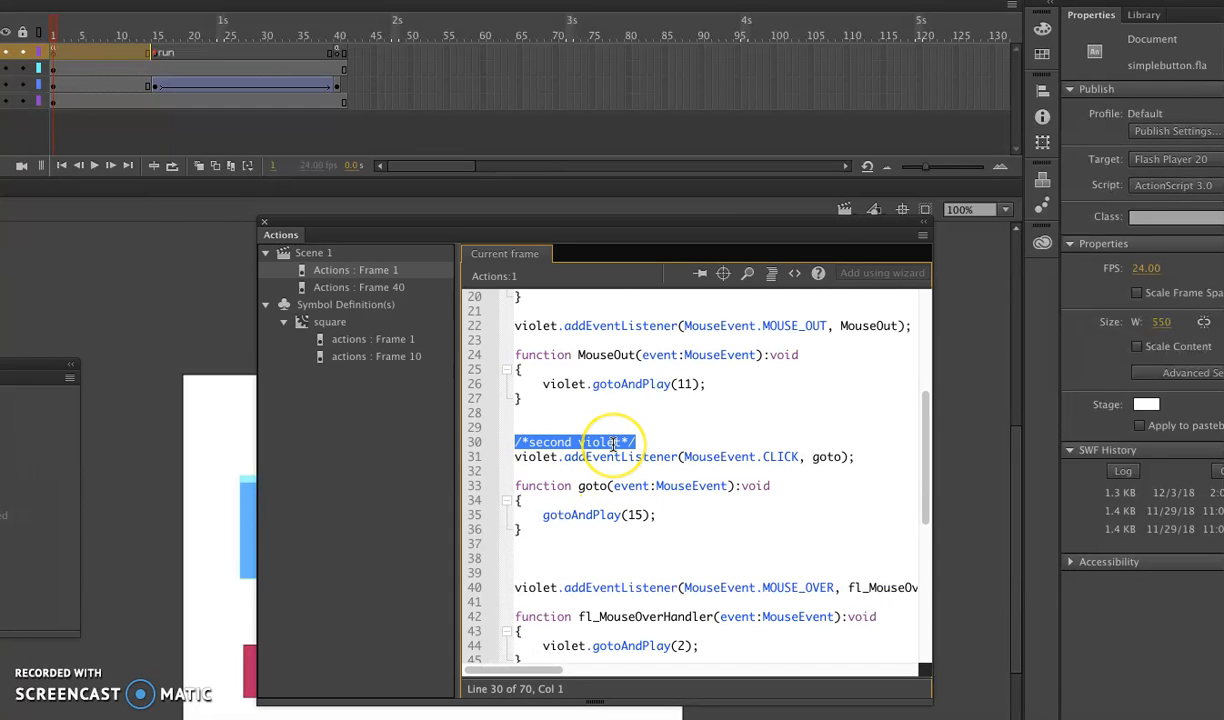
scroll(613, 443, down, 1)
scroll(613, 443, up, 7)
scroll(613, 443, down, 10)
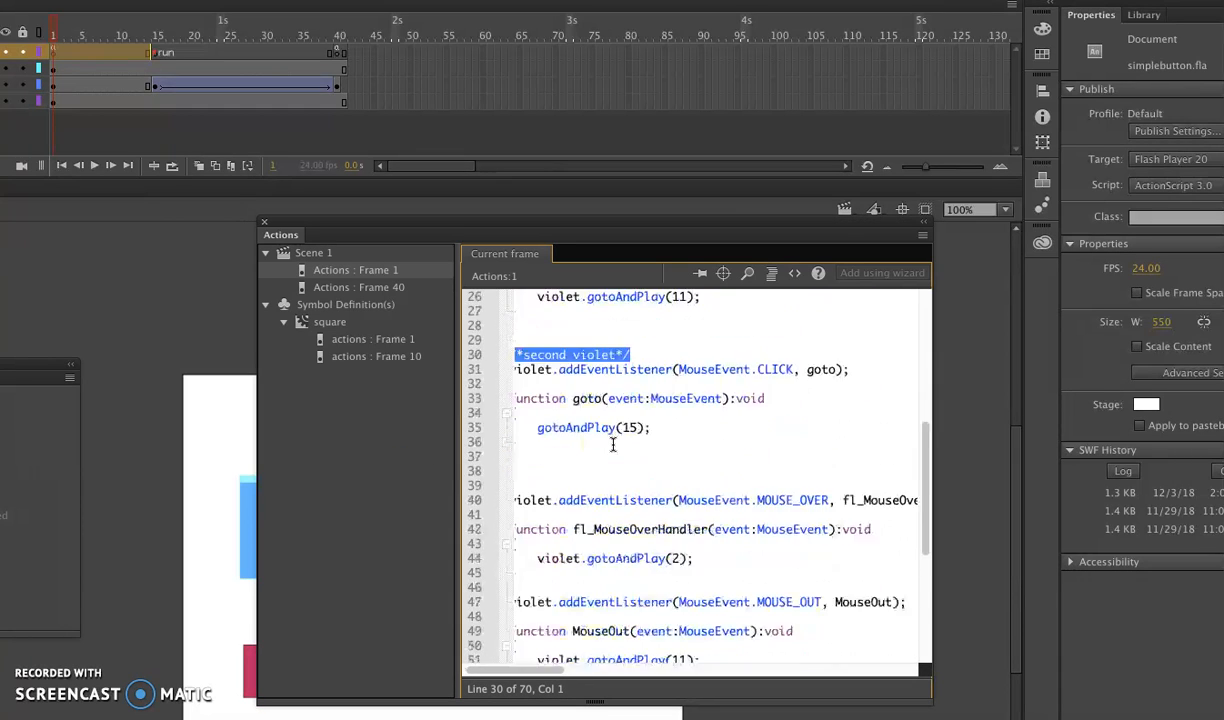
scroll(613, 443, up, 2)
scroll(613, 443, left, 1)
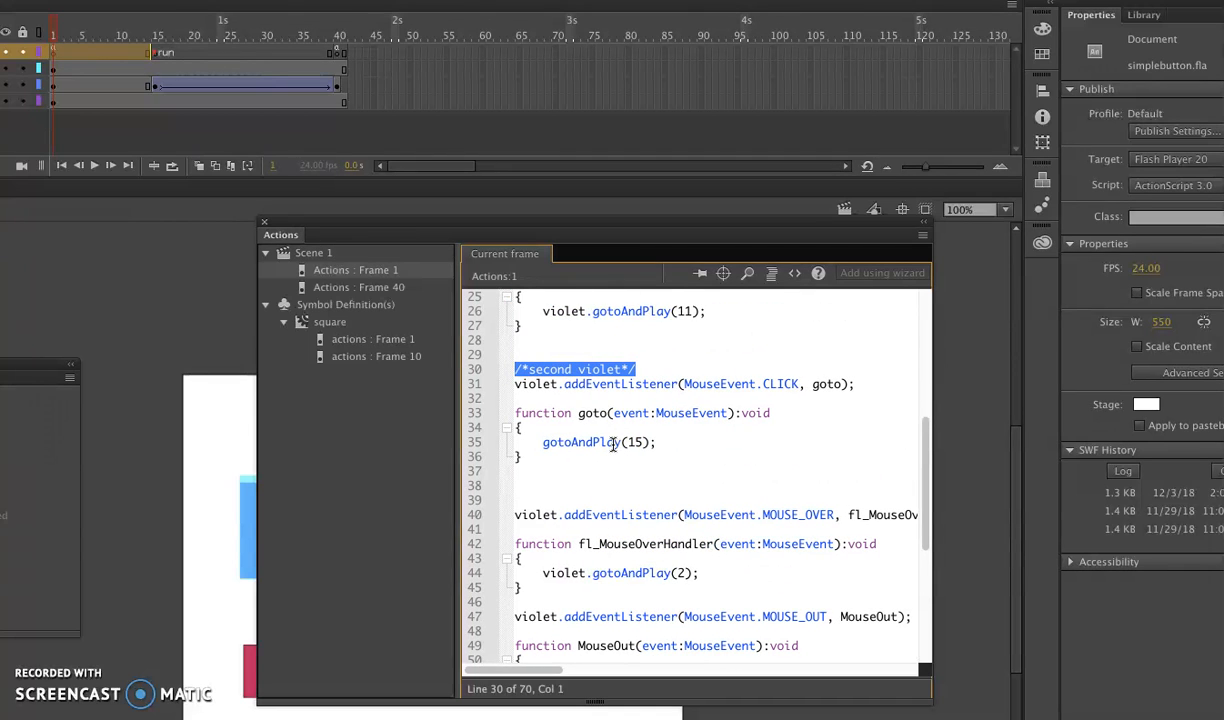
click(558, 388)
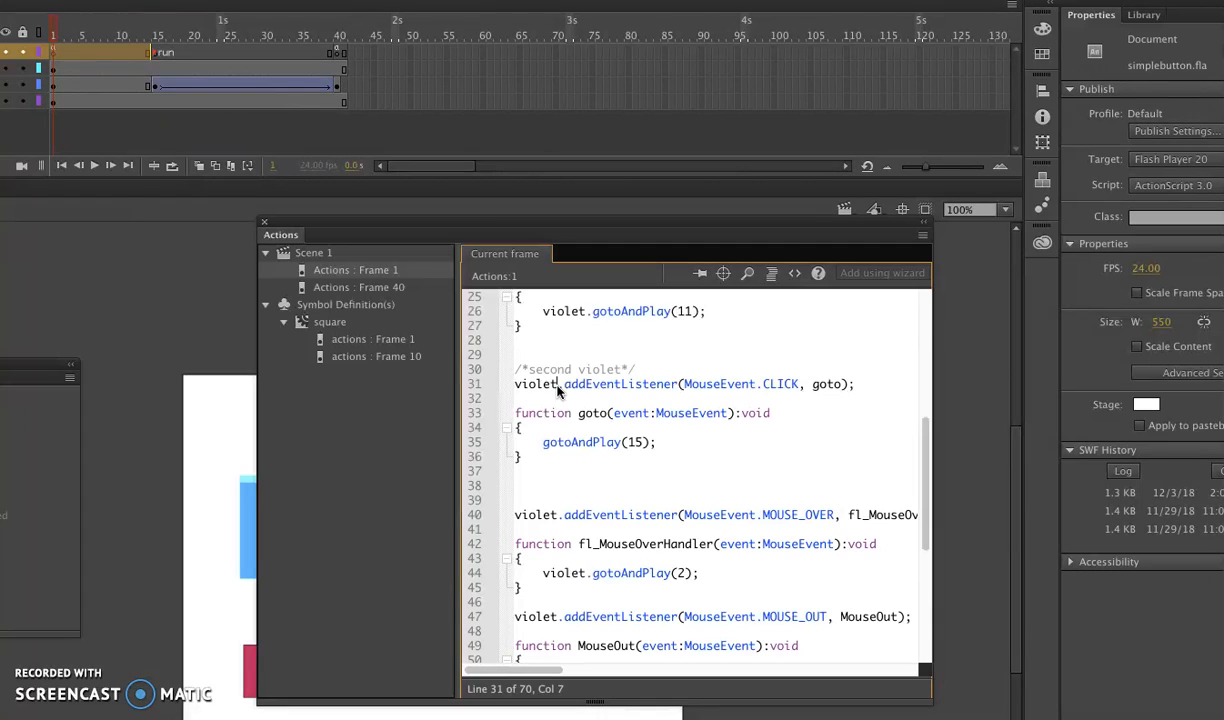
text(2)
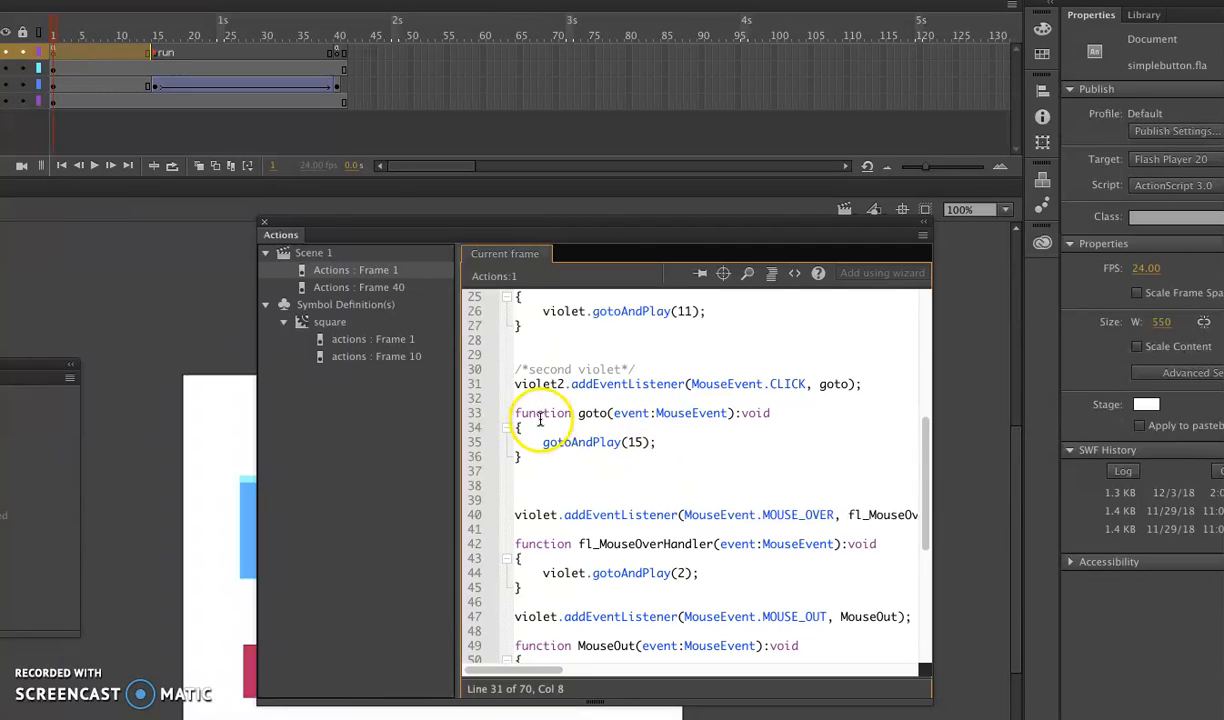
Step: Examine the duplicated goto function's gotoAndPlay(15) target and scrub the main timeline through the first square's run animation to frame 41
drag(518, 384, 620, 455)
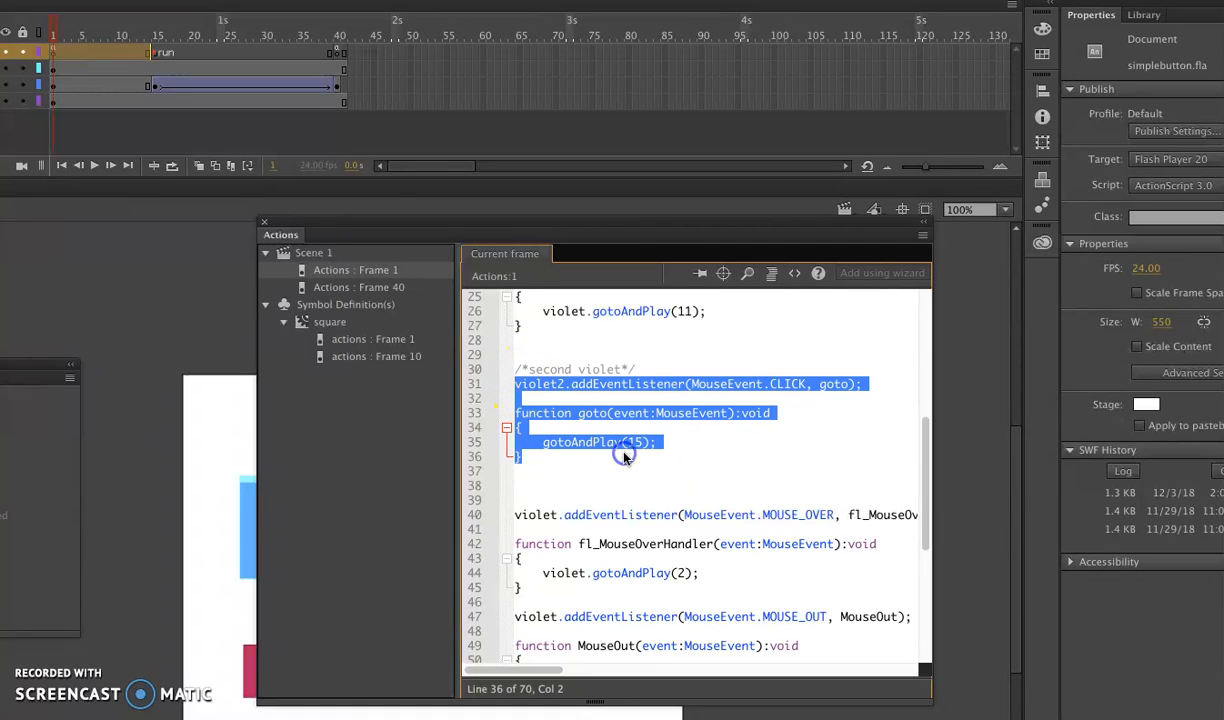
click(643, 441)
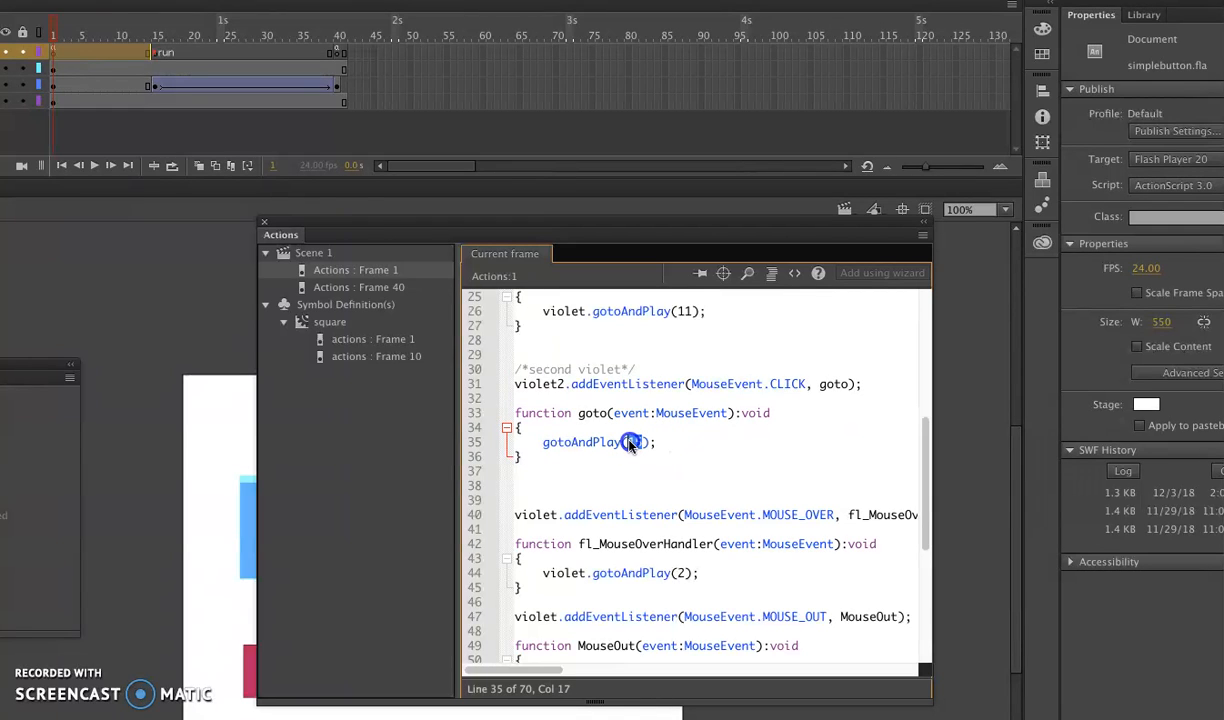
click(53, 29)
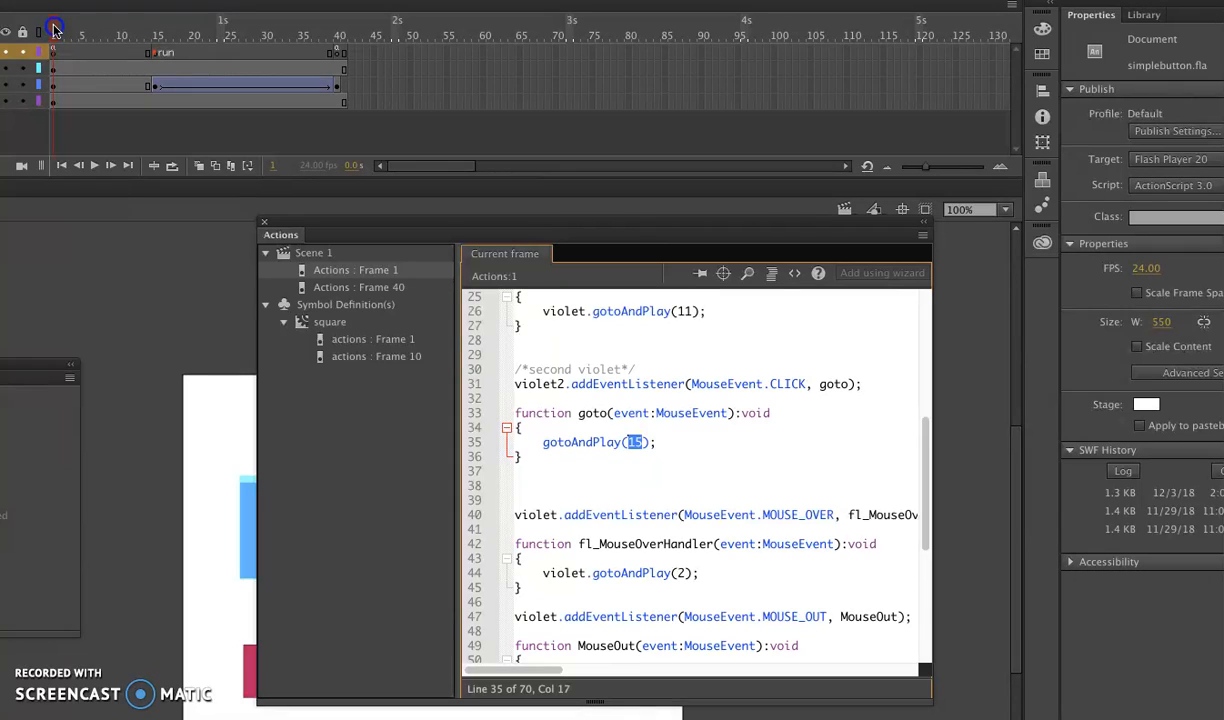
drag(55, 30, 184, 29)
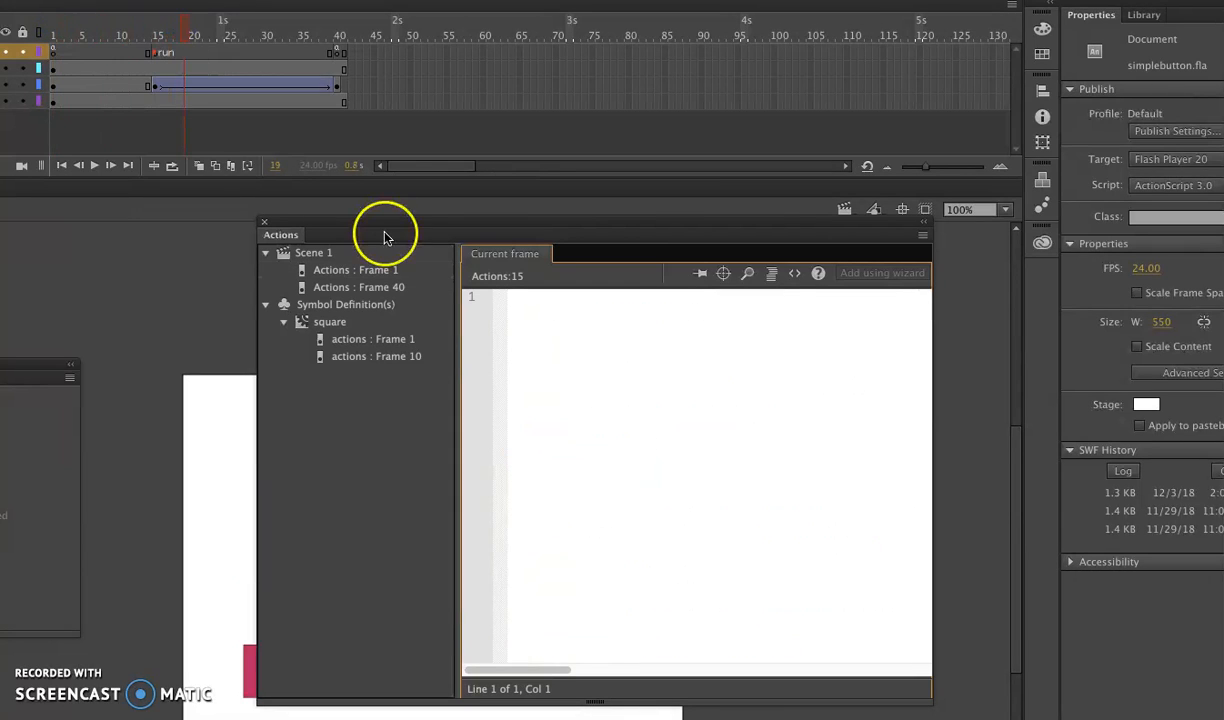
drag(380, 225, 768, 385)
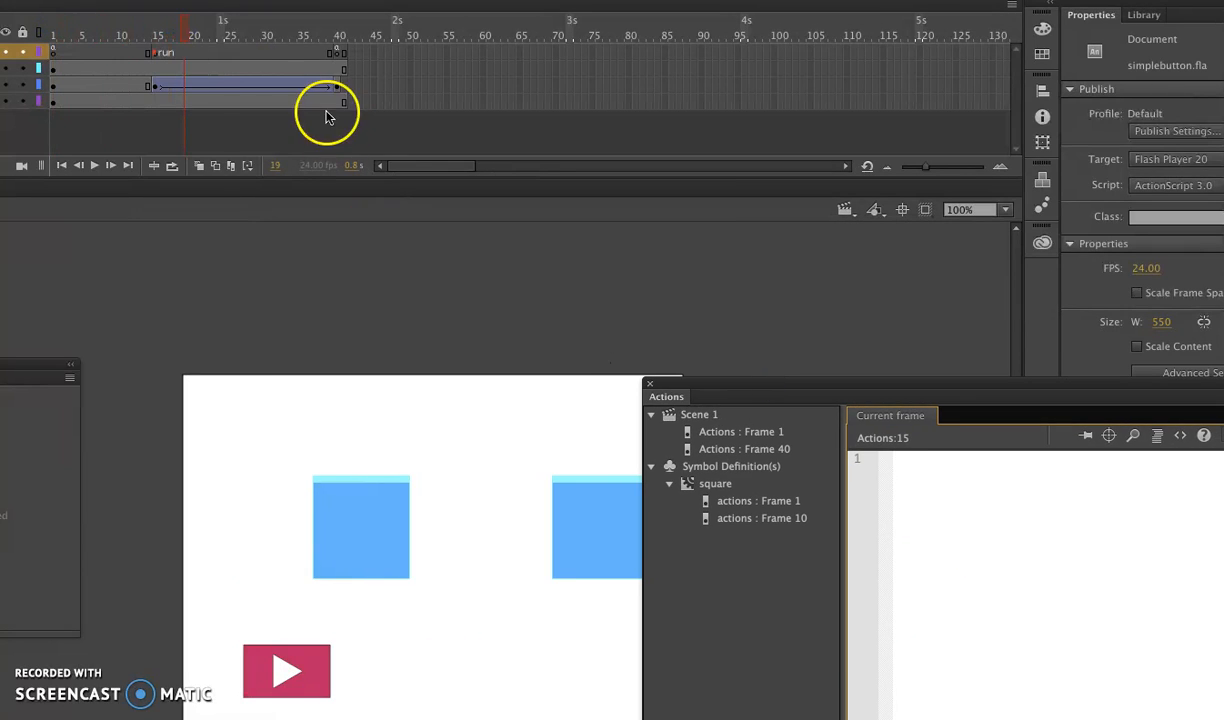
drag(193, 33, 340, 28)
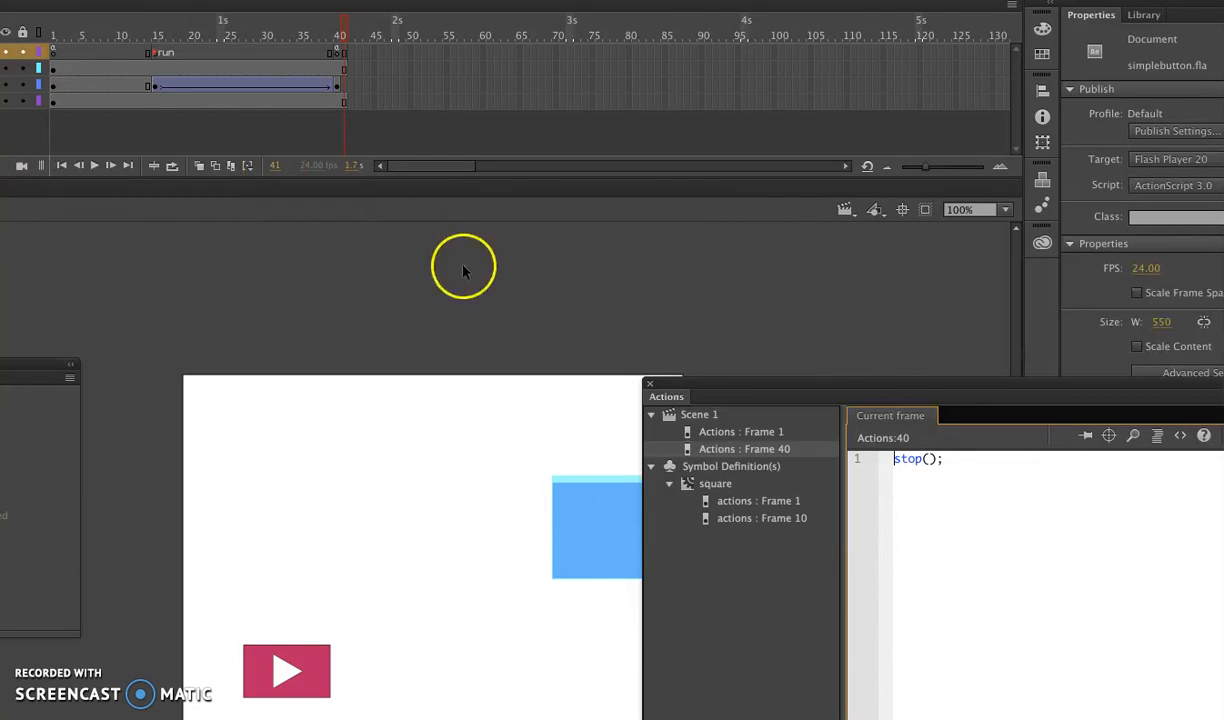
Step: Insert a keyframe at frame 41 of the violet layer and move its square back onto the stage at X 56.30
click(346, 88)
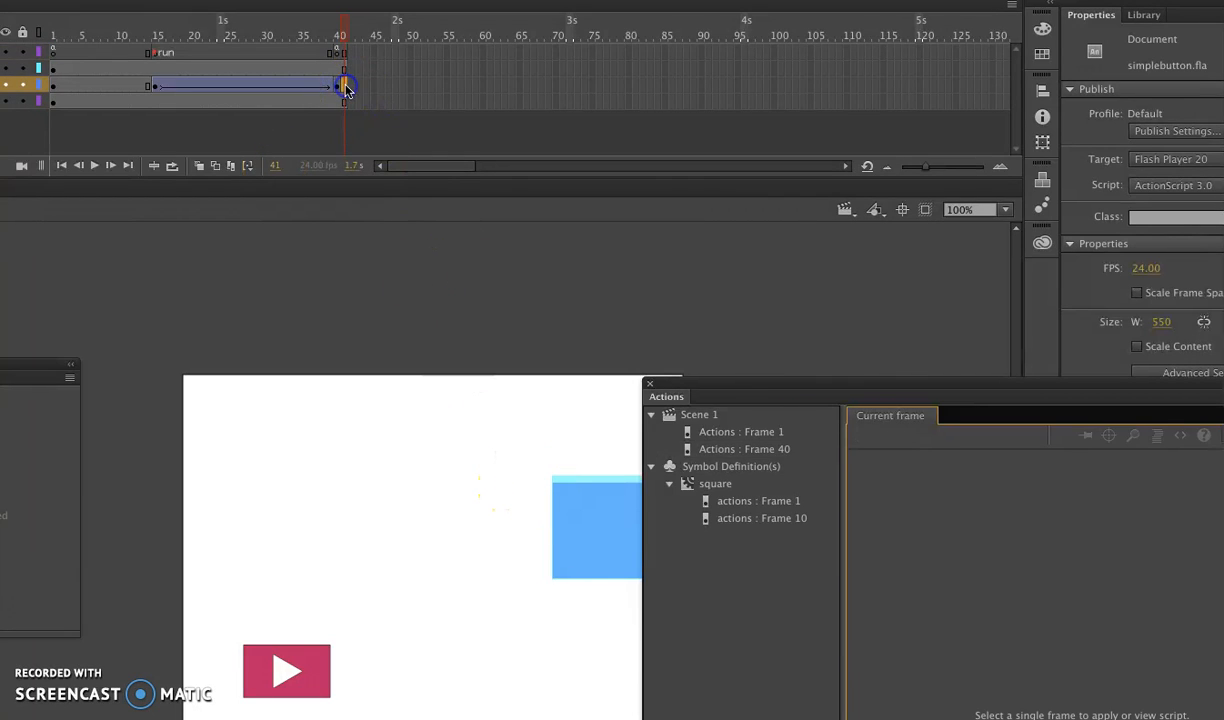
click(322, 518)
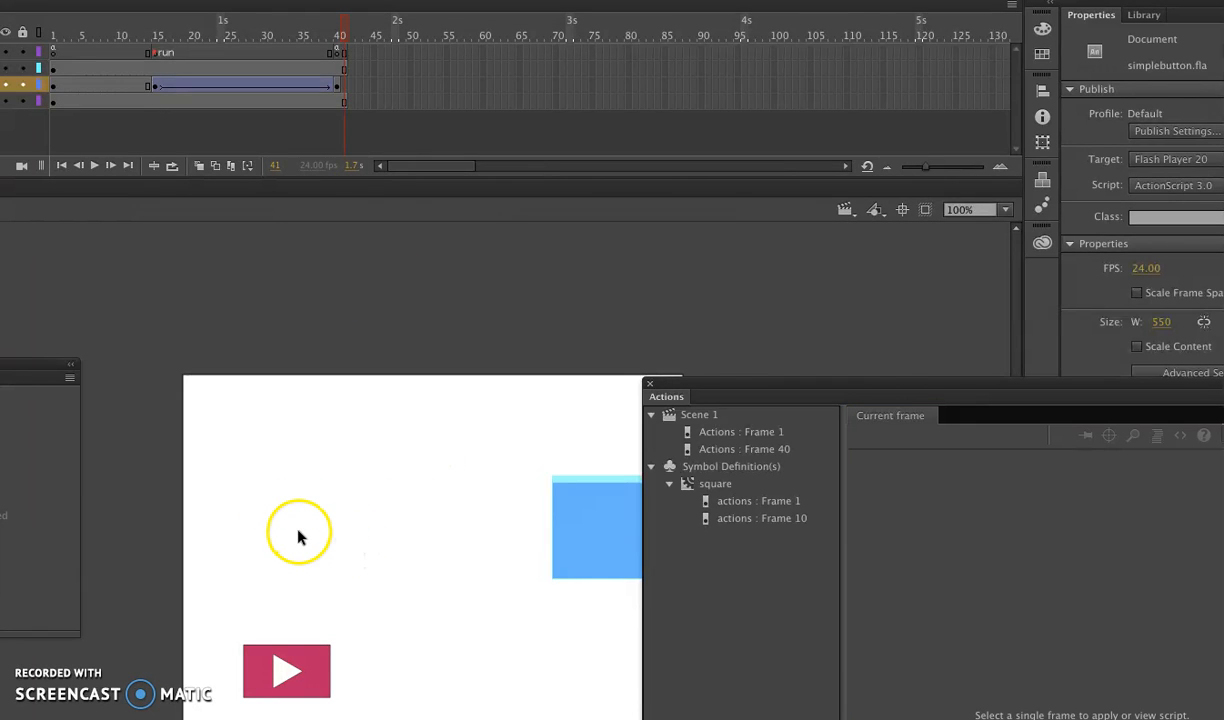
click(346, 87)
right_click(346, 88)
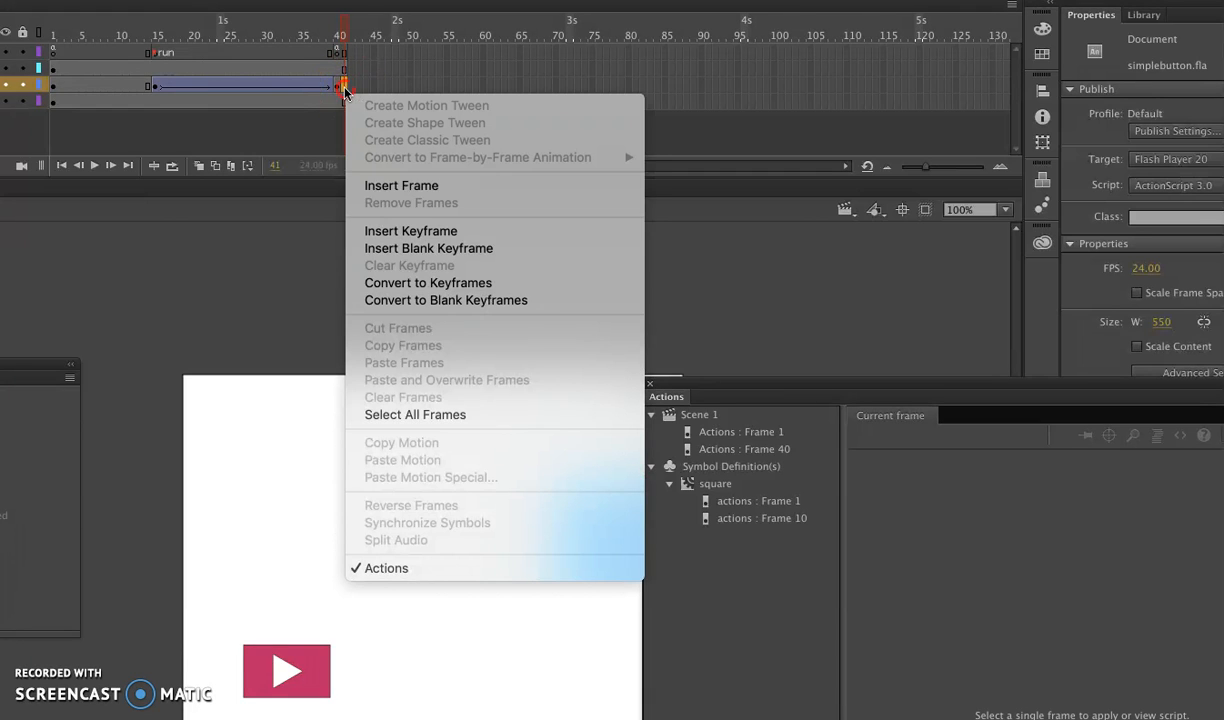
click(403, 233)
drag(716, 383, 978, 476)
drag(773, 545, 303, 542)
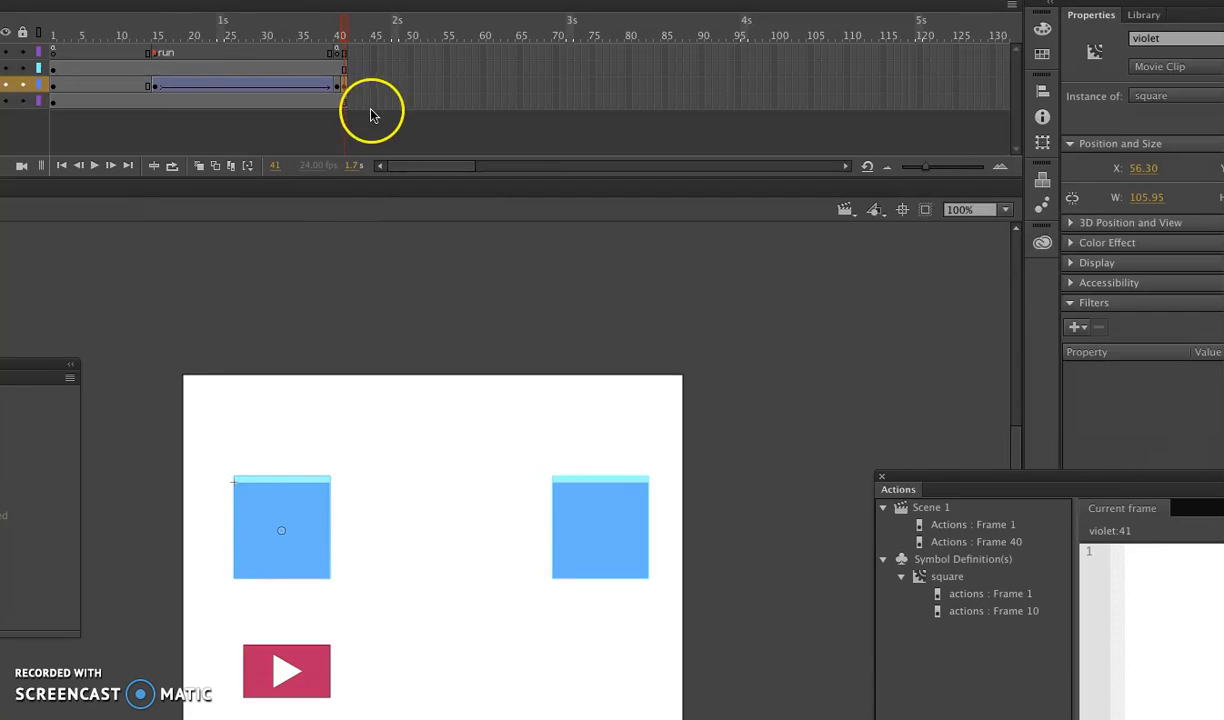
mouse_move(341, 33)
mouse_down()
mouse_move(300, 33)
mouse_move(363, 37)
mouse_up()
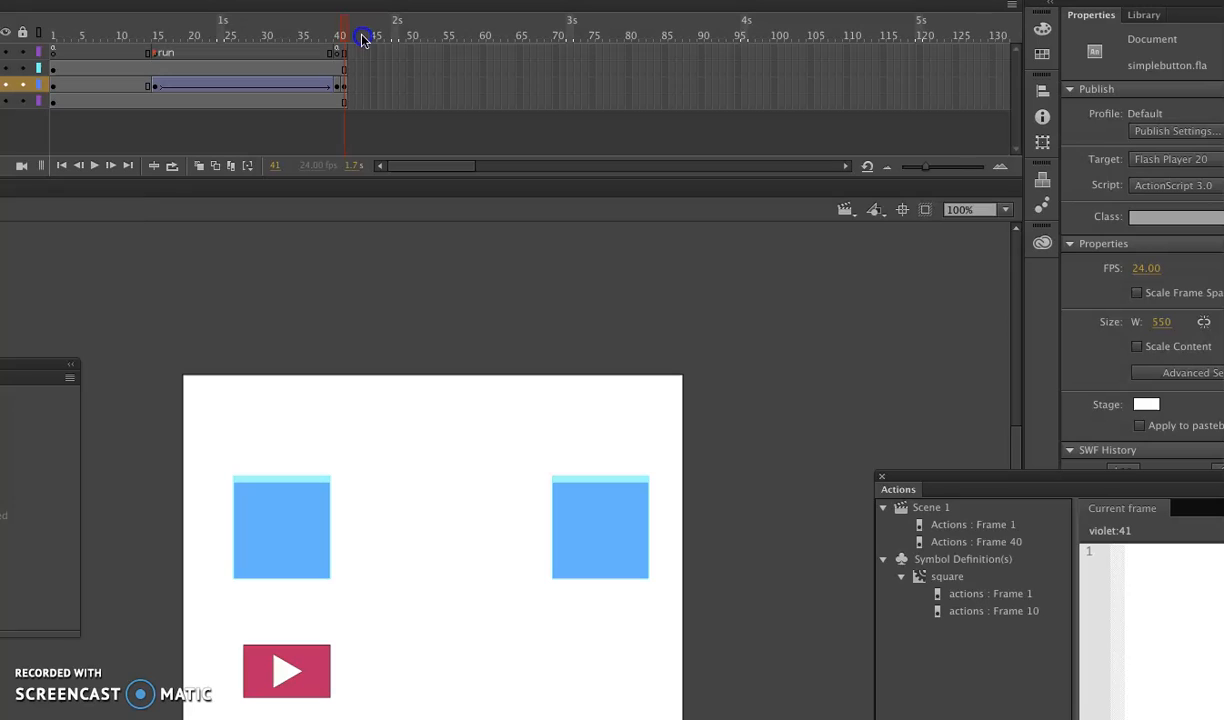
Step: Insert a keyframe for the second square at frame 41 of the violet 2 layer
click(344, 87)
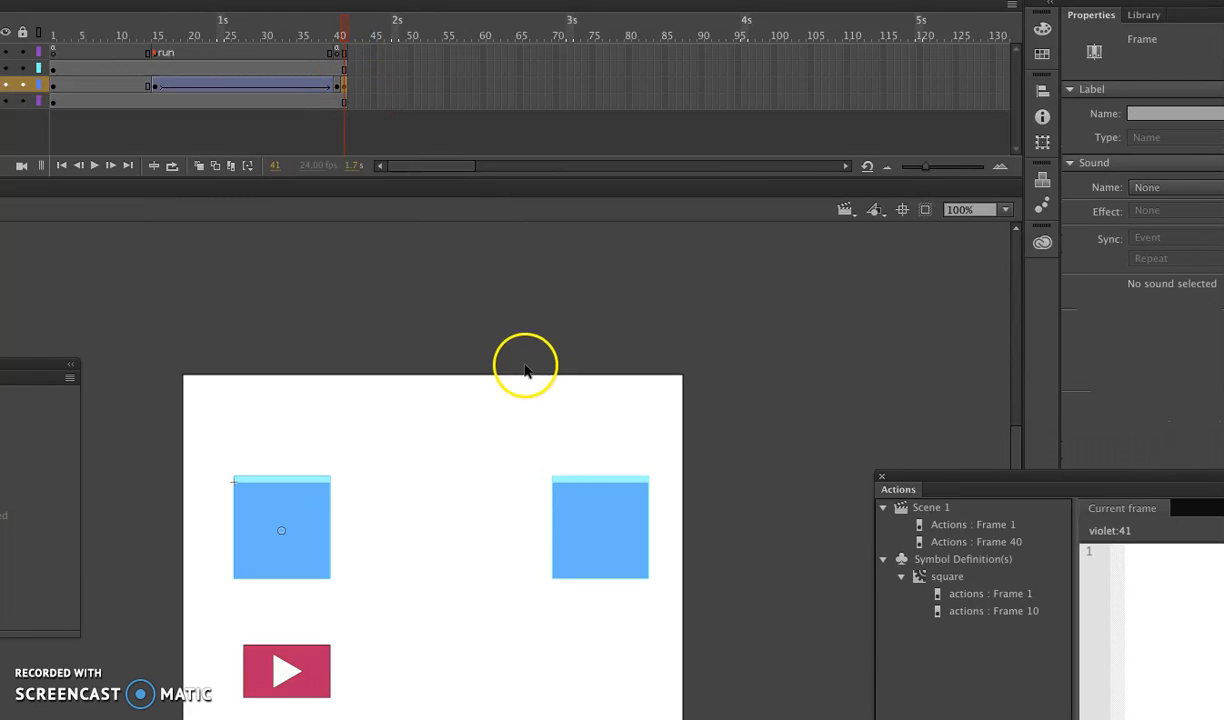
click(566, 505)
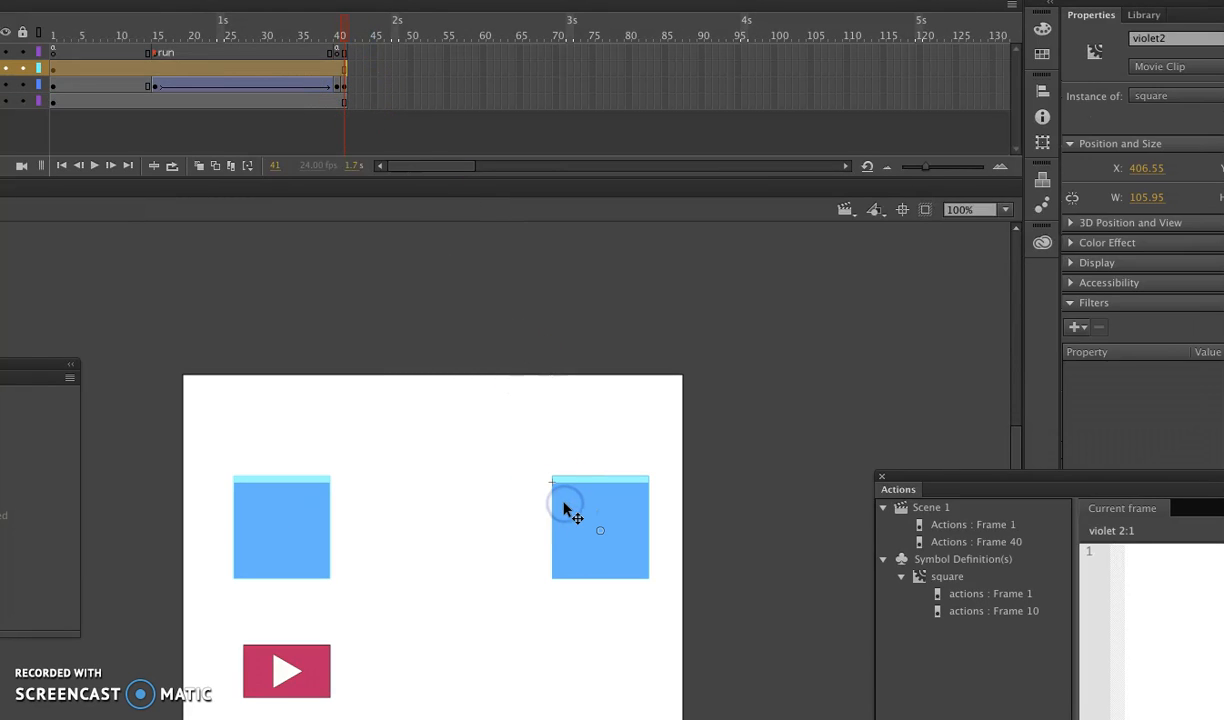
right_click(342, 69)
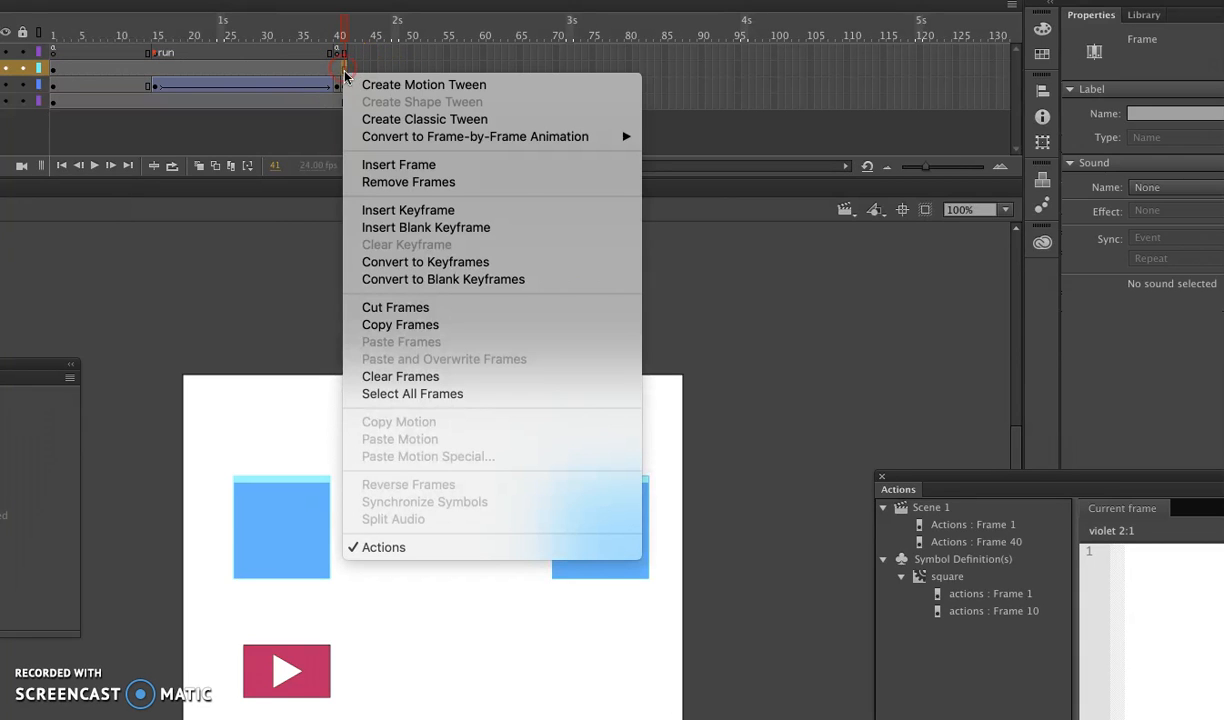
click(401, 212)
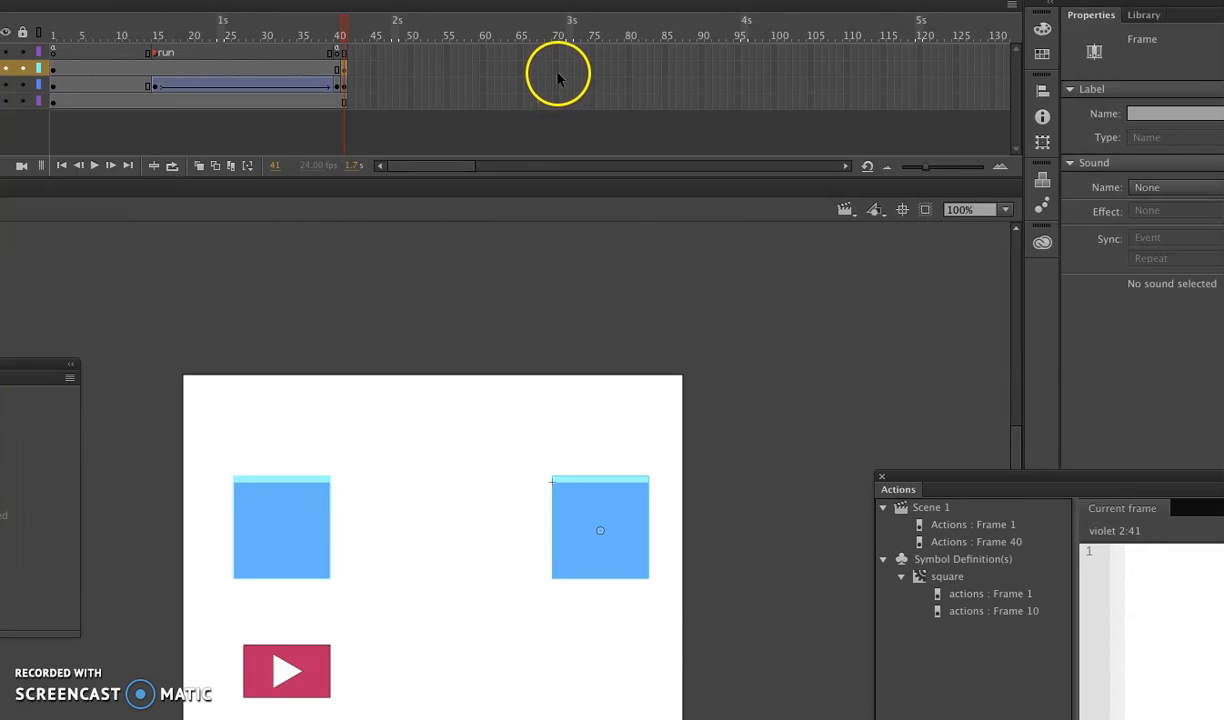
Step: Insert a keyframe at frame 75 of the violet 2 layer and move its square off the stage past the left edge
click(590, 72)
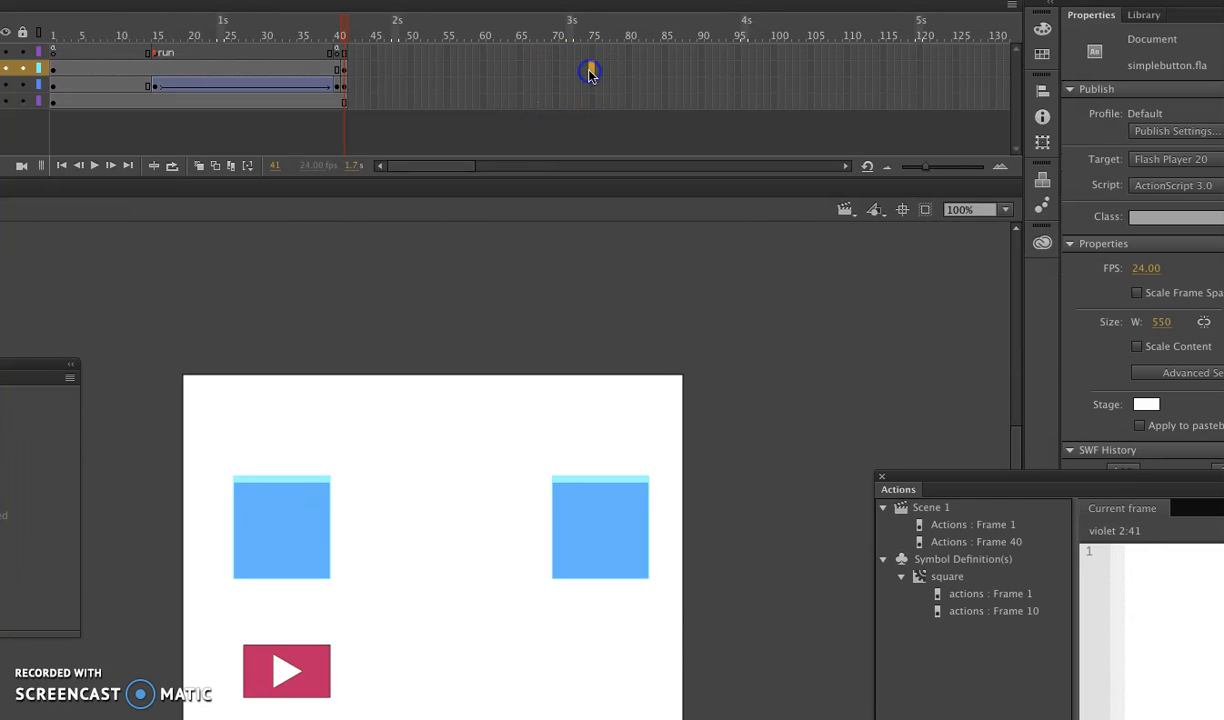
right_click(590, 72)
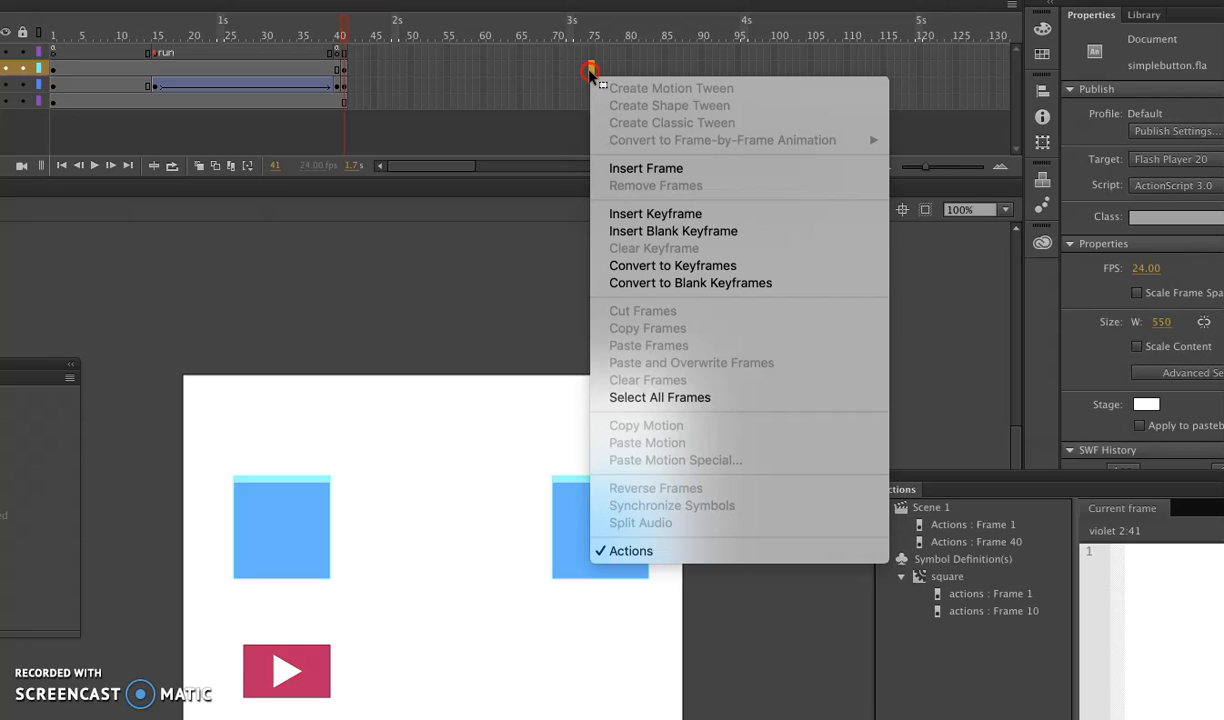
click(649, 217)
drag(607, 570, 120, 568)
Step: Create a classic tween between frames 41 and 75 of the violet 2 layer and scrub the timeline to check it
double_click(343, 69)
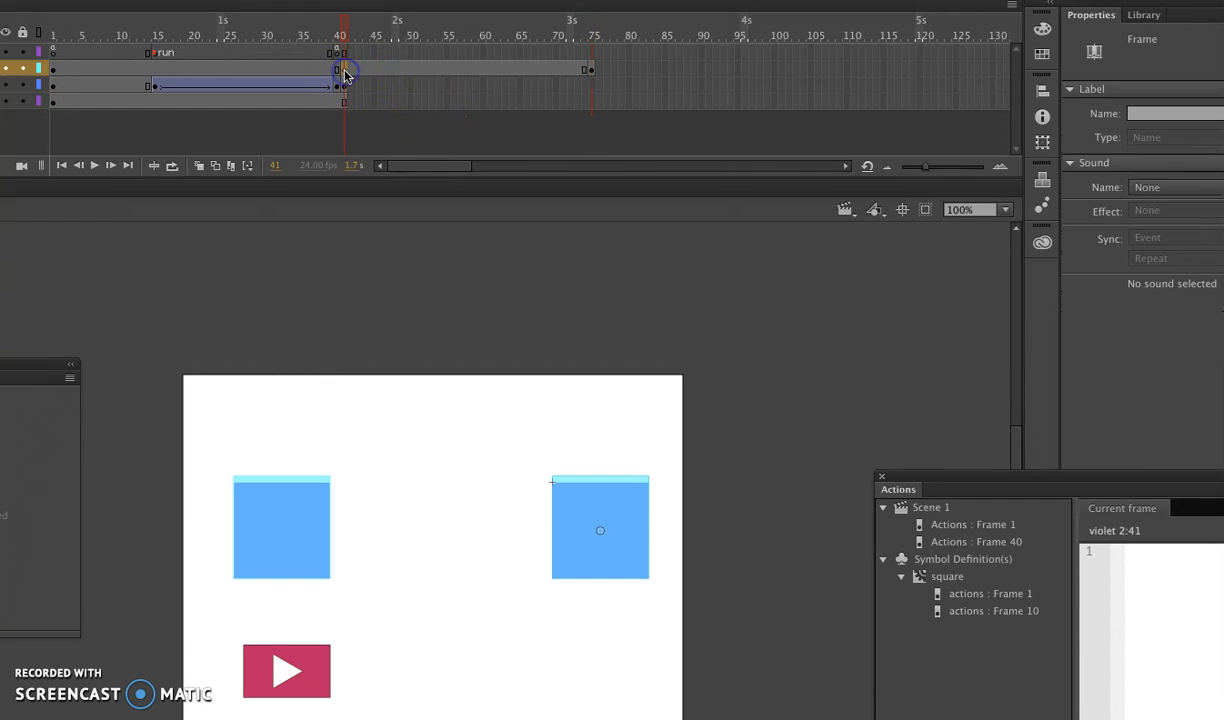
right_click(345, 70)
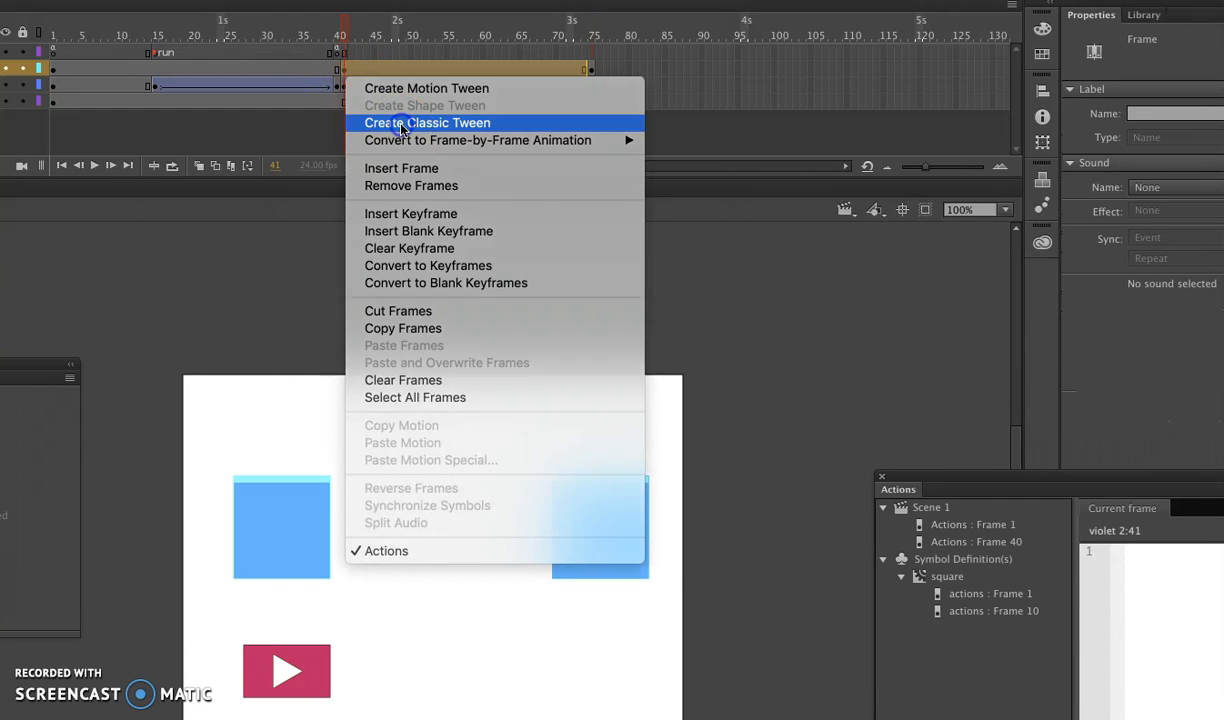
click(385, 122)
drag(190, 33, 342, 30)
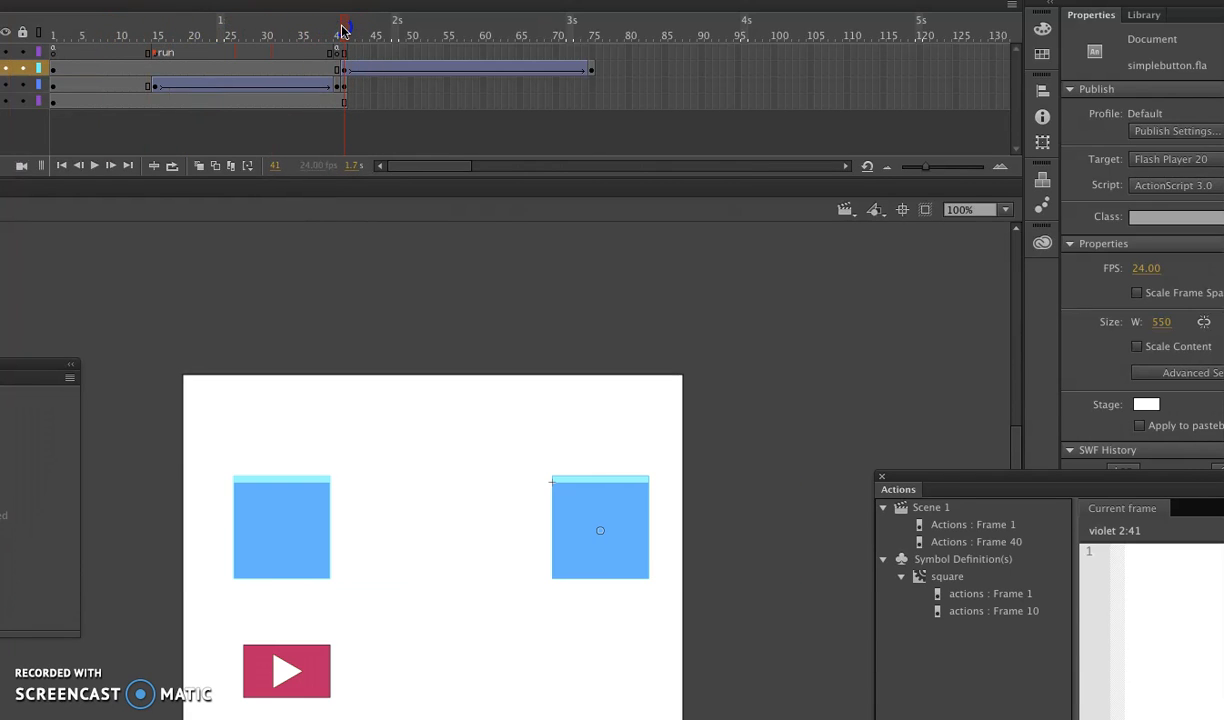
drag(344, 28, 343, 28)
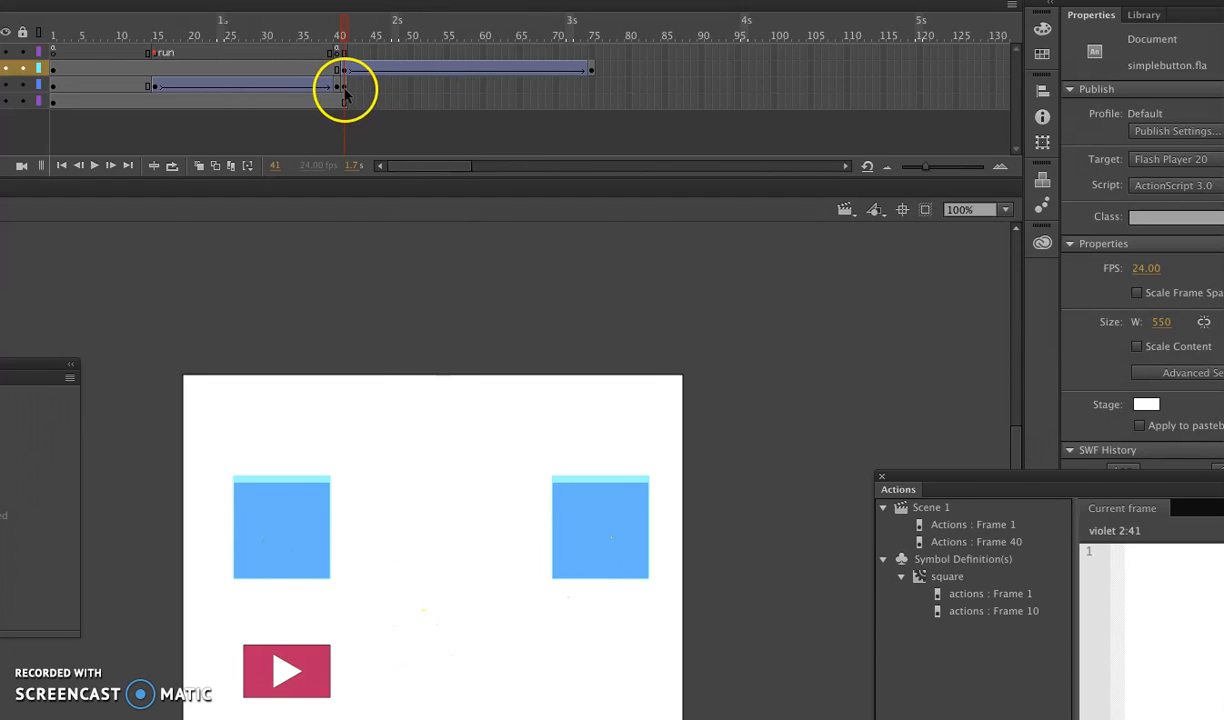
click(339, 28)
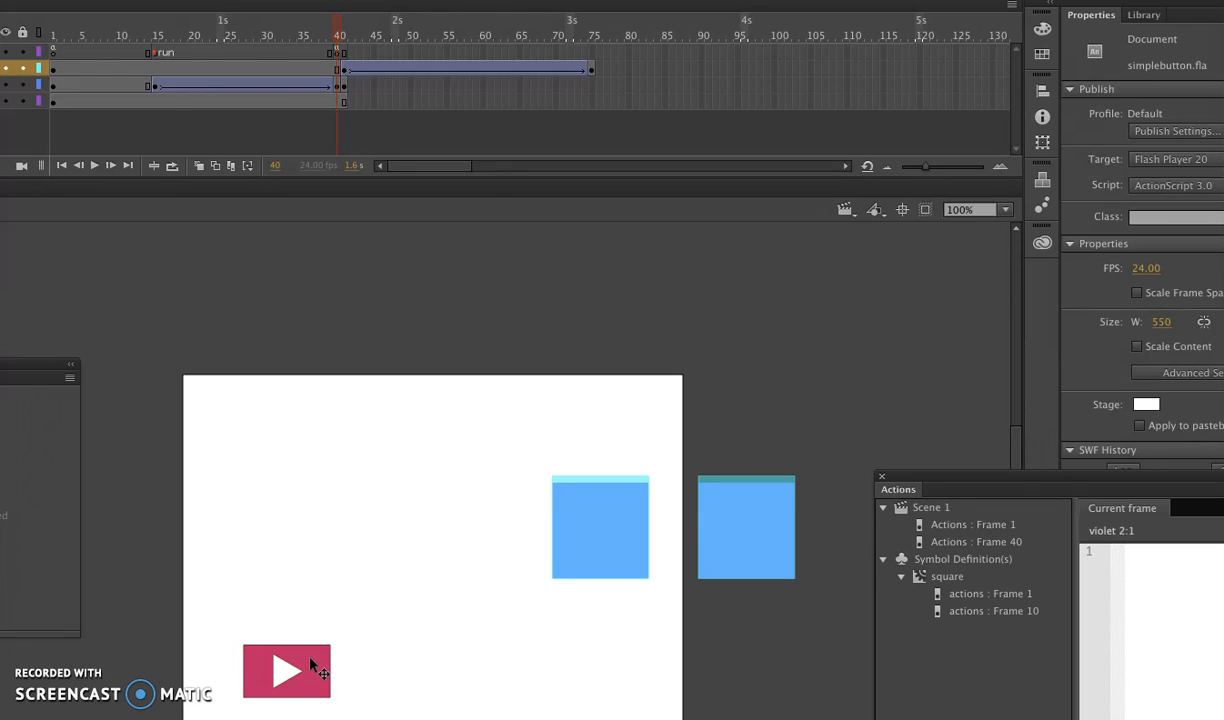
drag(311, 665, 558, 657)
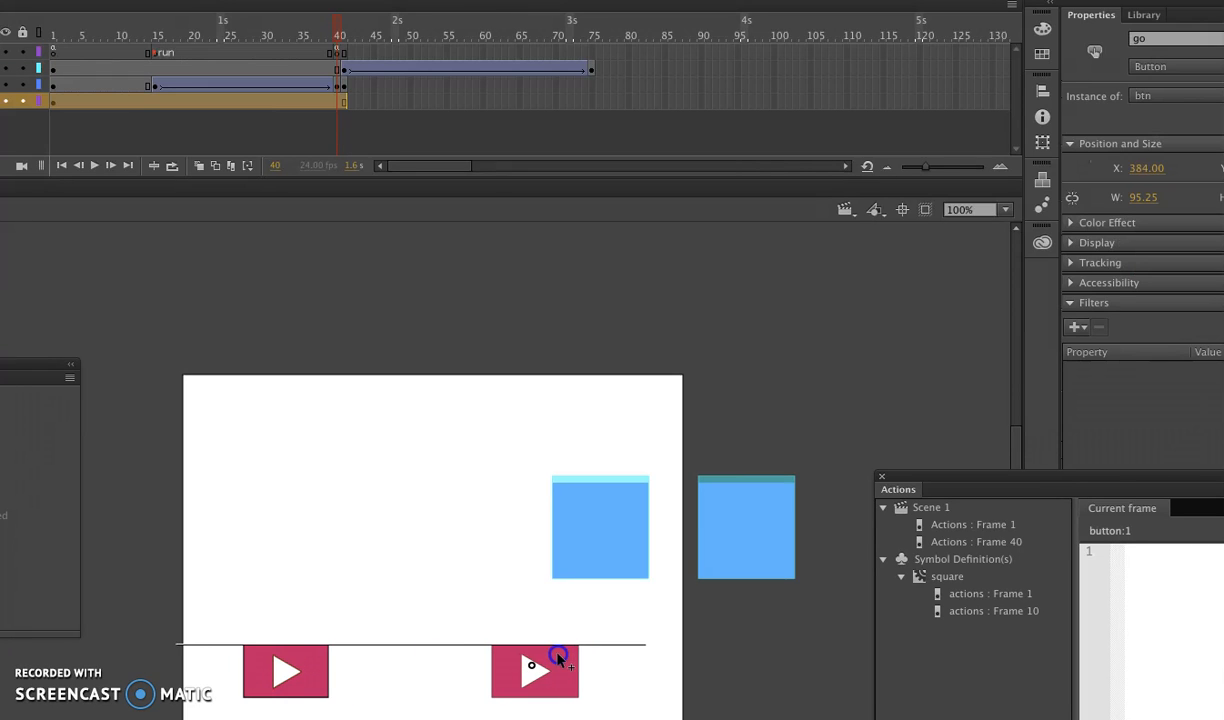
key(ctrl+z)
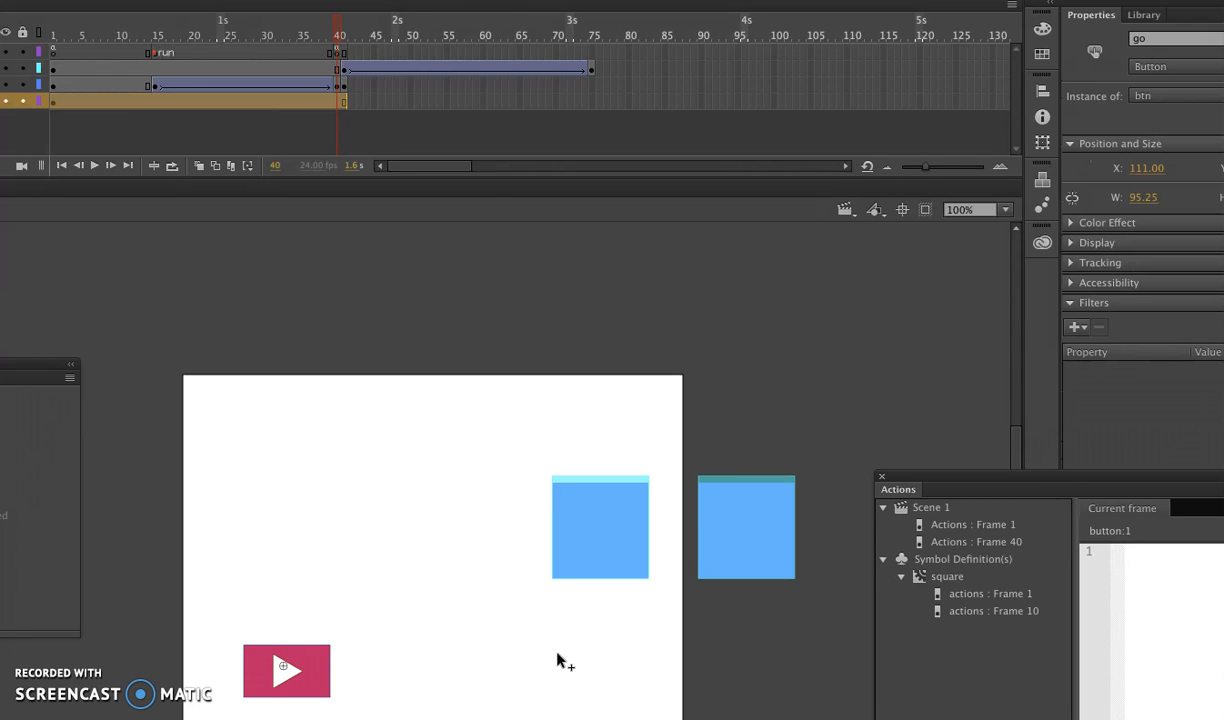
Step: Copy the play button into frame 1 of a new layer named button2, above the button layer
click(284, 425)
click(746, 530)
click(283, 666)
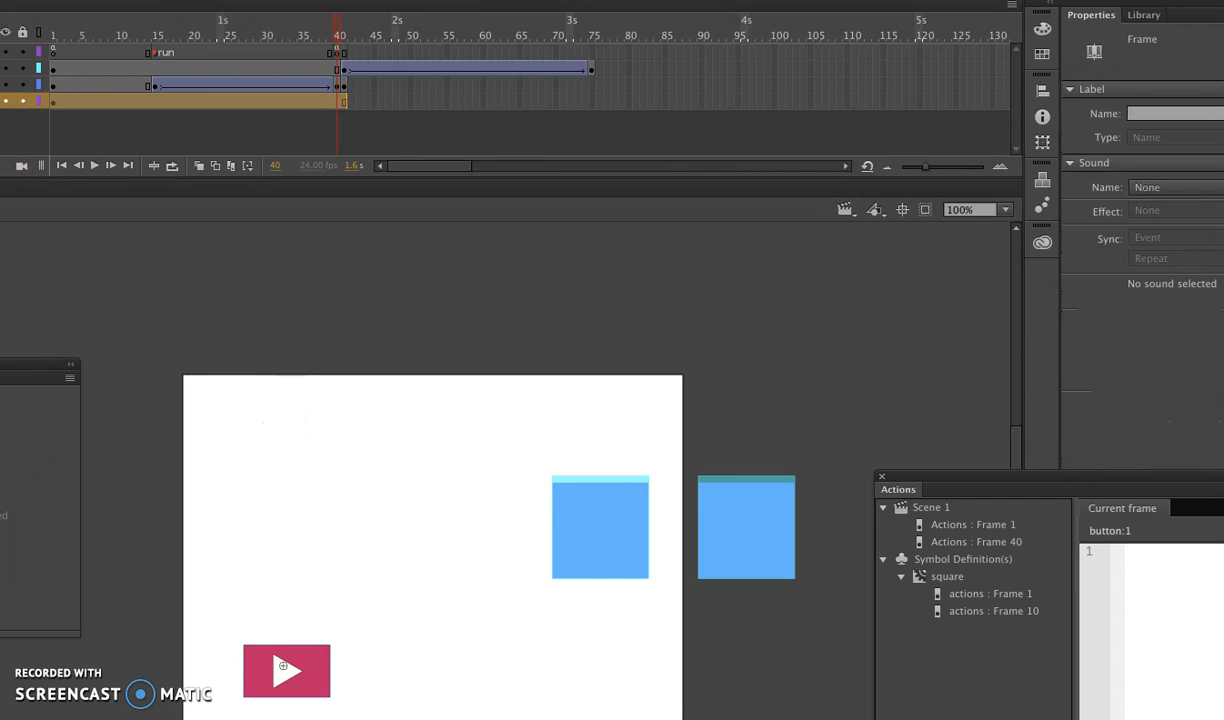
key(Escape)
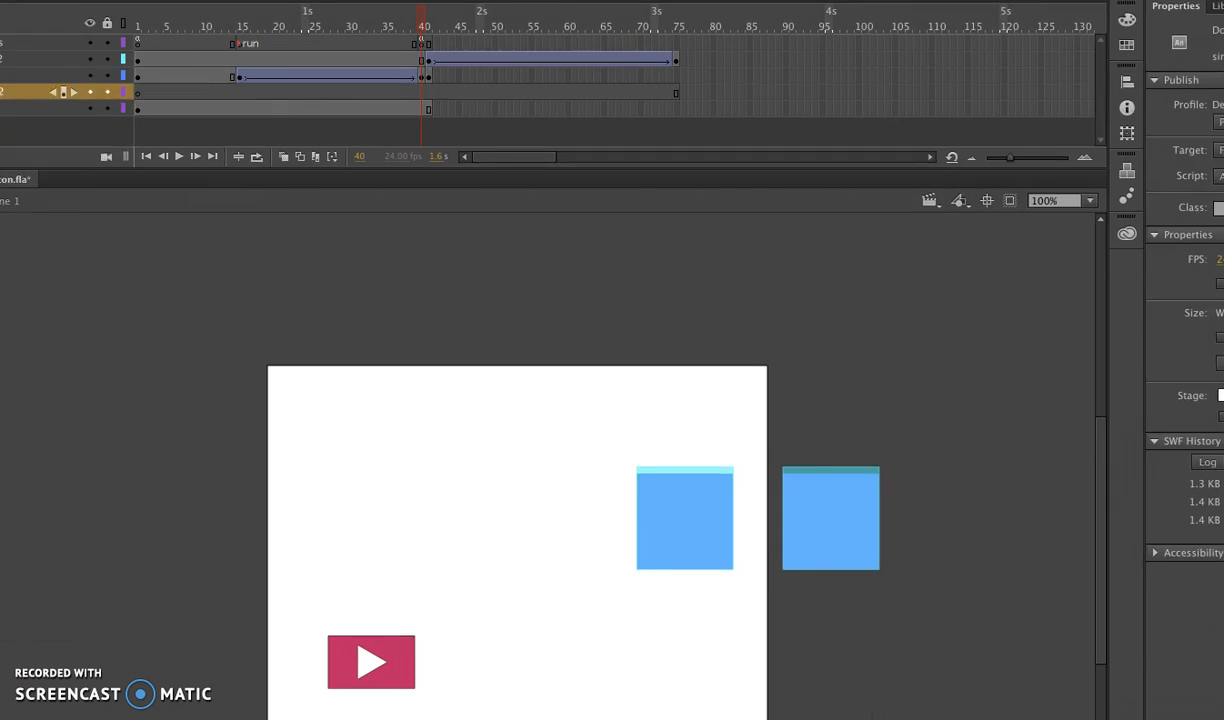
click(75, 99)
double_click(75, 99)
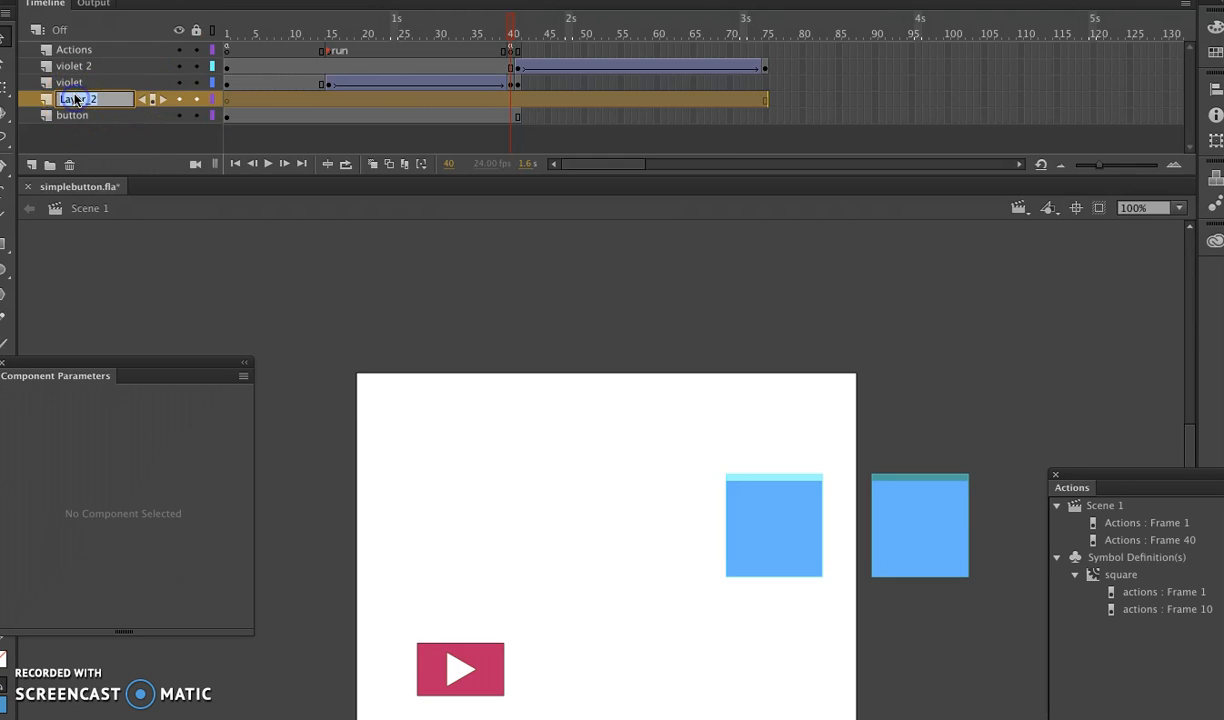
text(button2)
click(227, 107)
key(ctrl+v)
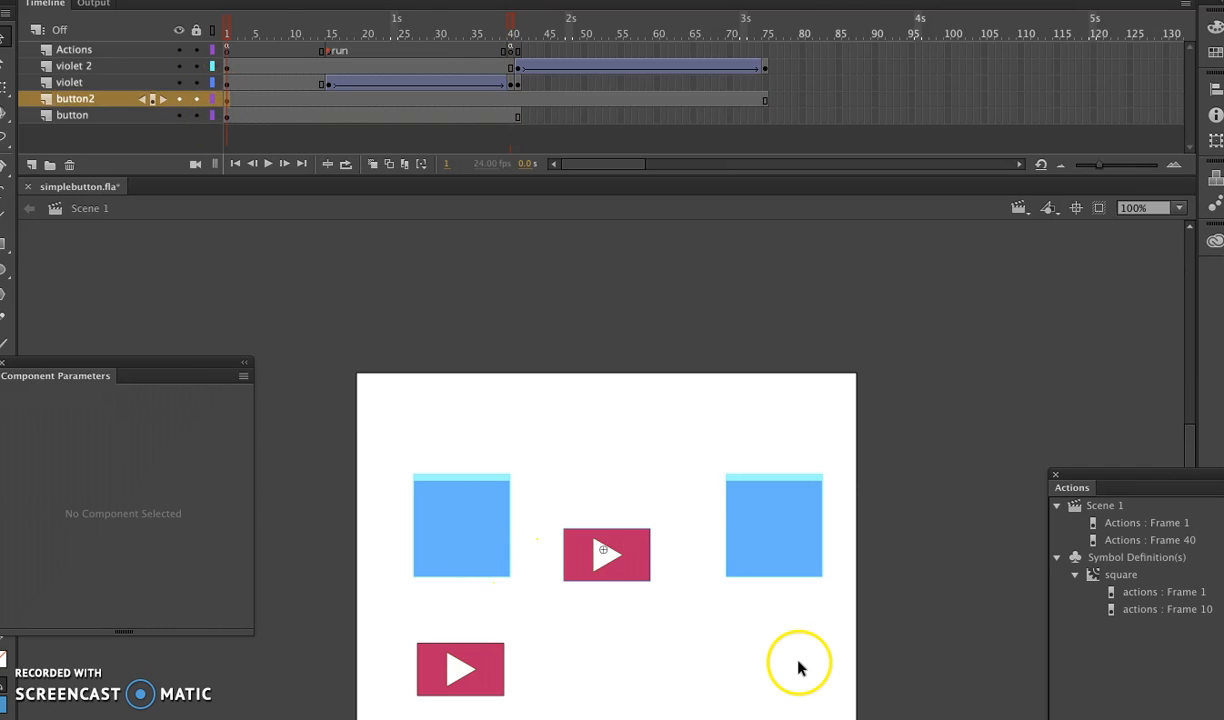
Step: Flip the copied button horizontally with Free Transform and place it below the second square, level with the original button
click(6, 87)
drag(544, 500, 665, 606)
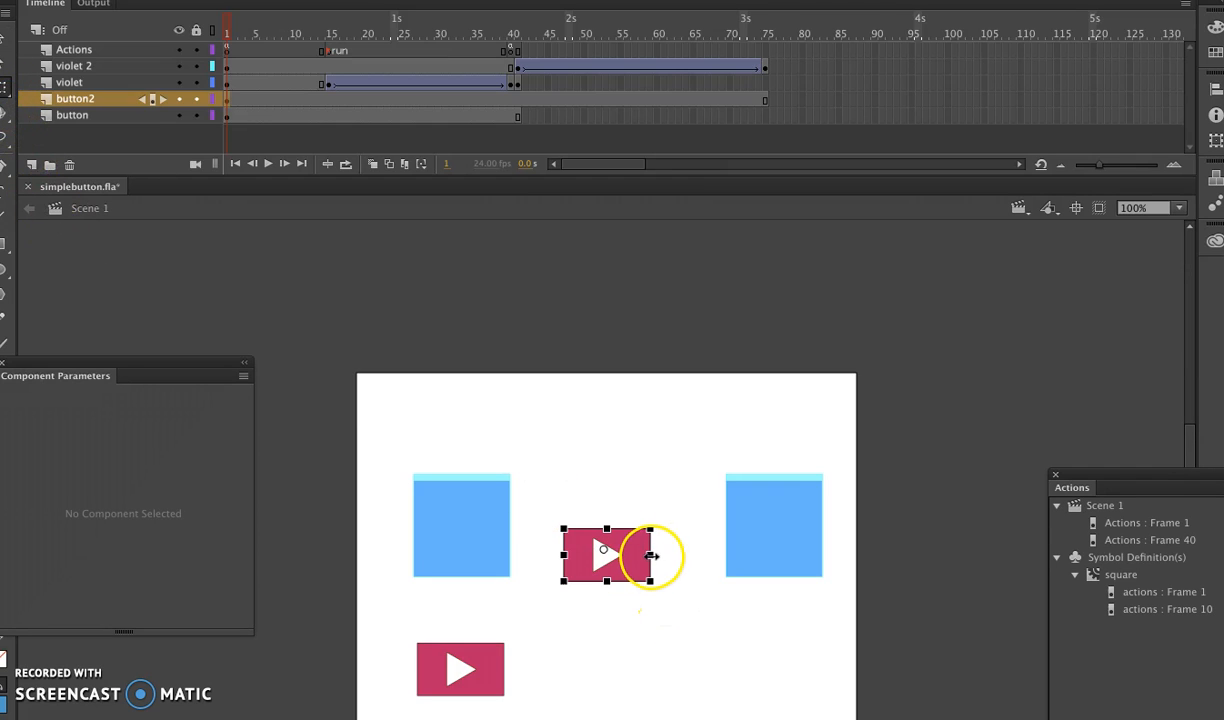
drag(651, 555, 752, 674)
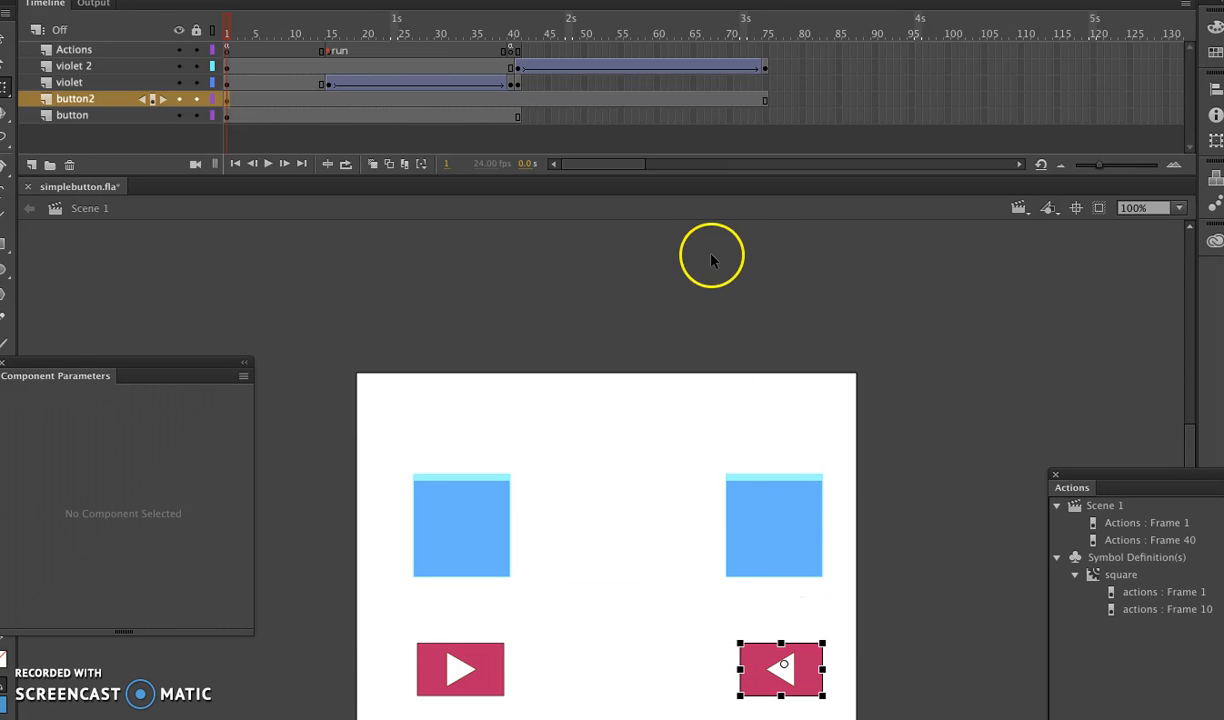
Step: Give the flipped button below the second square the instance name go2
mouse_move(637, 15)
mouse_down()
mouse_move(869, 14)
mouse_move(685, 11)
mouse_move(723, 4)
mouse_move(648, 14)
mouse_up()
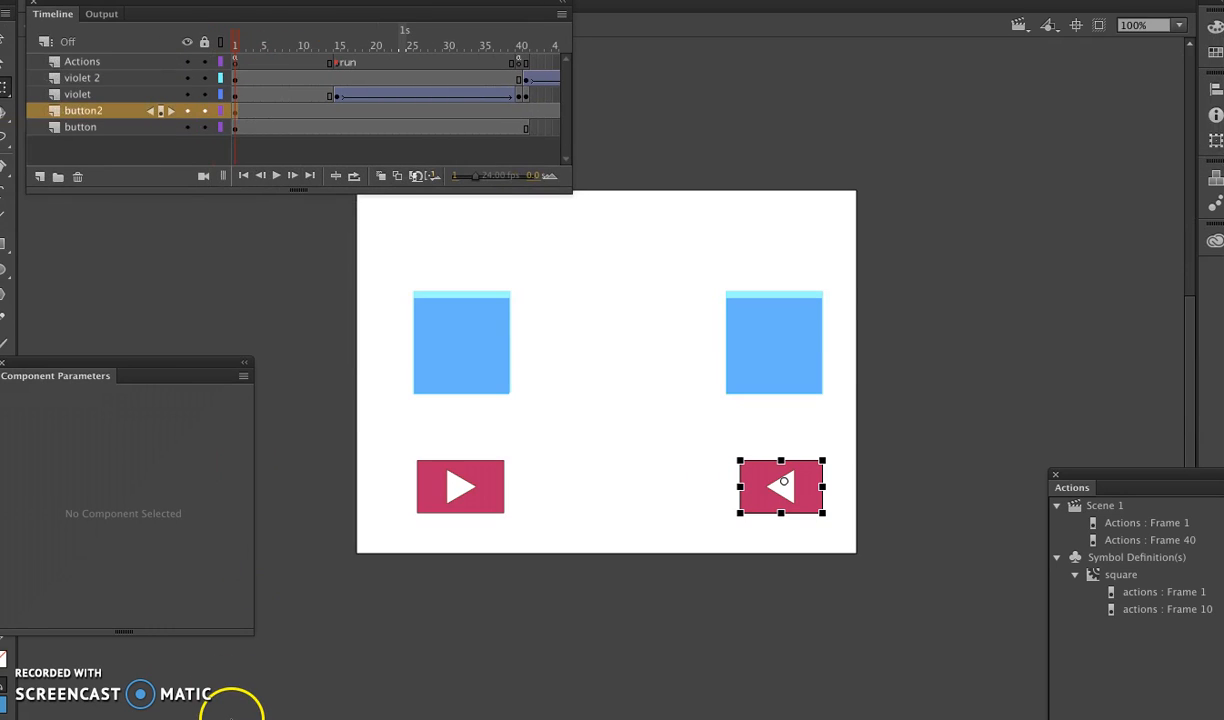
click(350, 702)
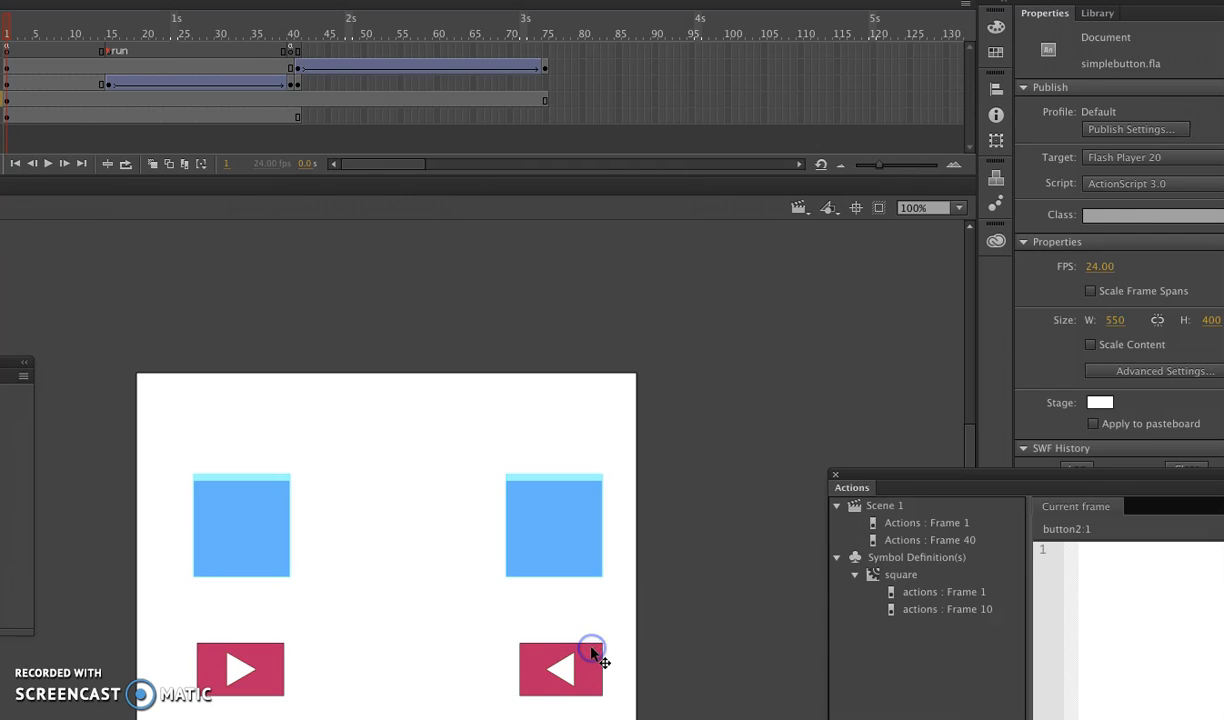
click(588, 660)
click(1110, 38)
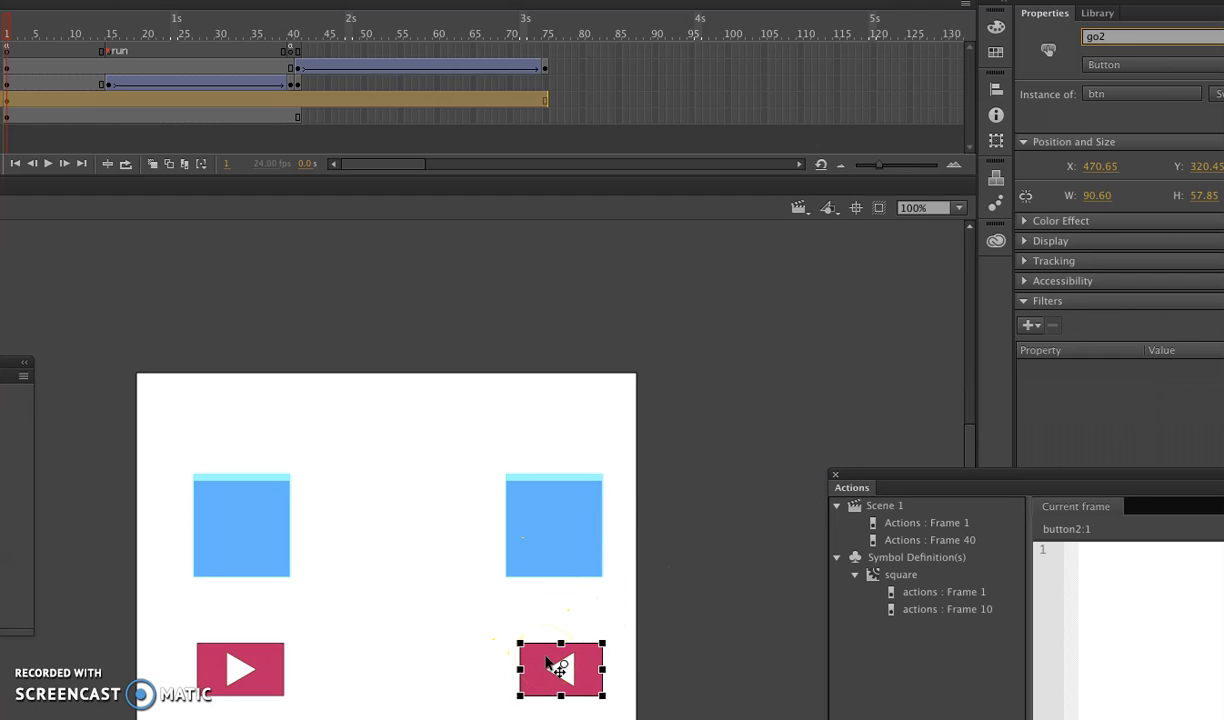
Step: Extend the button, violet and Actions layers to frame 75 by inserting frames
click(545, 117)
right_click(545, 120)
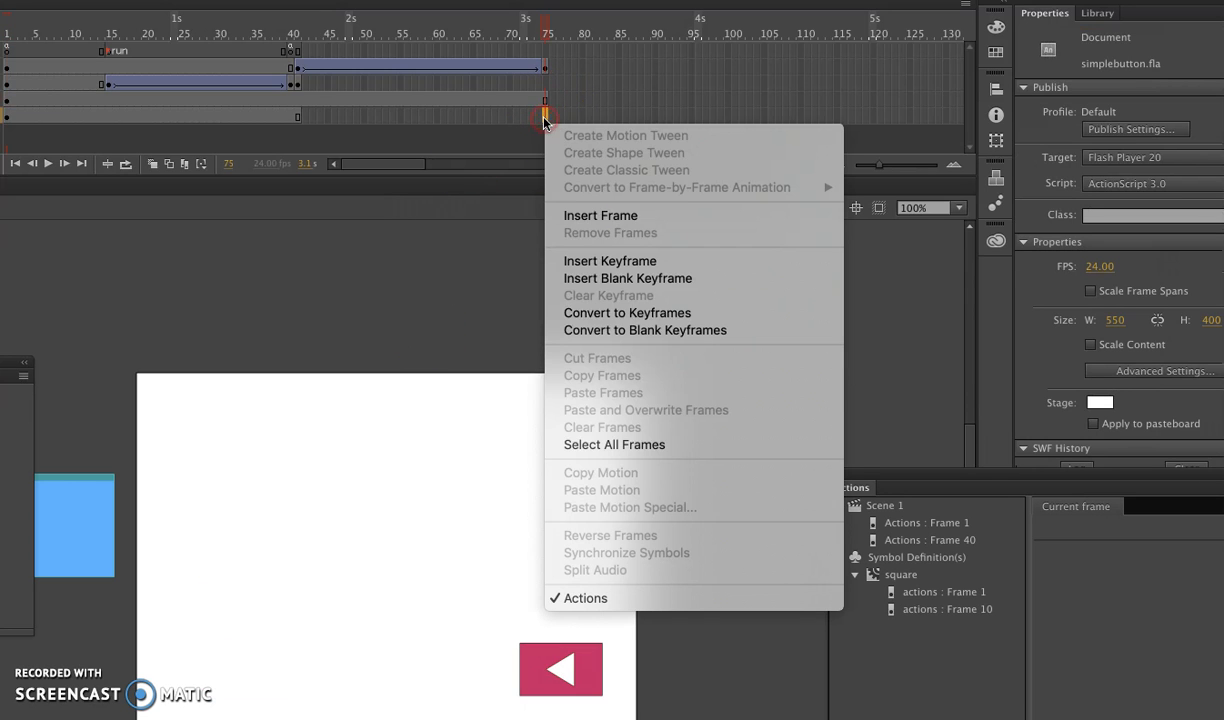
click(600, 210)
click(545, 85)
right_click(545, 84)
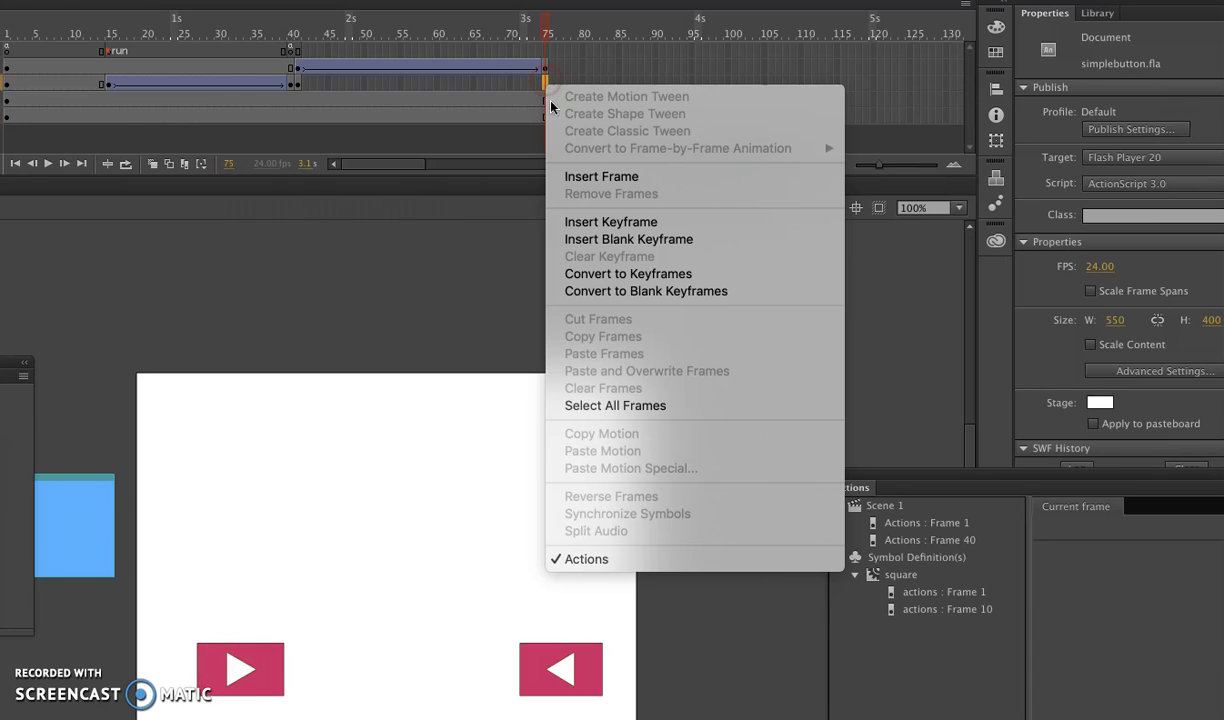
click(565, 179)
click(544, 53)
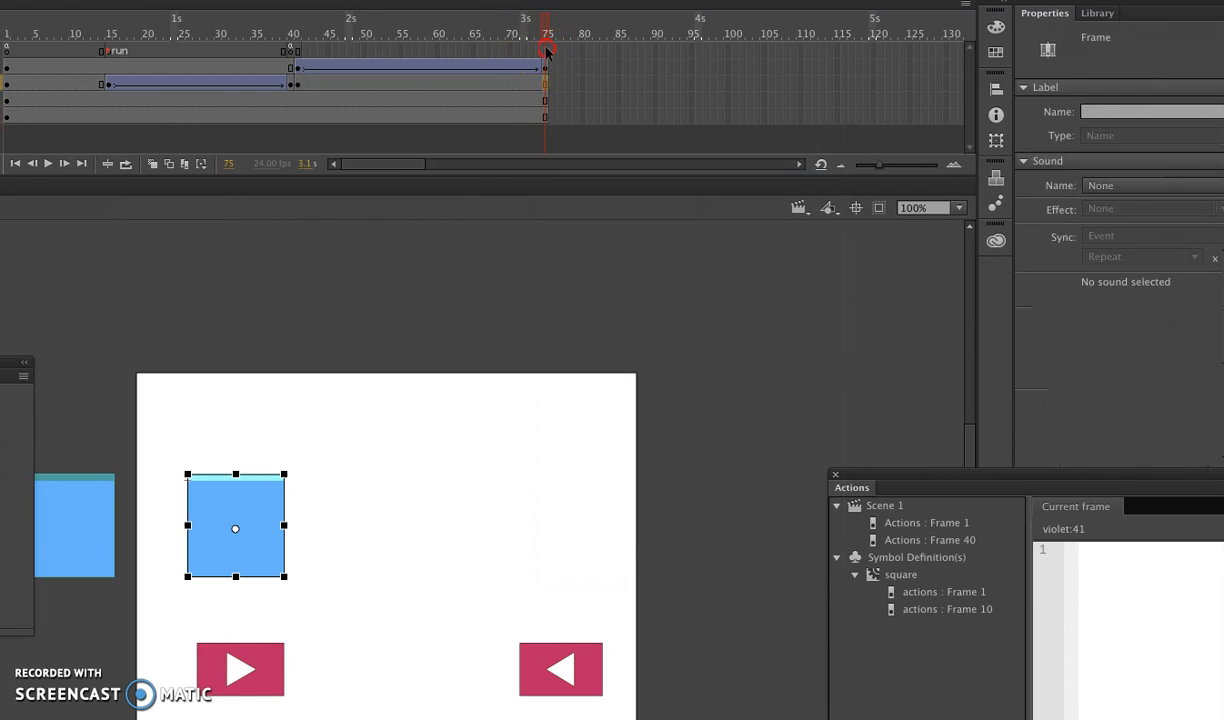
right_click(546, 53)
click(570, 147)
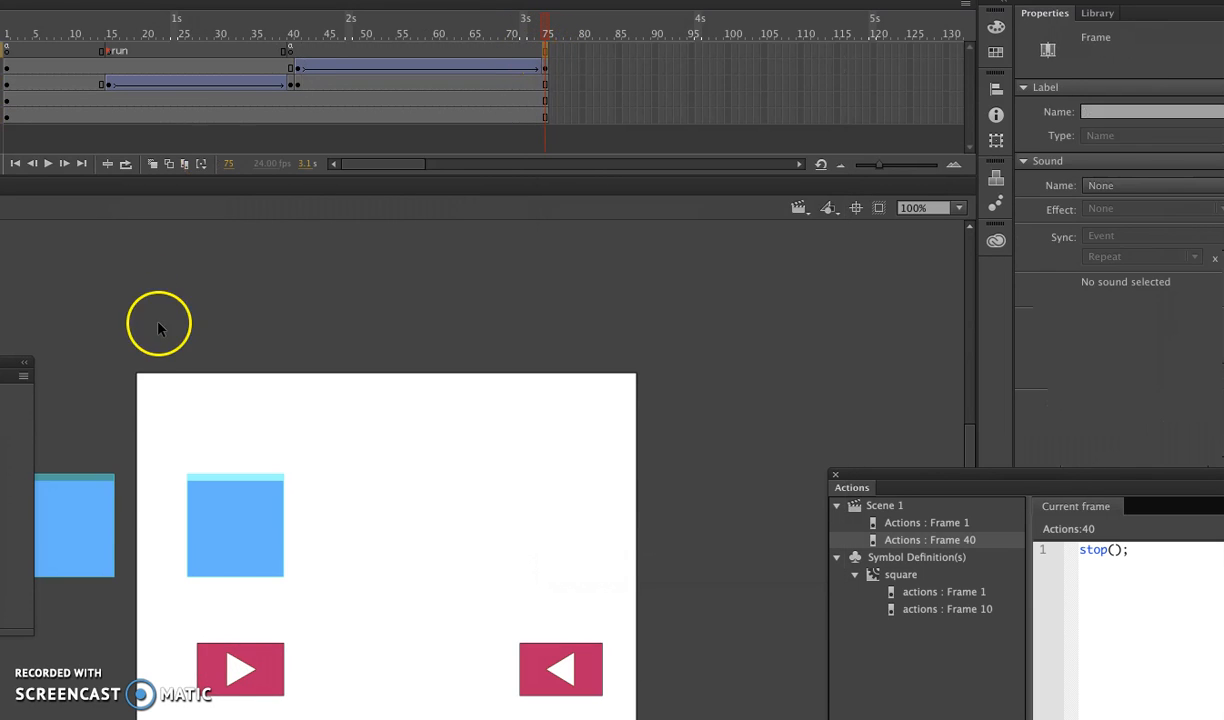
Step: Test the movie and scrub the timeline between frames 75, 1 and 41 to review both animations
key(super+Return)
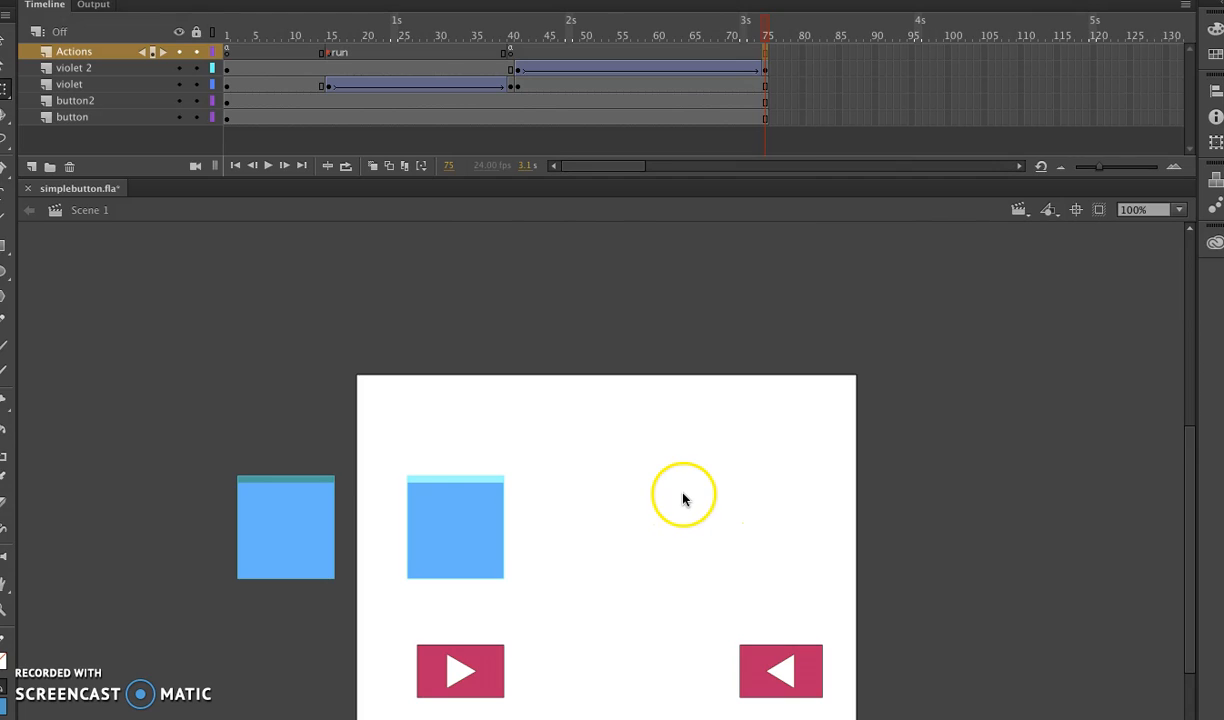
drag(765, 27, 516, 50)
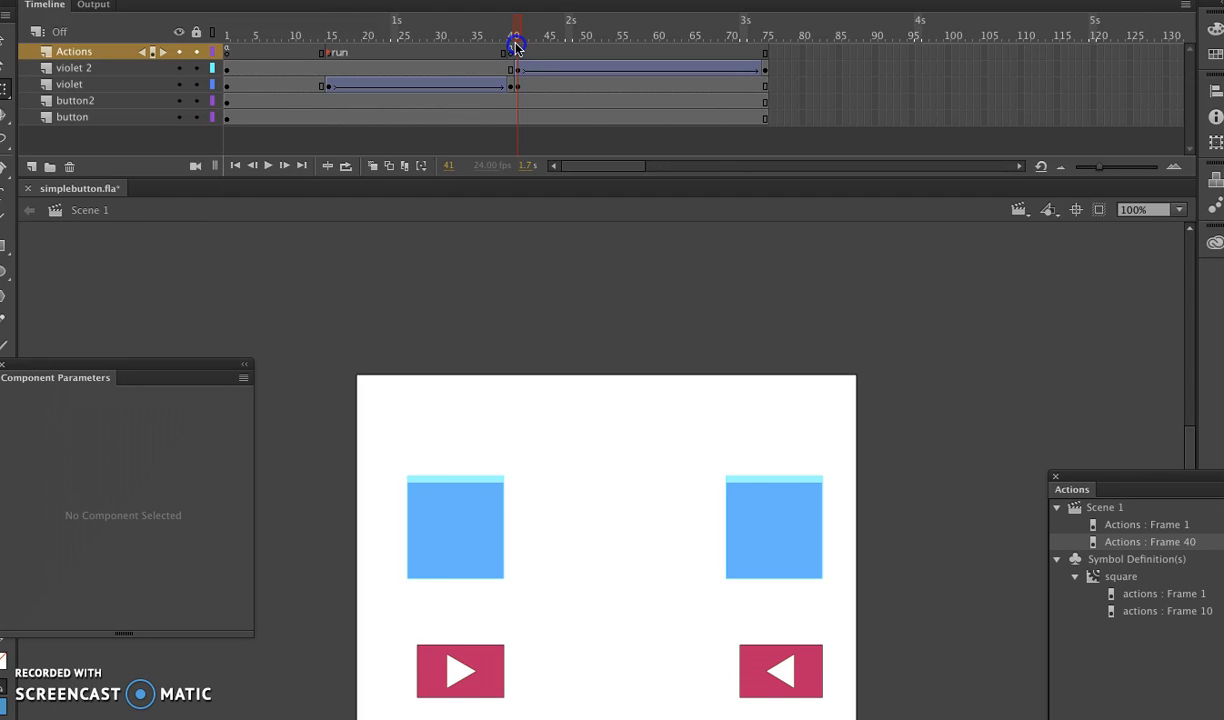
drag(518, 35, 240, 67)
drag(390, 55, 519, 61)
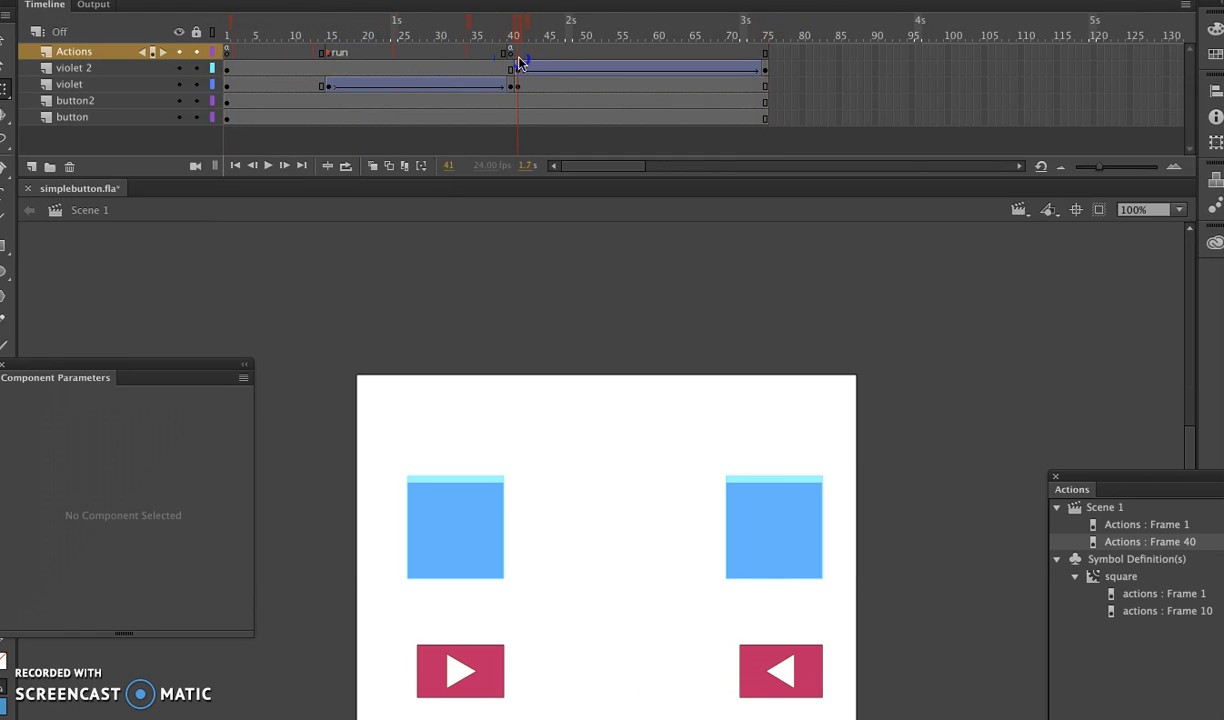
Step: In the frame 1 script of the Actions layer, duplicate the go click listener and its function at the end of the code
click(805, 669)
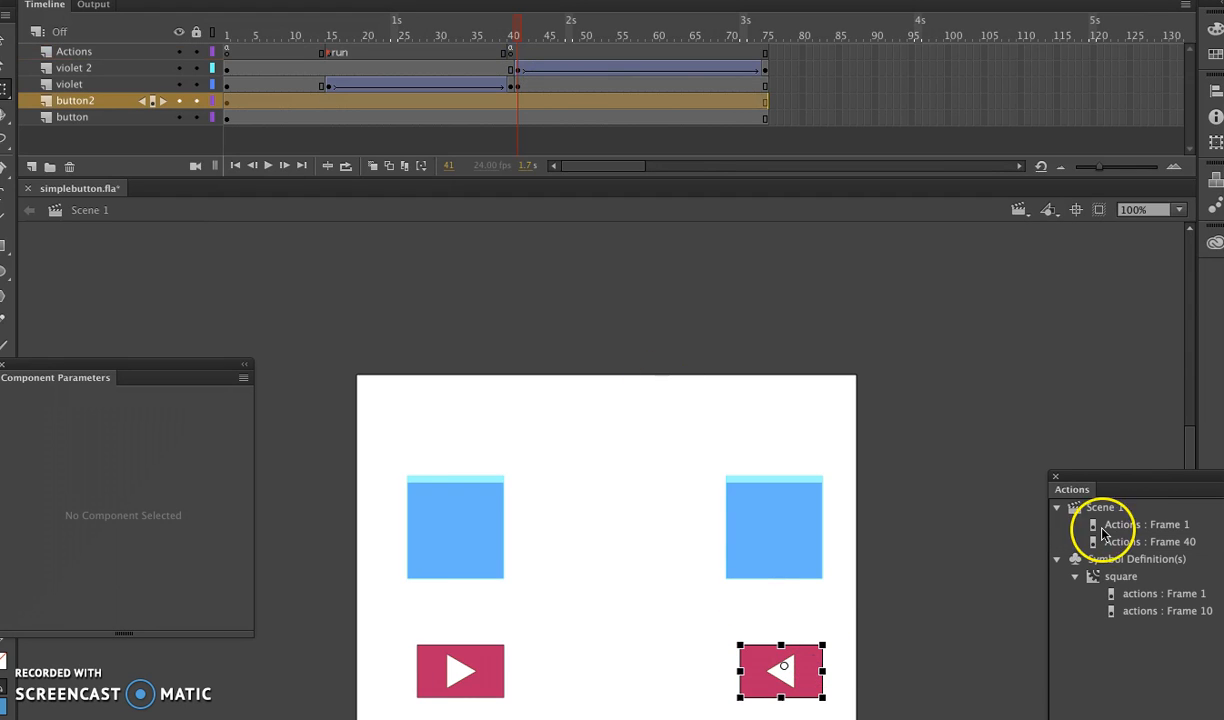
drag(1128, 466, 653, 128)
click(665, 186)
click(812, 358)
scroll(869, 423, down, 6)
scroll(960, 424, up, 3)
scroll(960, 424, down, 3)
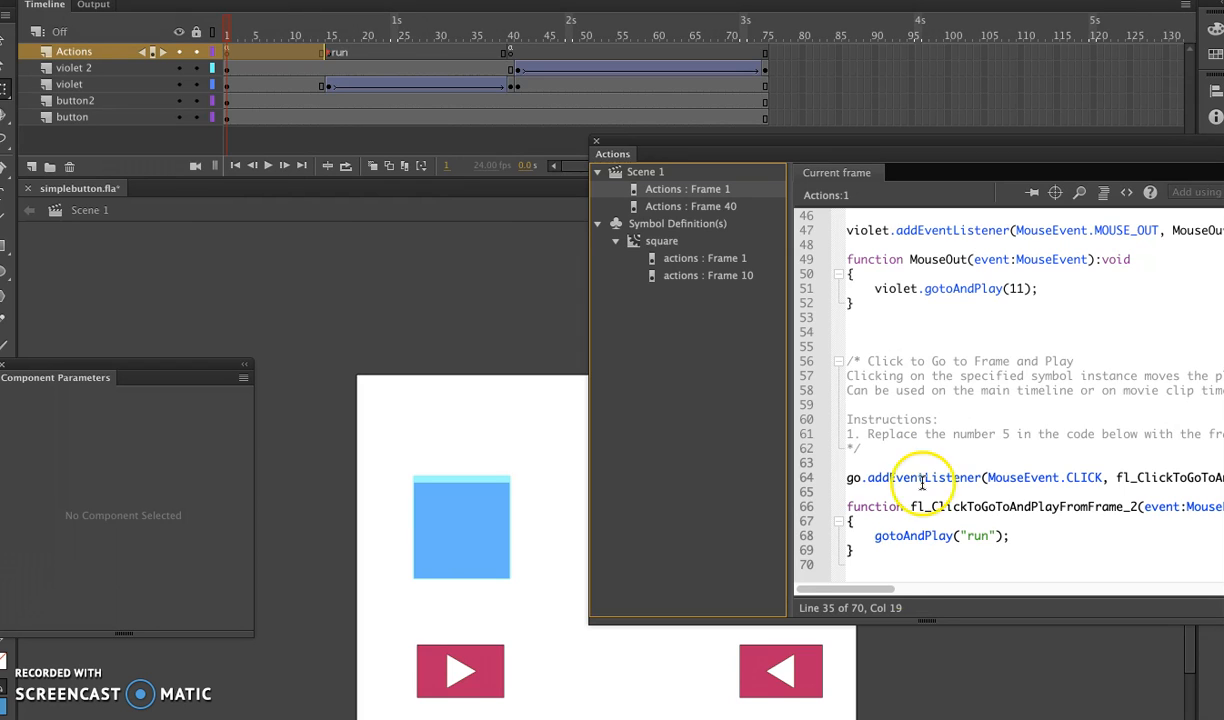
drag(856, 551, 838, 477)
key(ctrl+c)
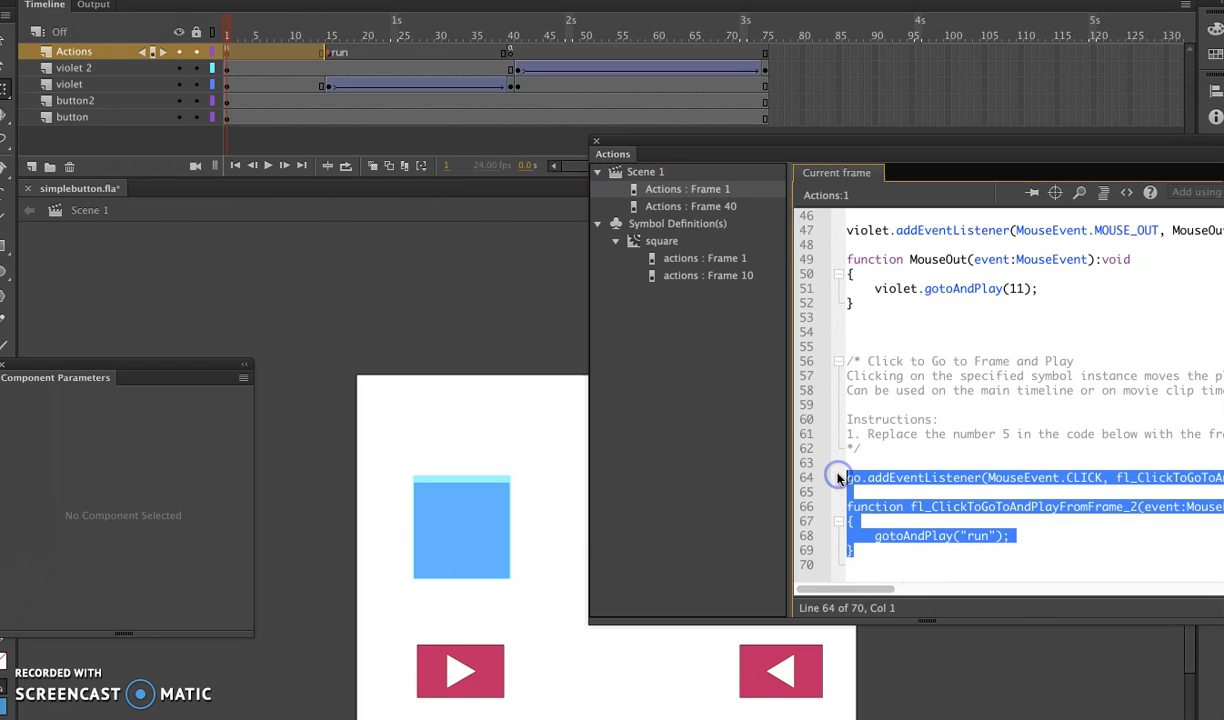
click(875, 560)
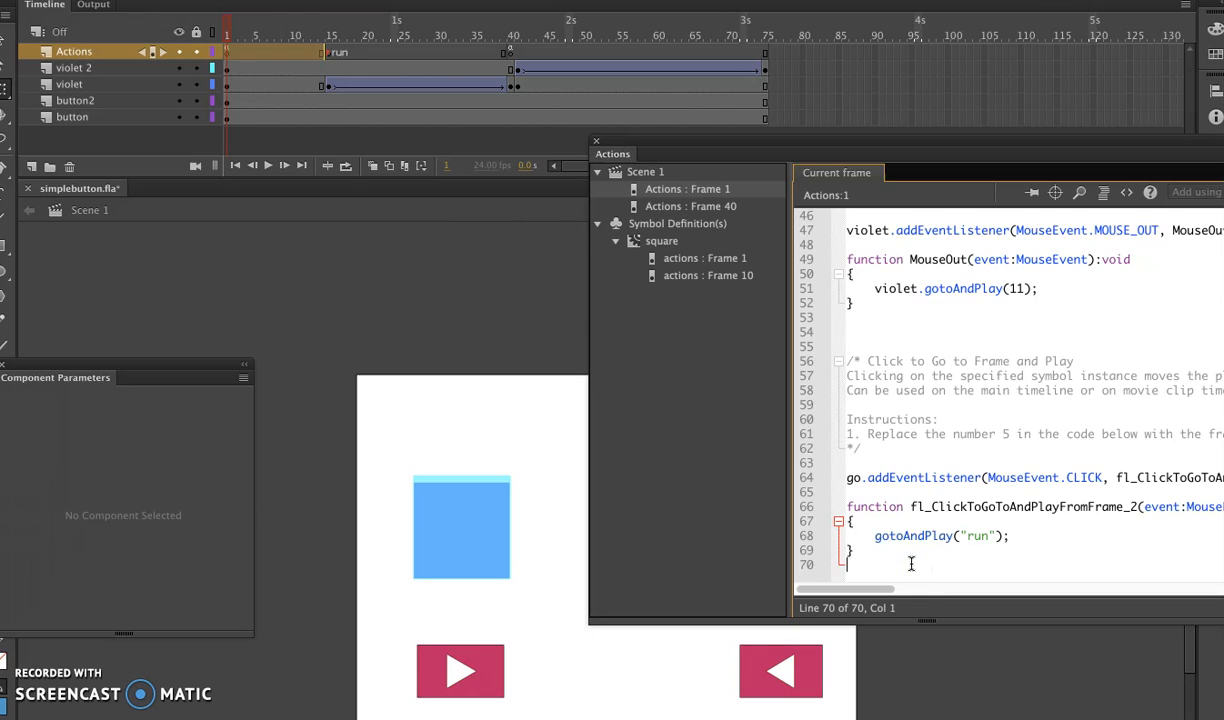
key(Return)
key(ctrl+v)
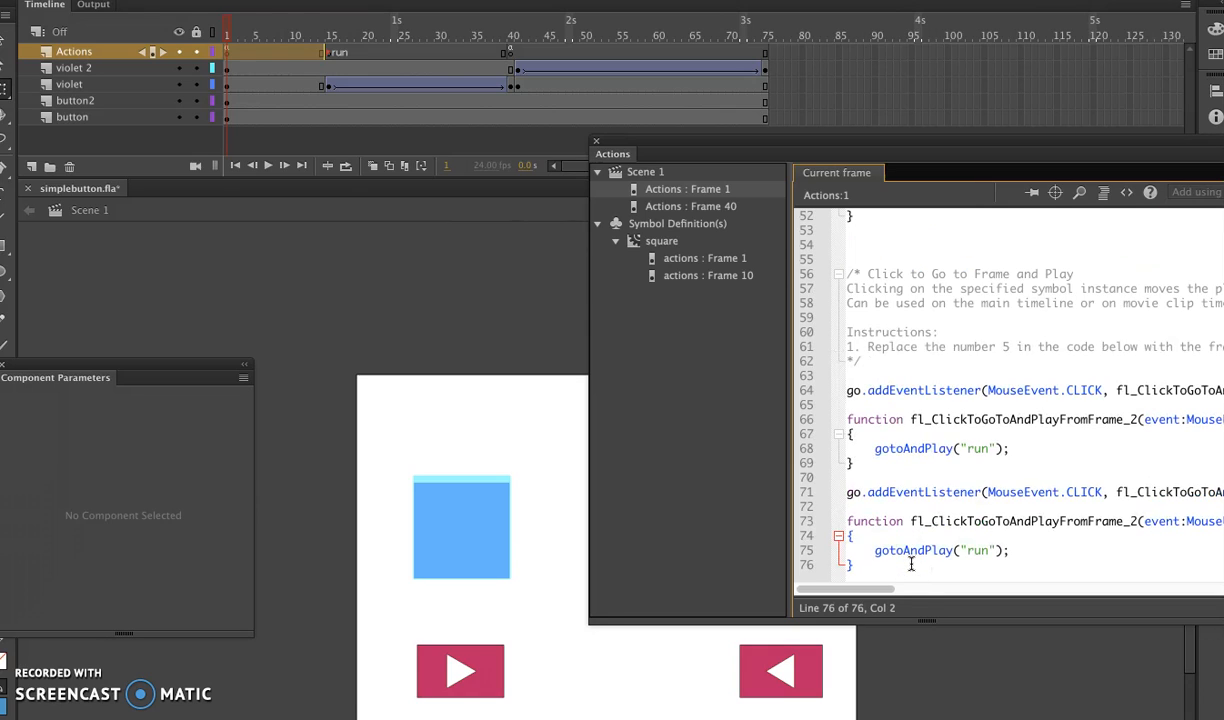
Step: In the duplicated listener line, change the instance to go2 and the handler name to goto2
click(862, 492)
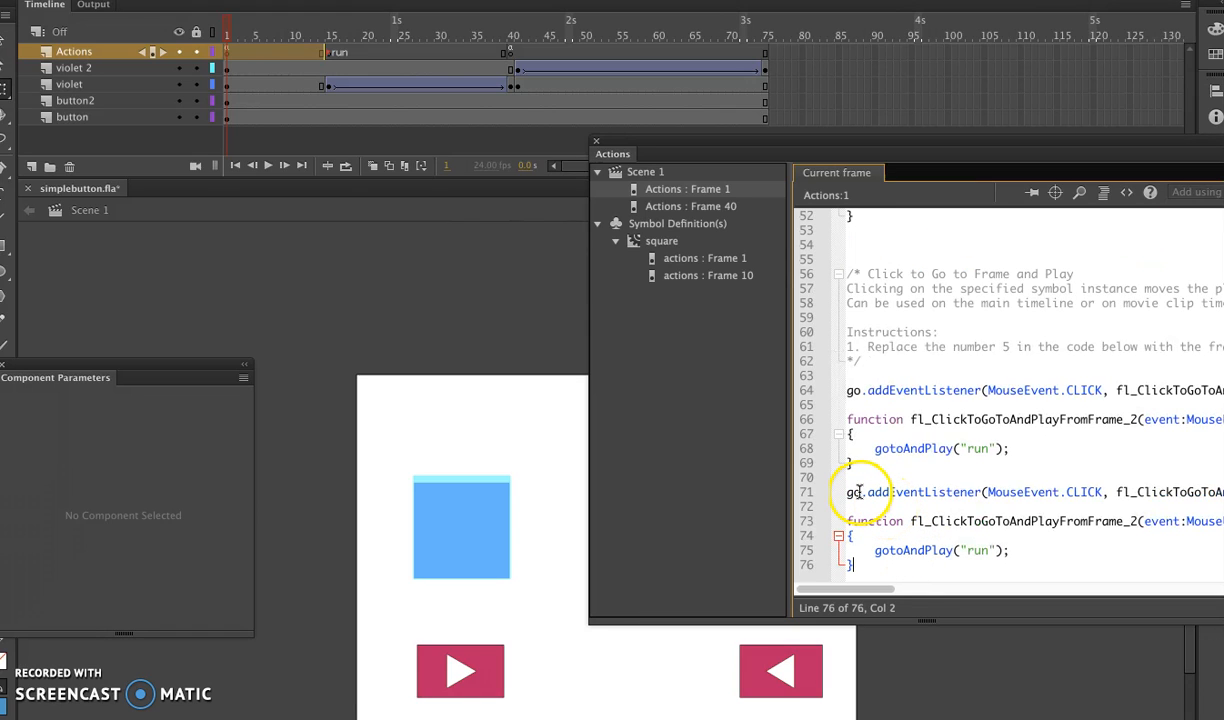
click(880, 573)
text(2)
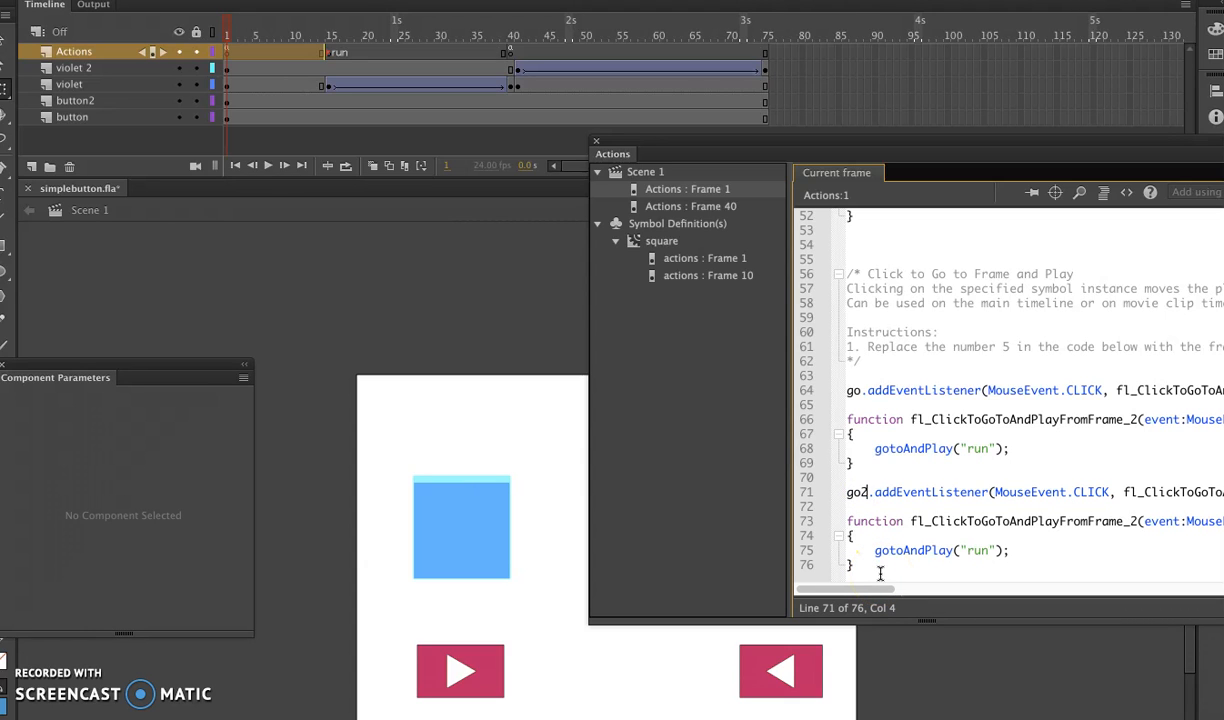
scroll(990, 513, right, 5)
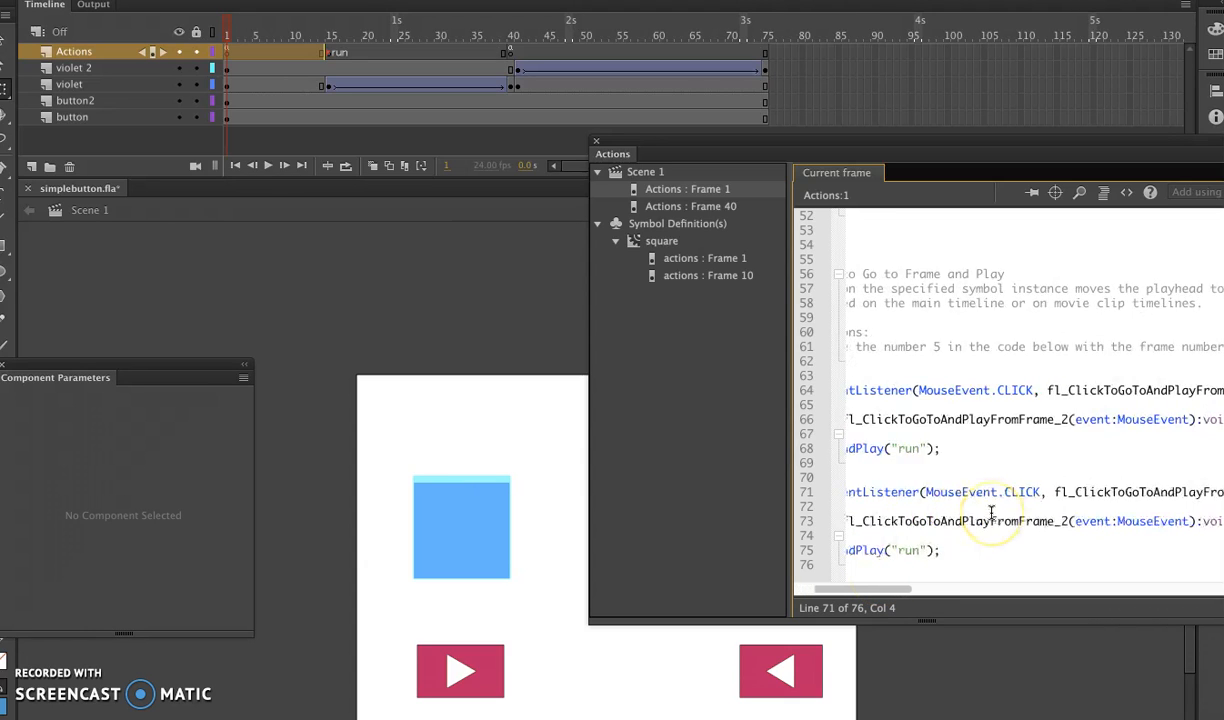
scroll(991, 513, left, 1)
scroll(991, 513, left, 2)
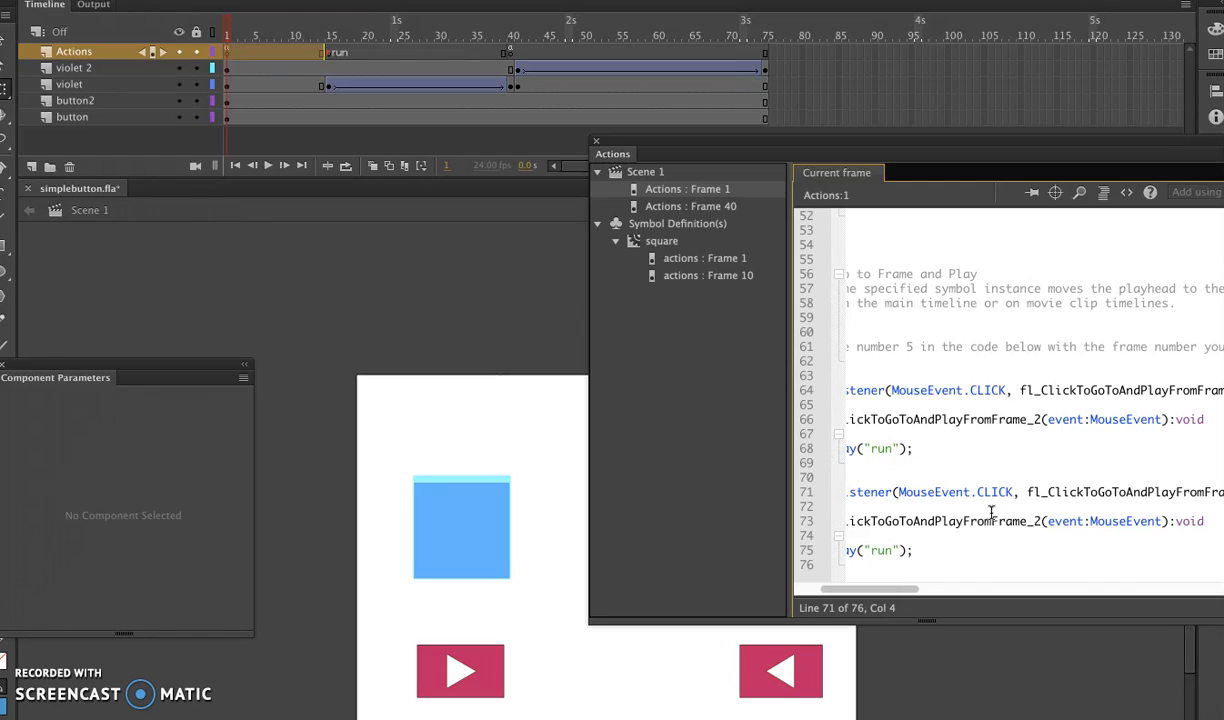
scroll(991, 513, right, 2)
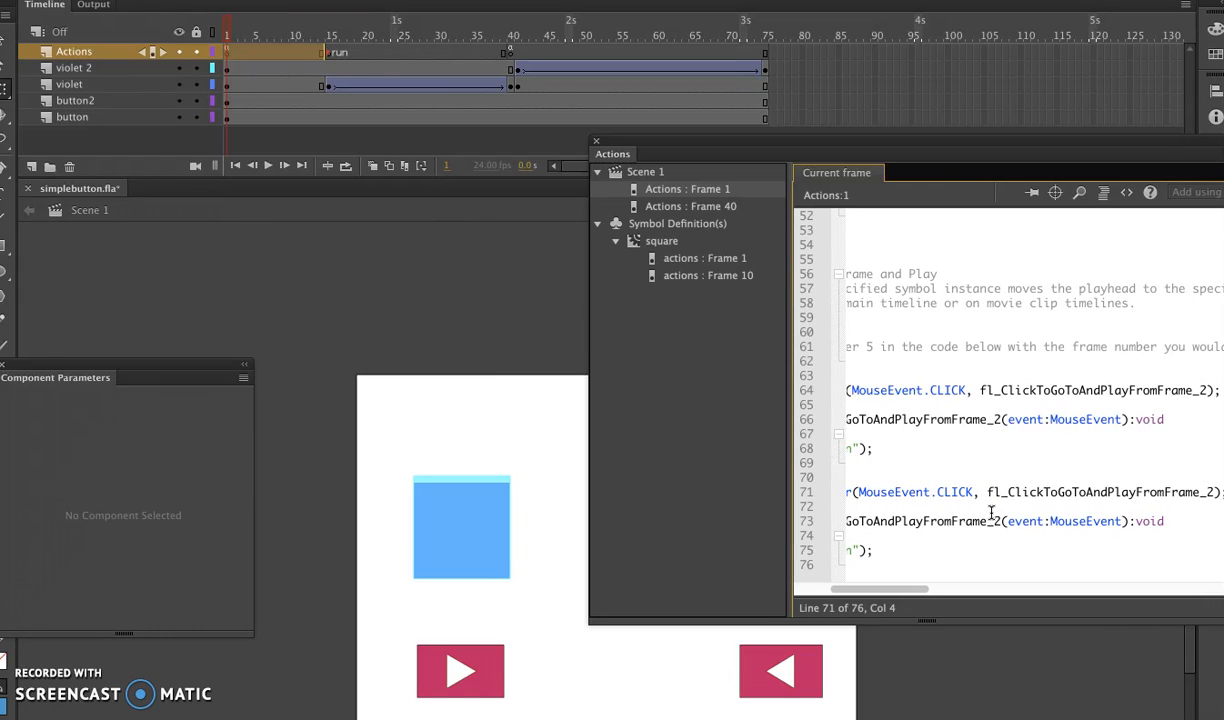
scroll(991, 513, left, 1)
scroll(991, 513, left, 1)
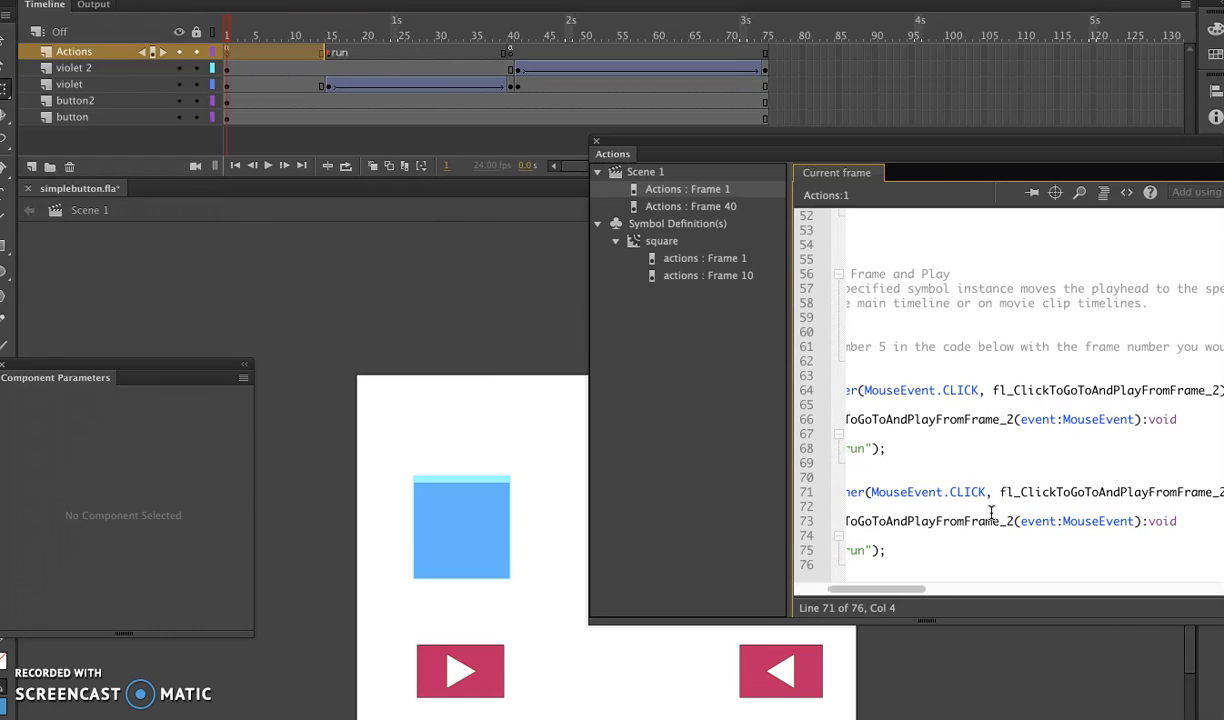
drag(1222, 492, 1120, 489)
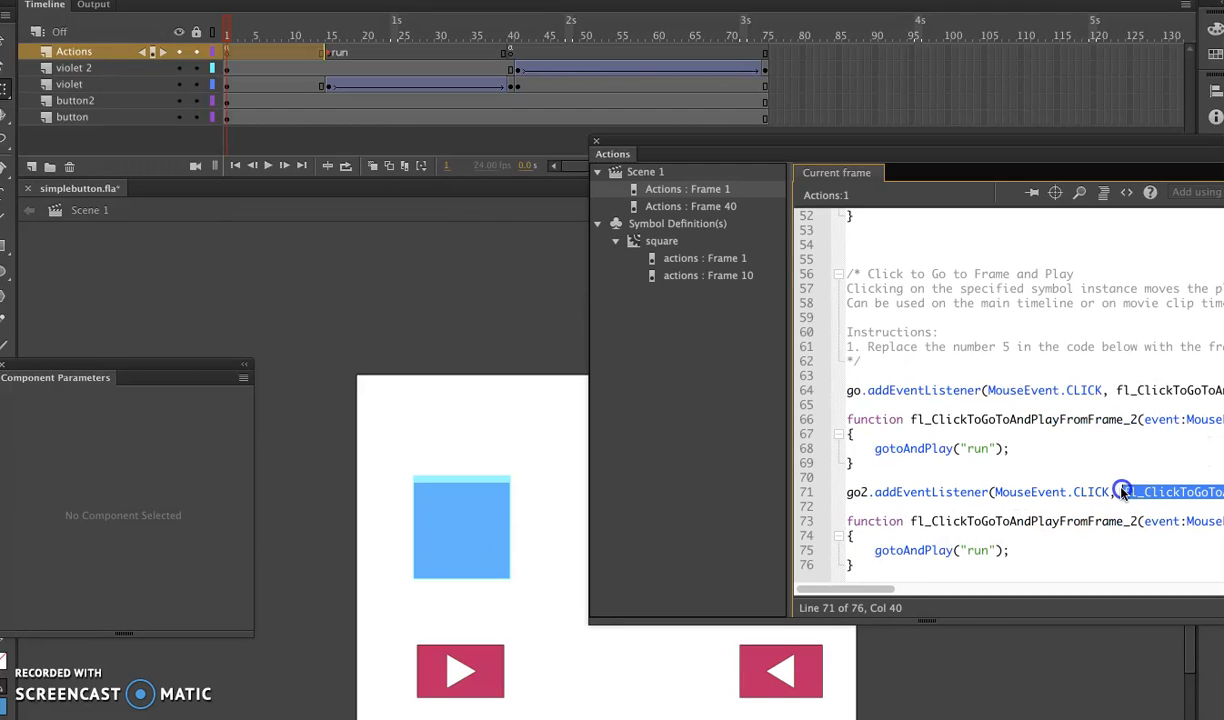
text(goto2);)
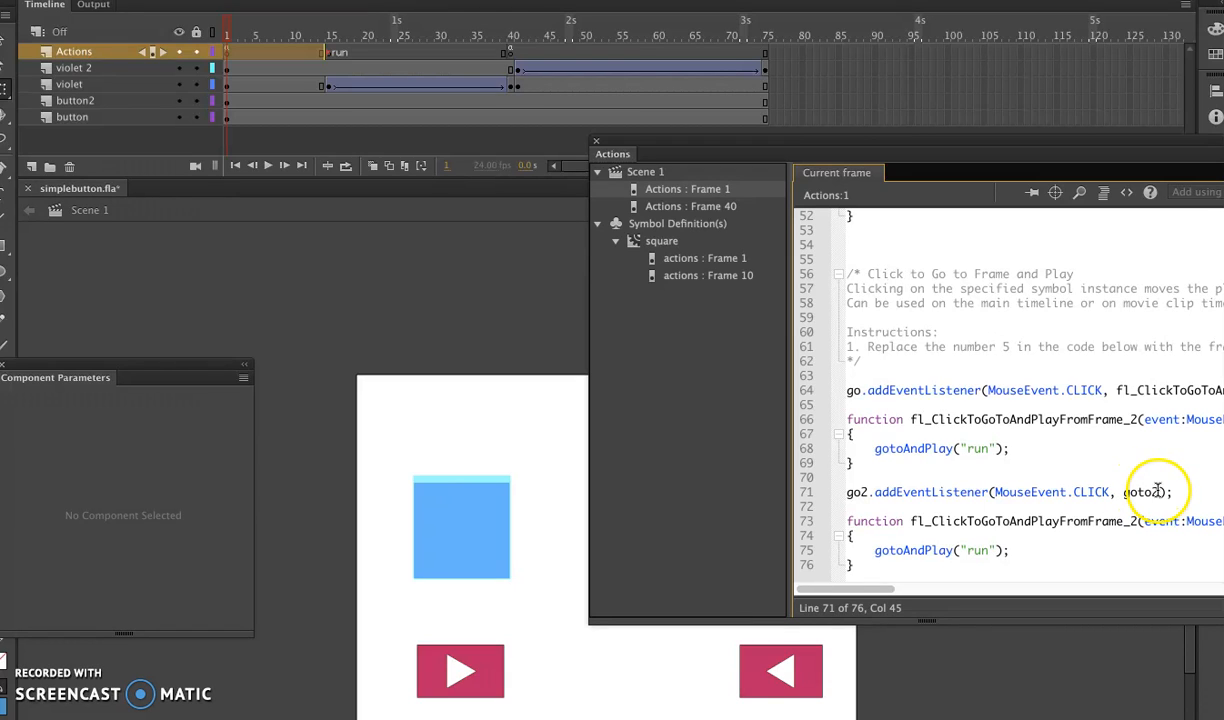
Step: Replace the duplicated function's name with goto2, matching the handler in the go2 listener
click(1138, 520)
click(1169, 391)
click(1144, 481)
click(1164, 391)
drag(1136, 520, 916, 528)
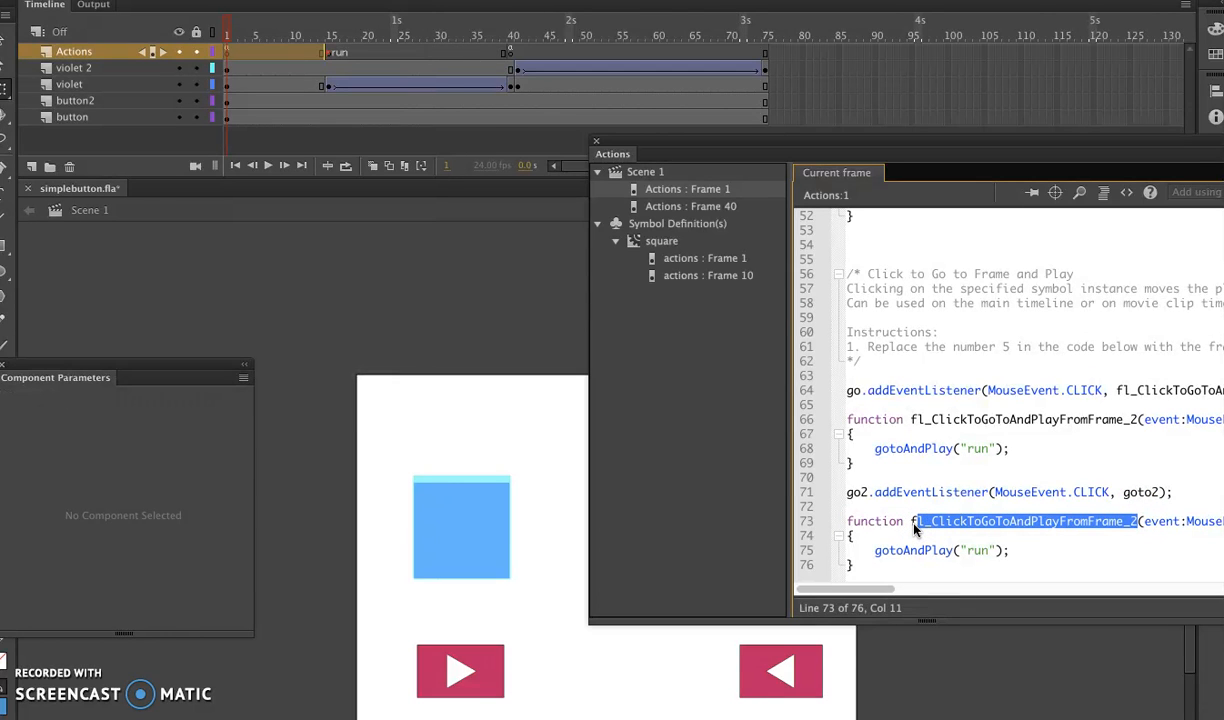
text(goto2(event:MouseEvent):void)
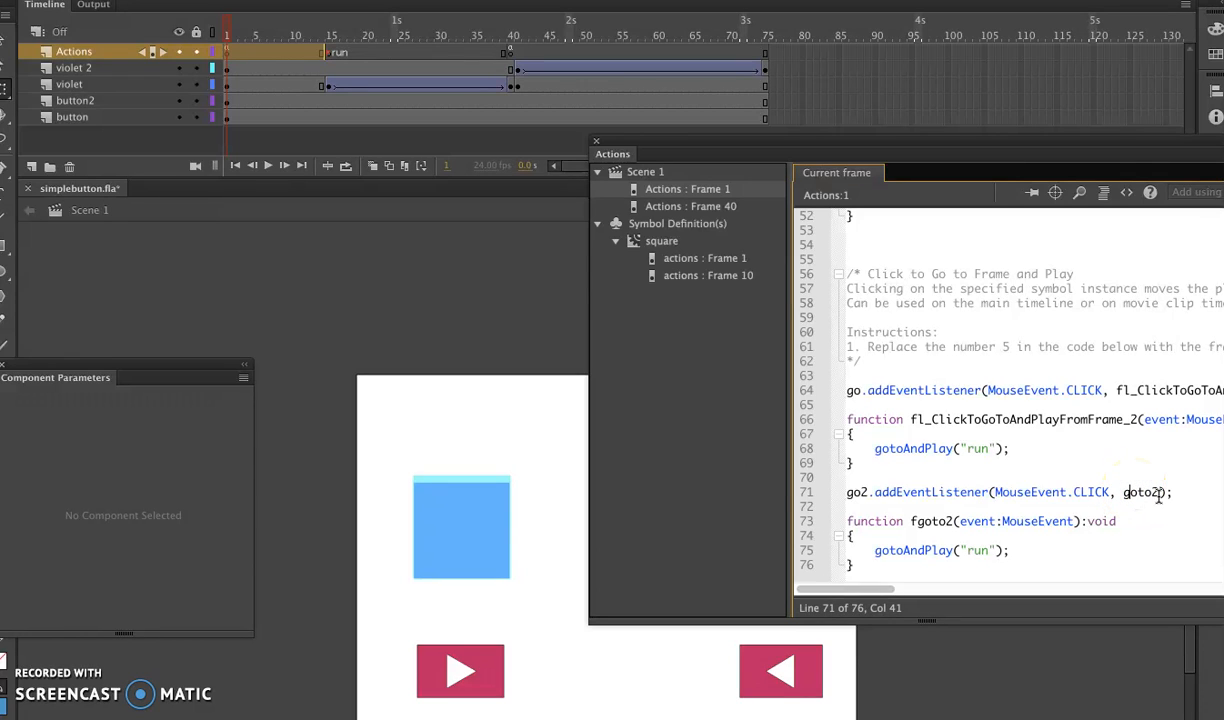
click(888, 551)
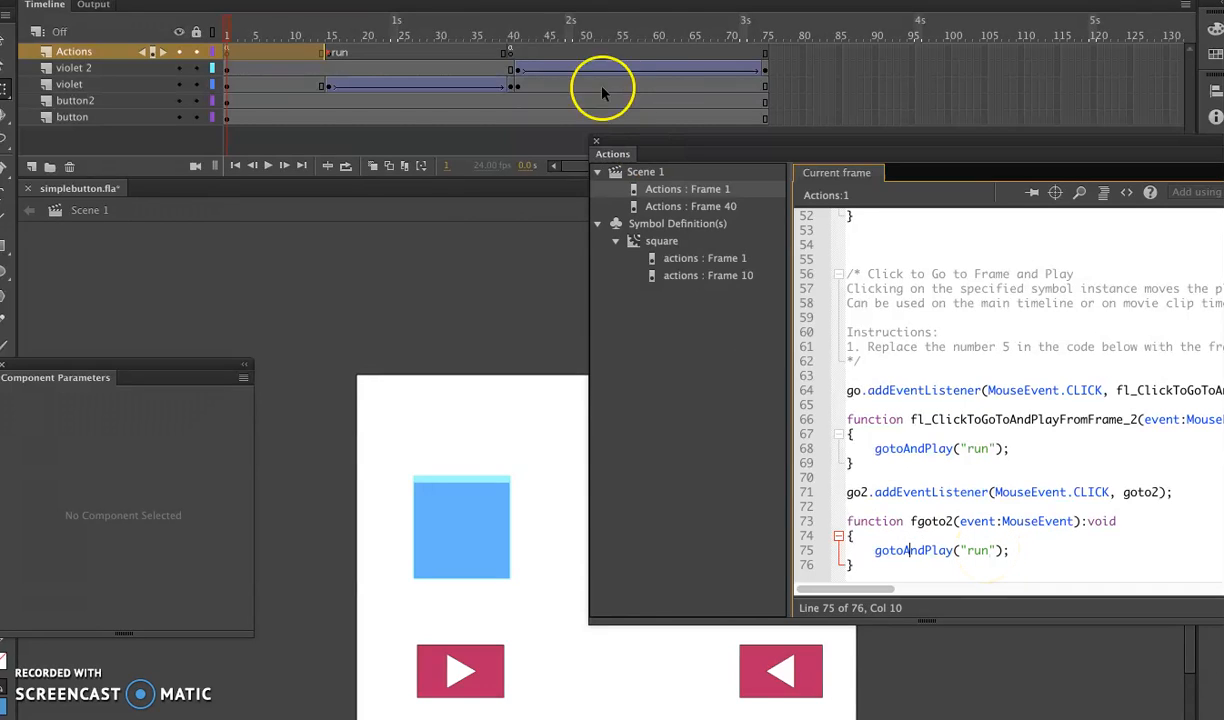
Step: Insert a keyframe at frame 41 of the Actions layer and label it run2
click(517, 53)
right_click(518, 53)
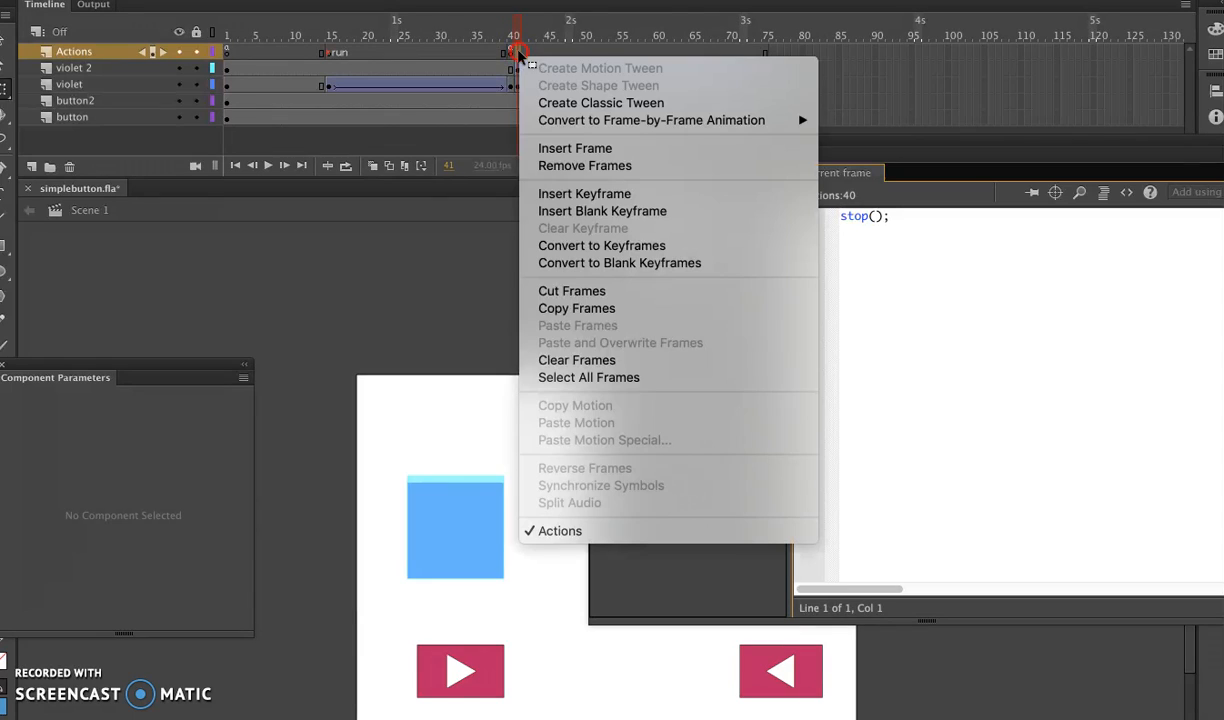
click(557, 194)
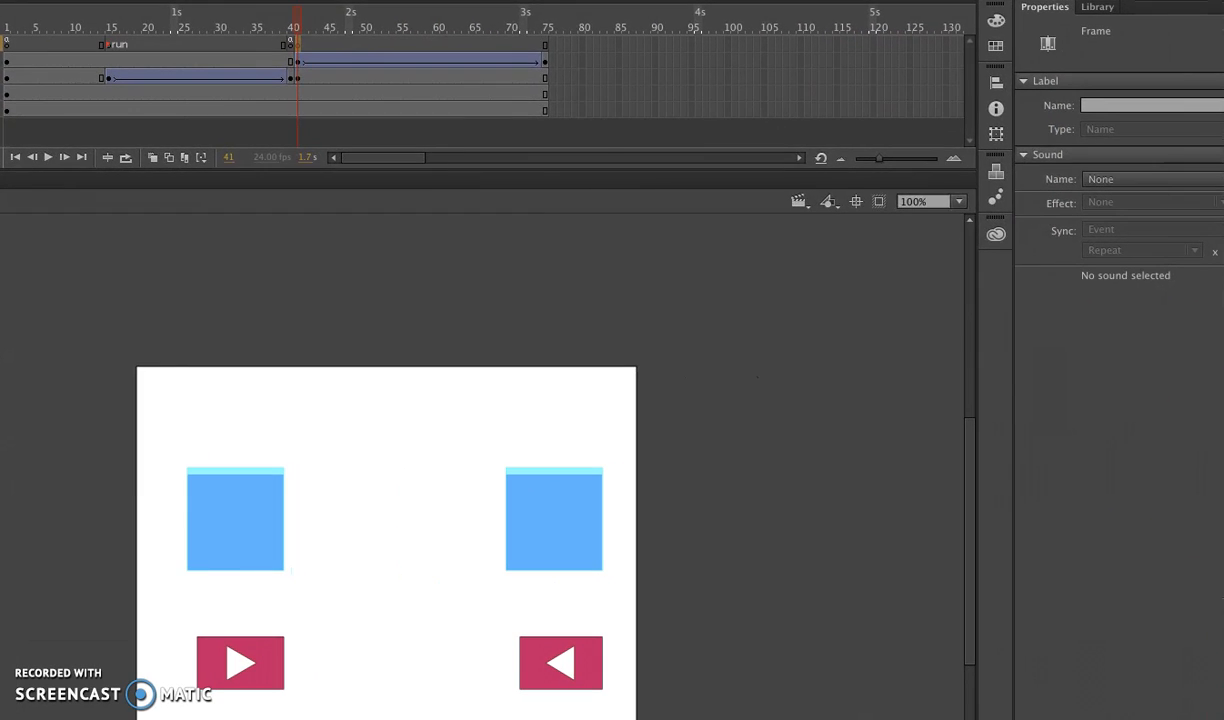
click(1104, 106)
text(run2)
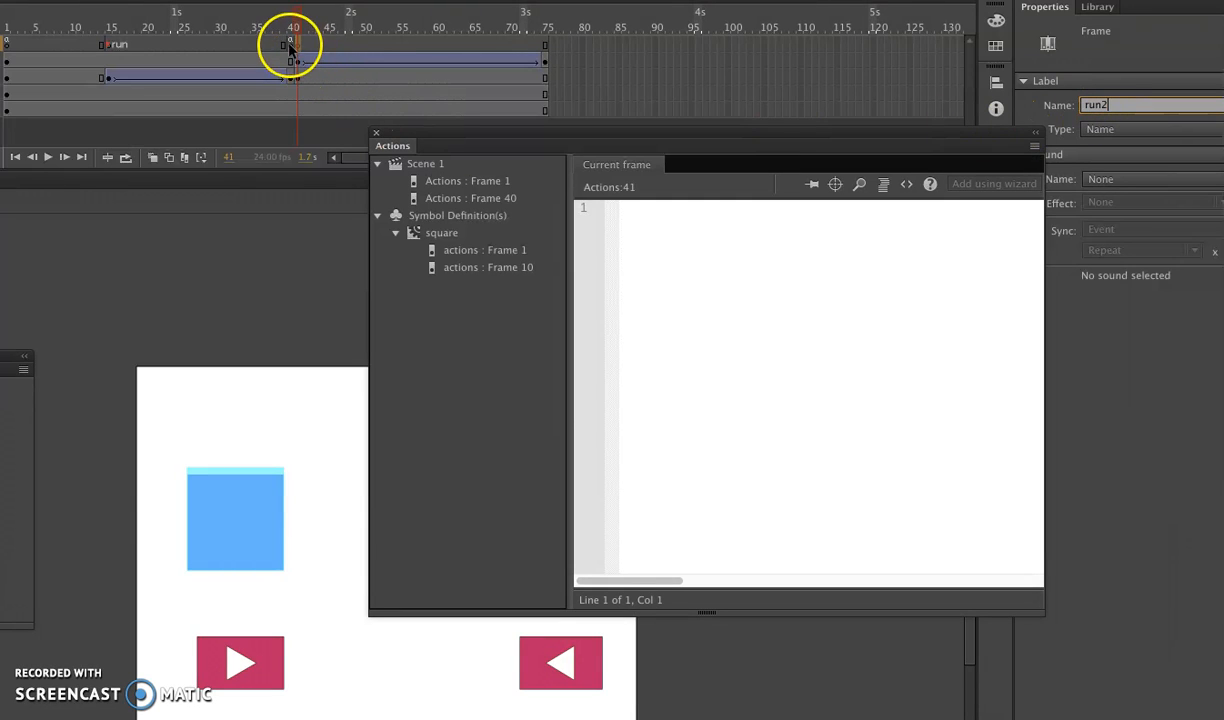
Step: In the frame 1 script, set the second gotoAndPlay target to "run2" and remove the stray f from the goto2 function name
click(474, 187)
click(484, 177)
click(475, 131)
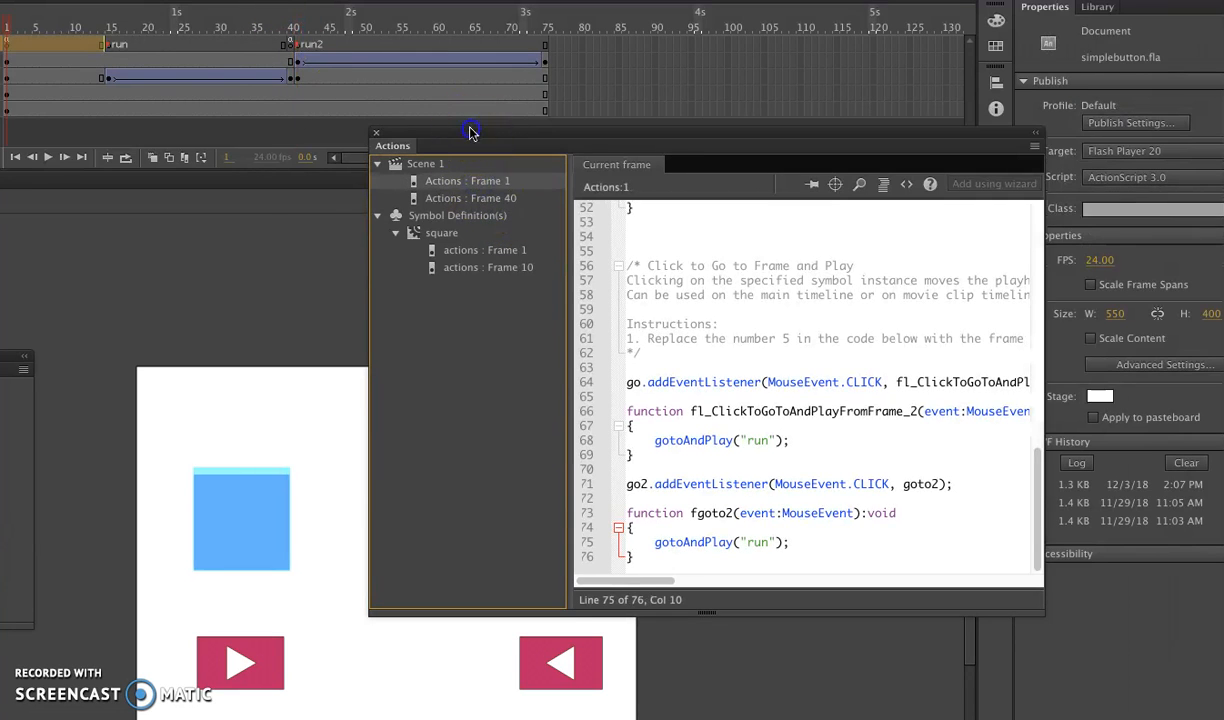
drag(472, 131, 271, 136)
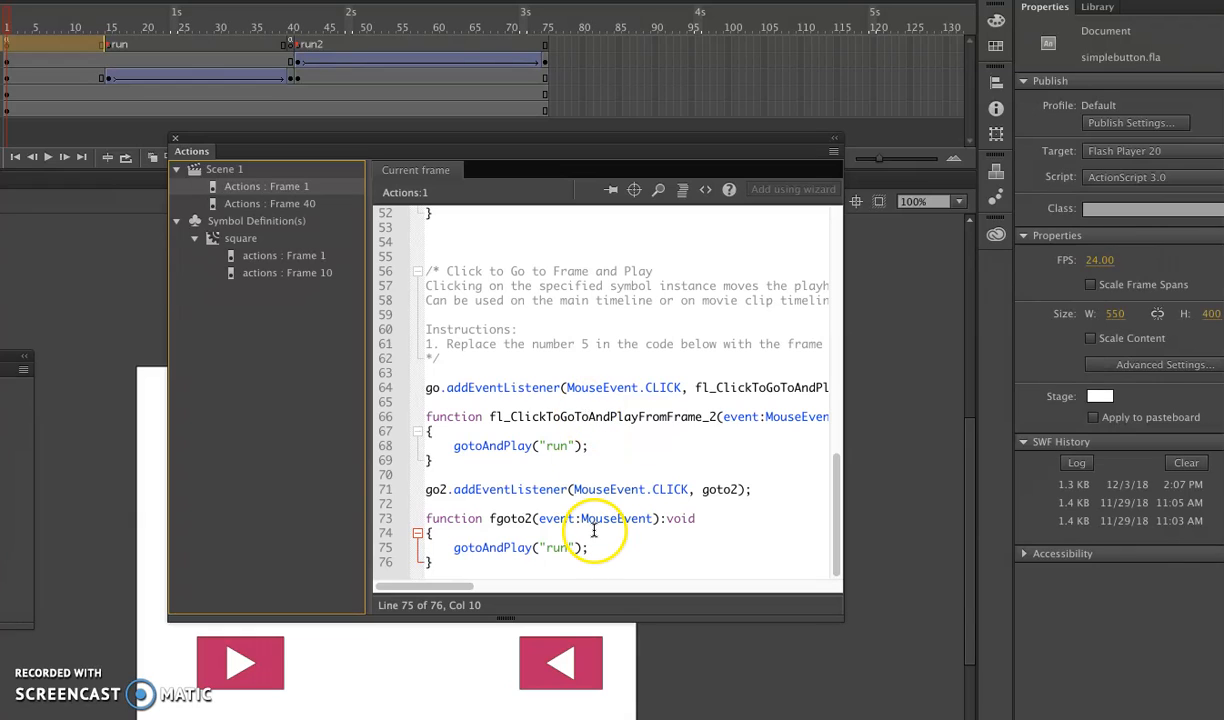
click(566, 549)
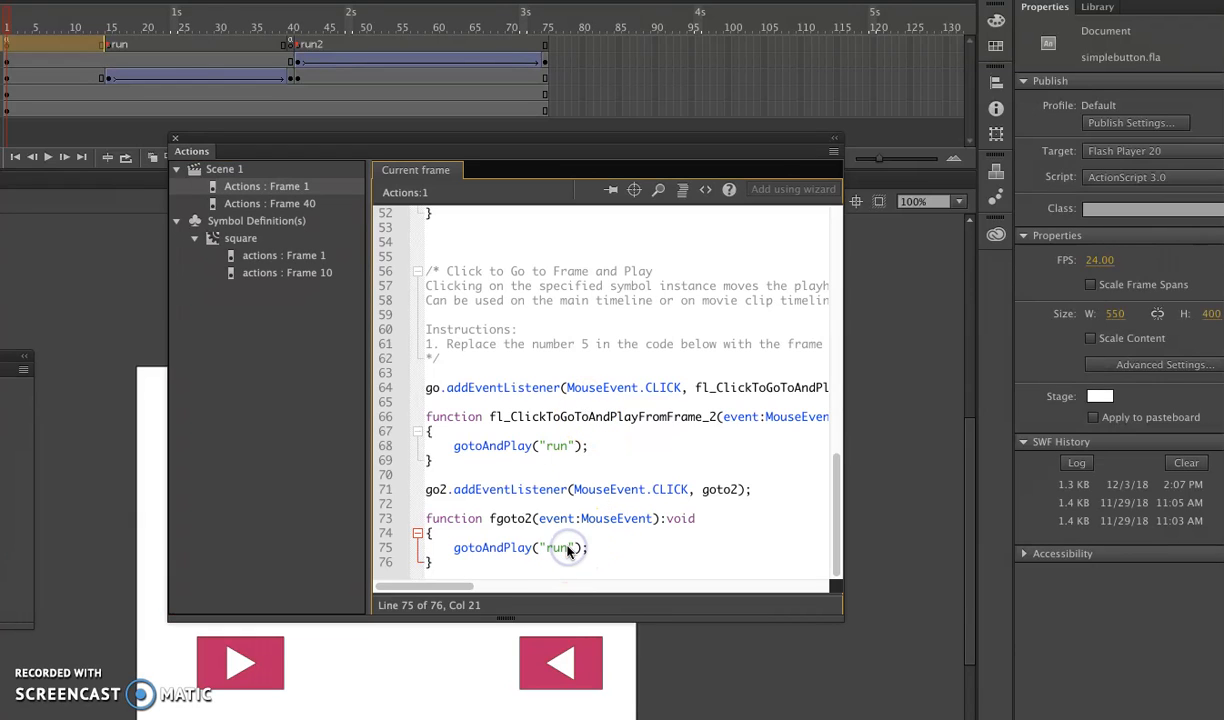
text(2)
key(BackSpace)
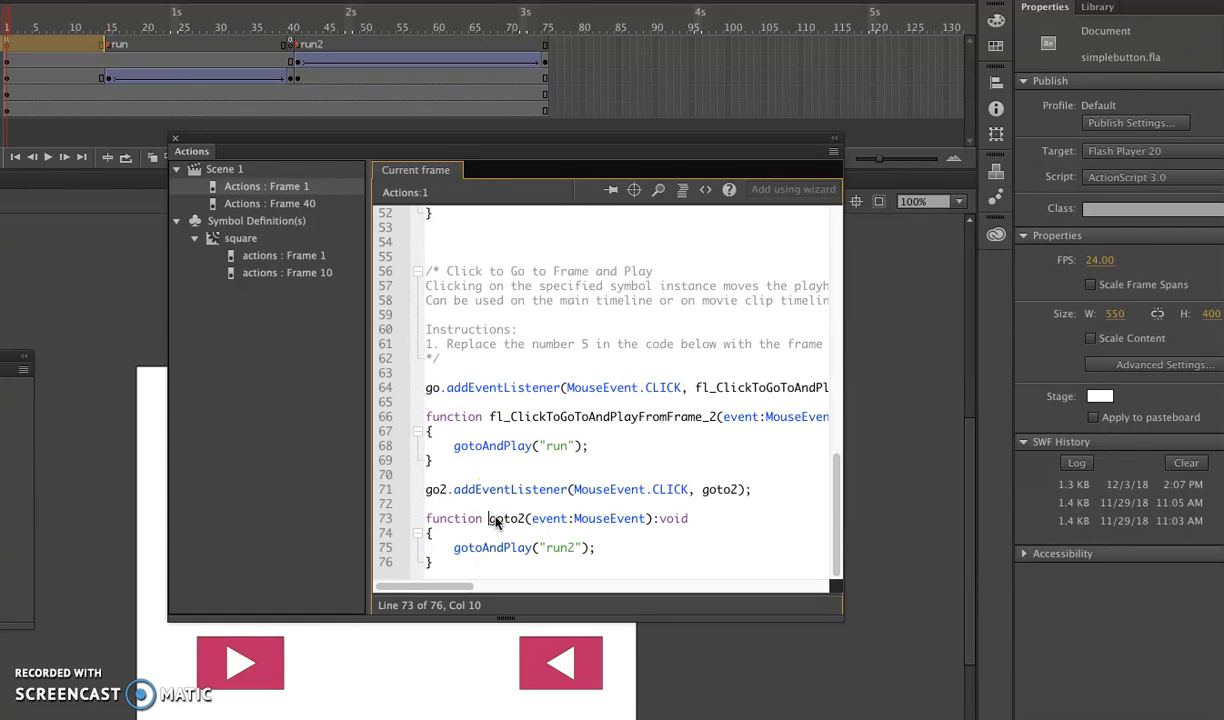
click(517, 522)
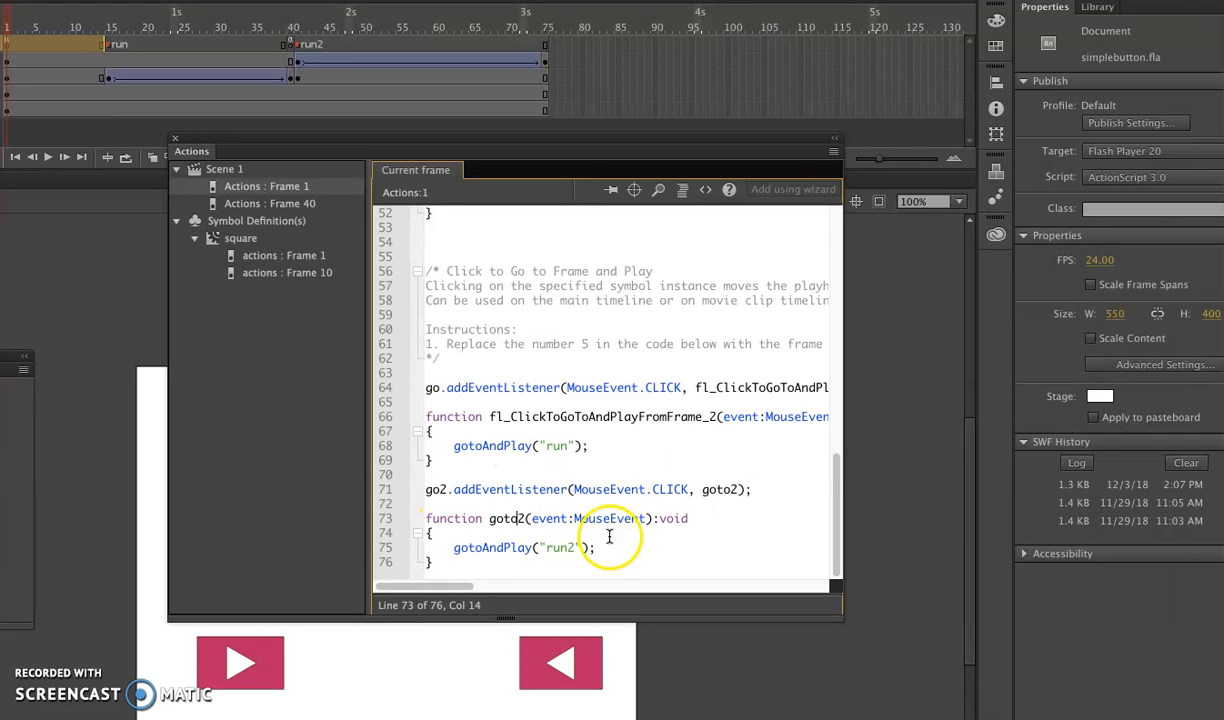
click(446, 490)
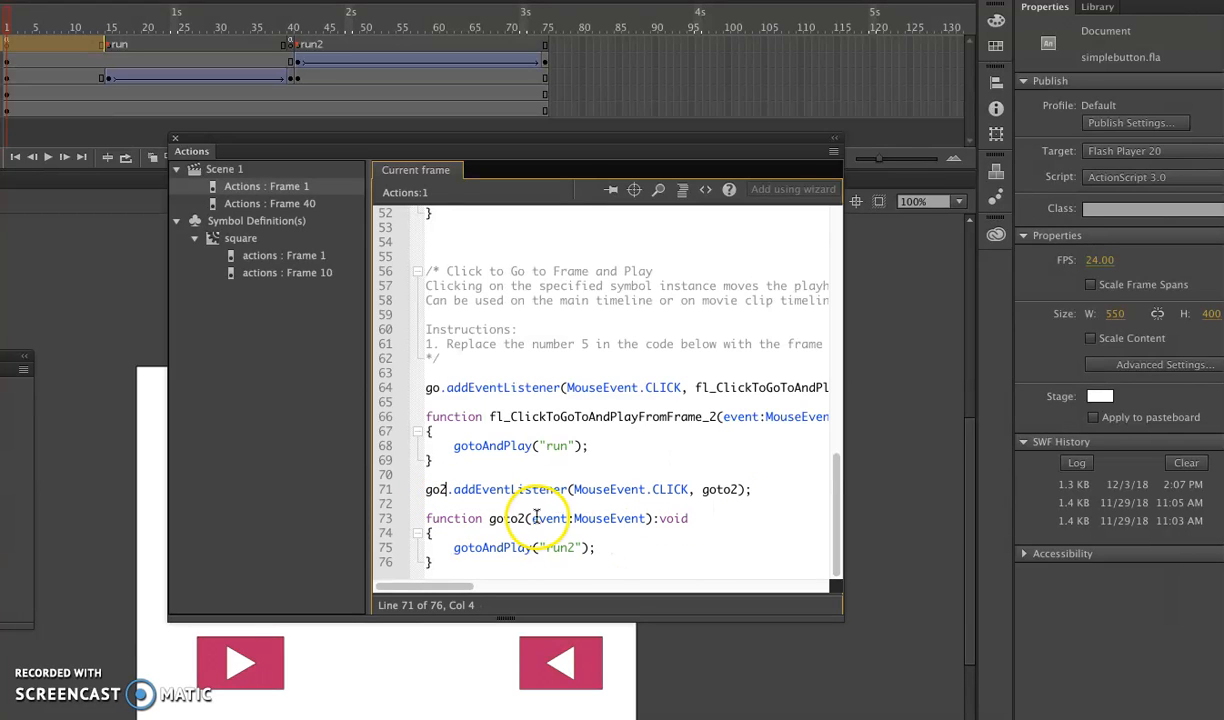
Step: In the click function under the second violet comment, set the gotoAndPlay target to "run2"
click(702, 490)
scroll(706, 497, up, 12)
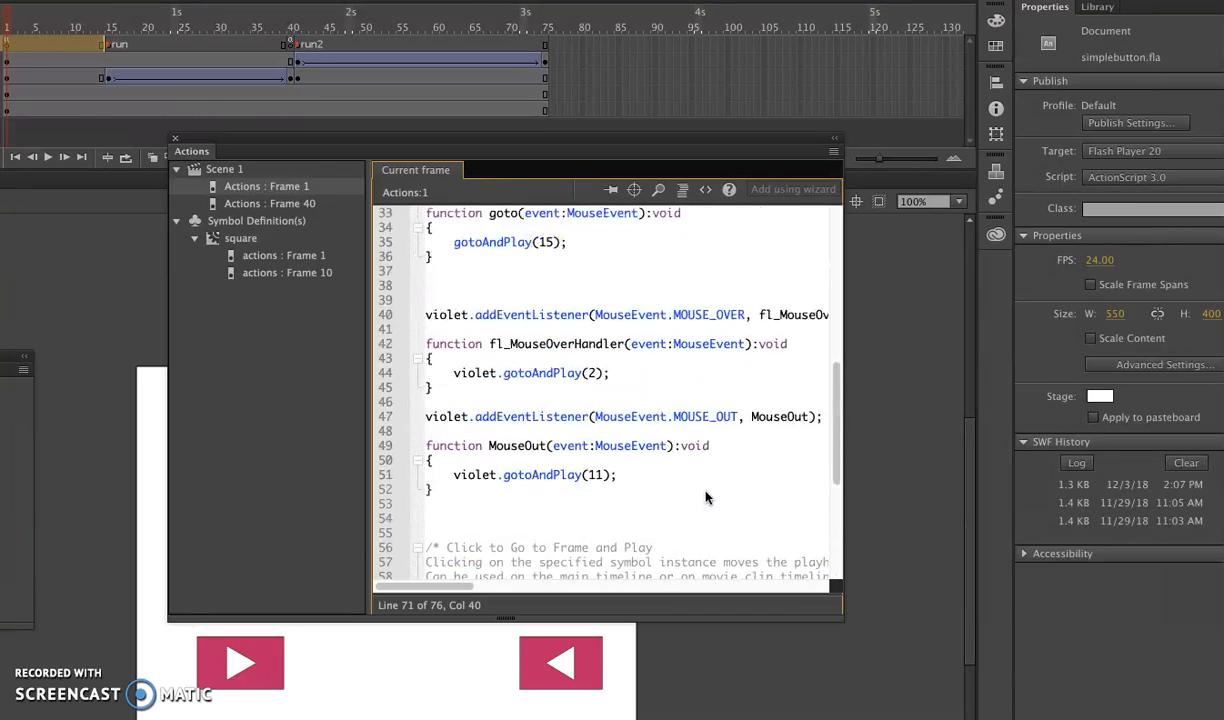
scroll(706, 497, down, 2)
scroll(706, 497, up, 1)
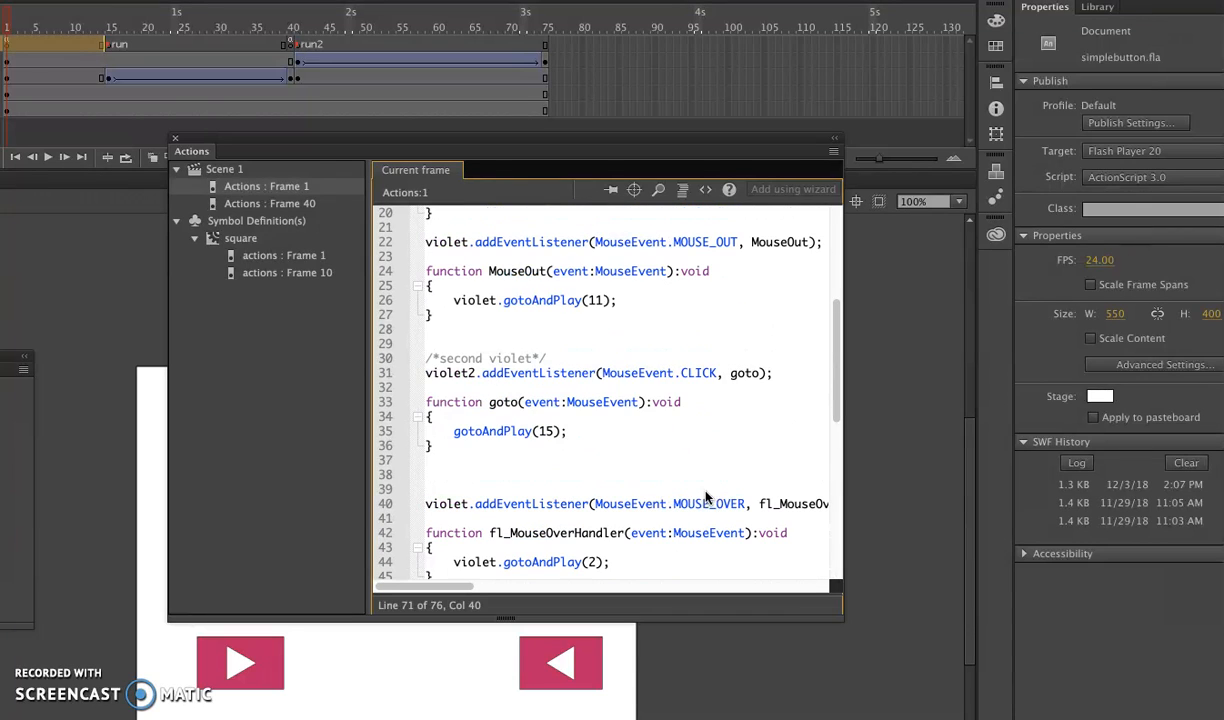
click(536, 359)
click(746, 373)
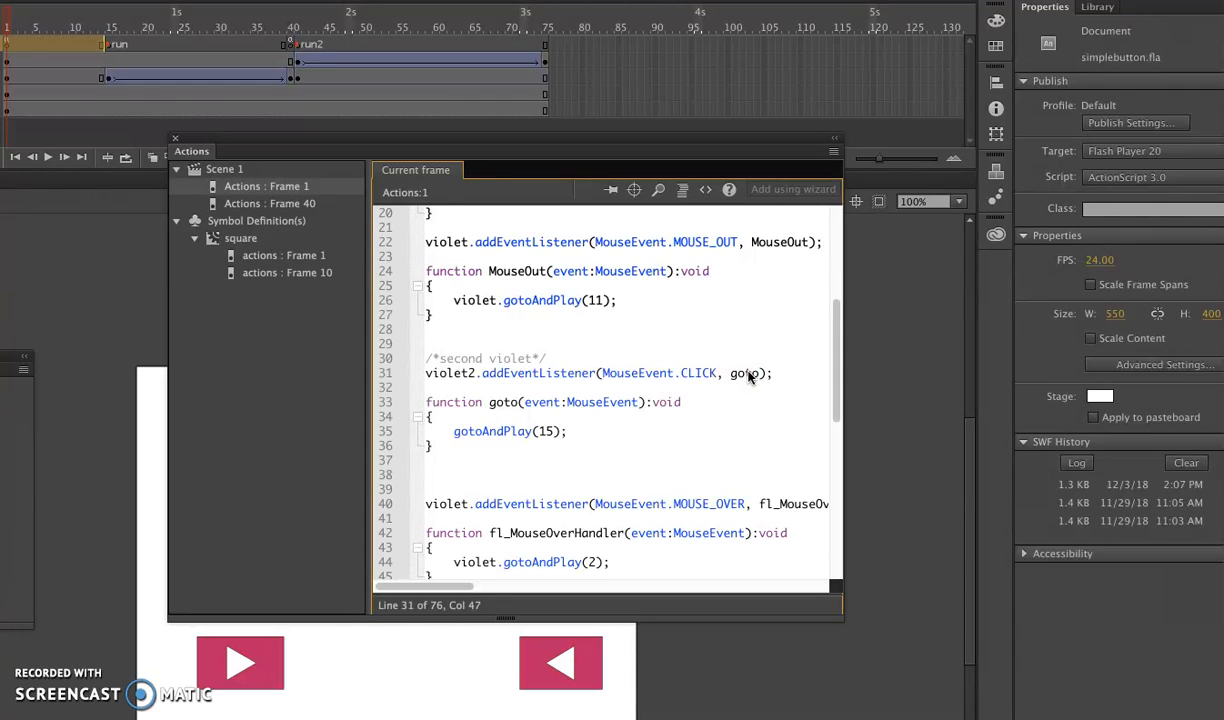
double_click(543, 431)
Step: Rename the violet2 click handler to goto3 in both its listener and its function declaration
click(757, 373)
click(760, 373)
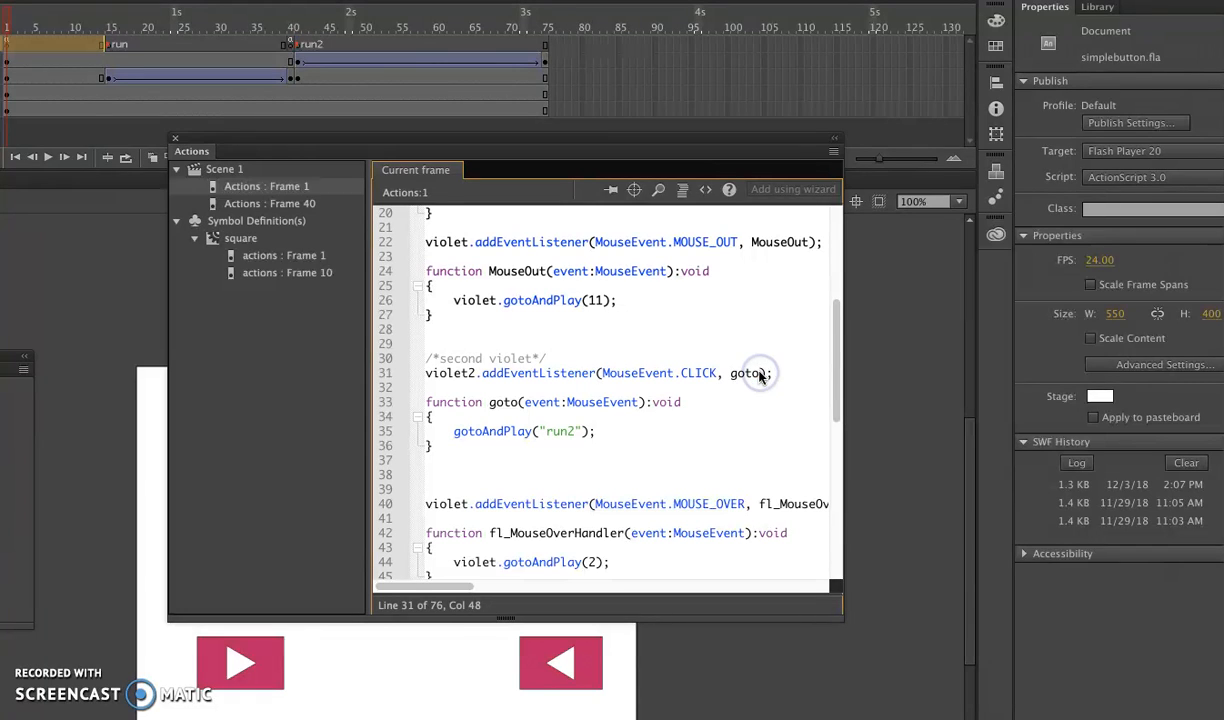
click(514, 402)
text(3)
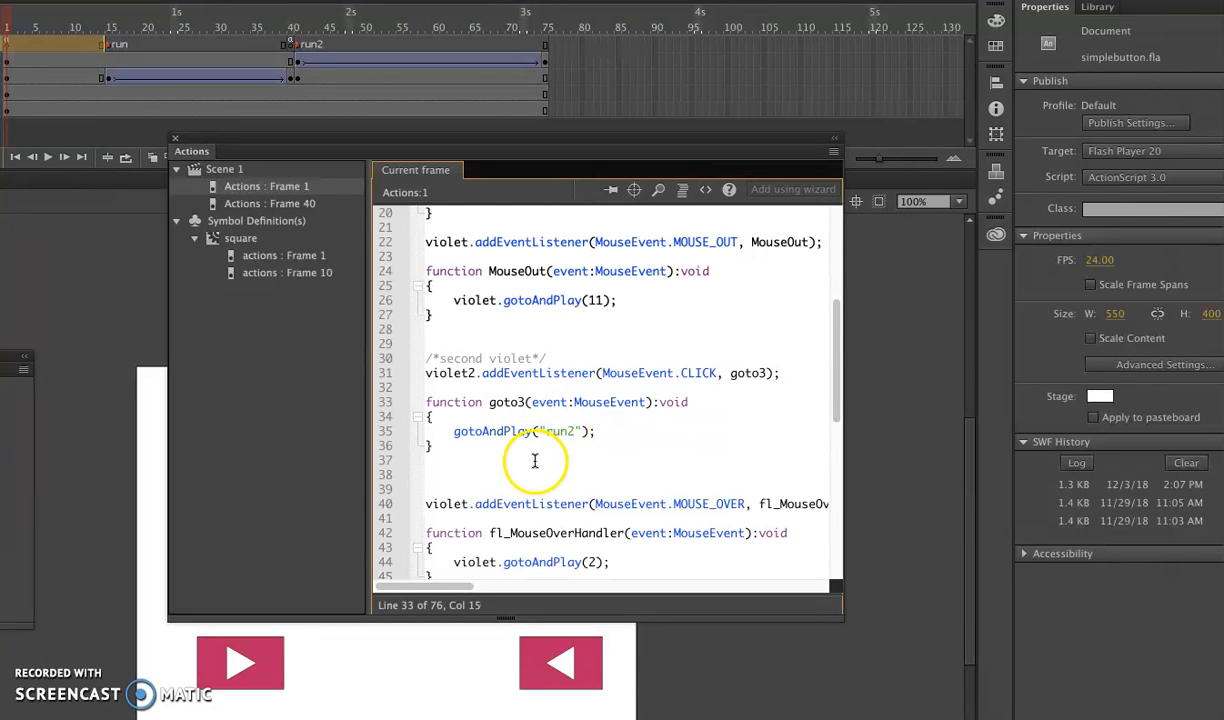
Step: Review the violet2 click code and the duplicated mouse-over and mouse-out handlers beneath it
scroll(537, 460, down, 1)
scroll(537, 460, down, 1)
scroll(537, 460, down, 1)
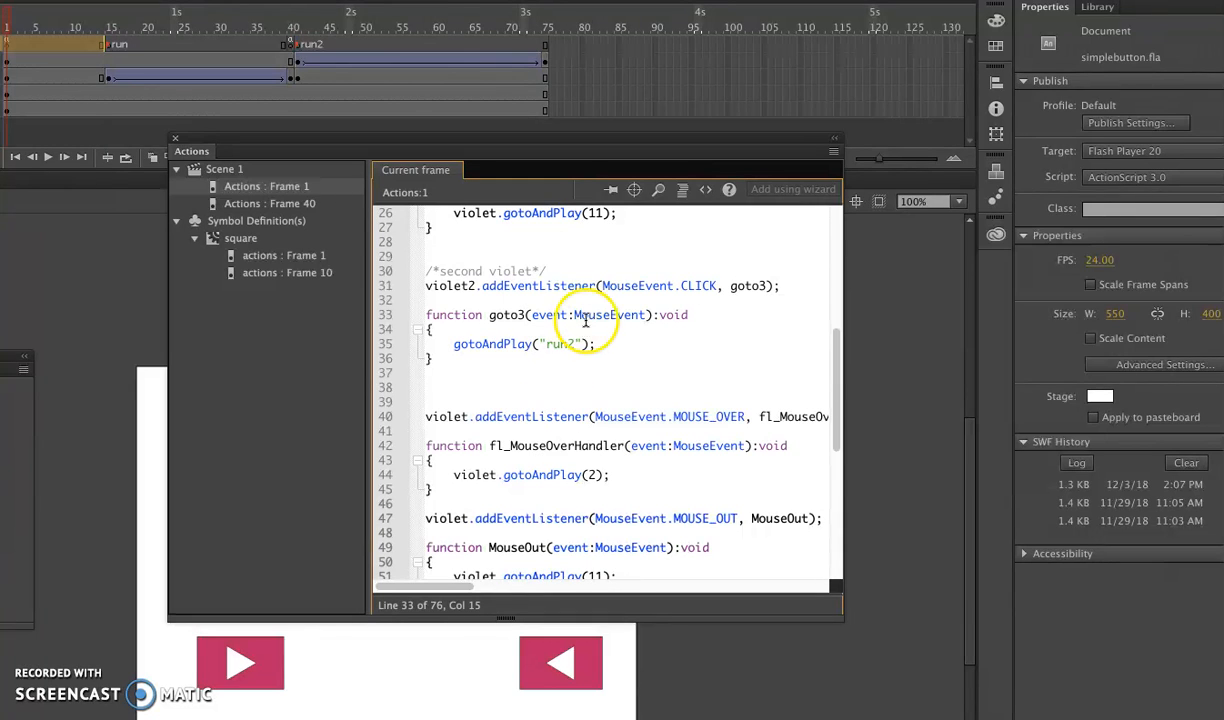
scroll(567, 310, down, 3)
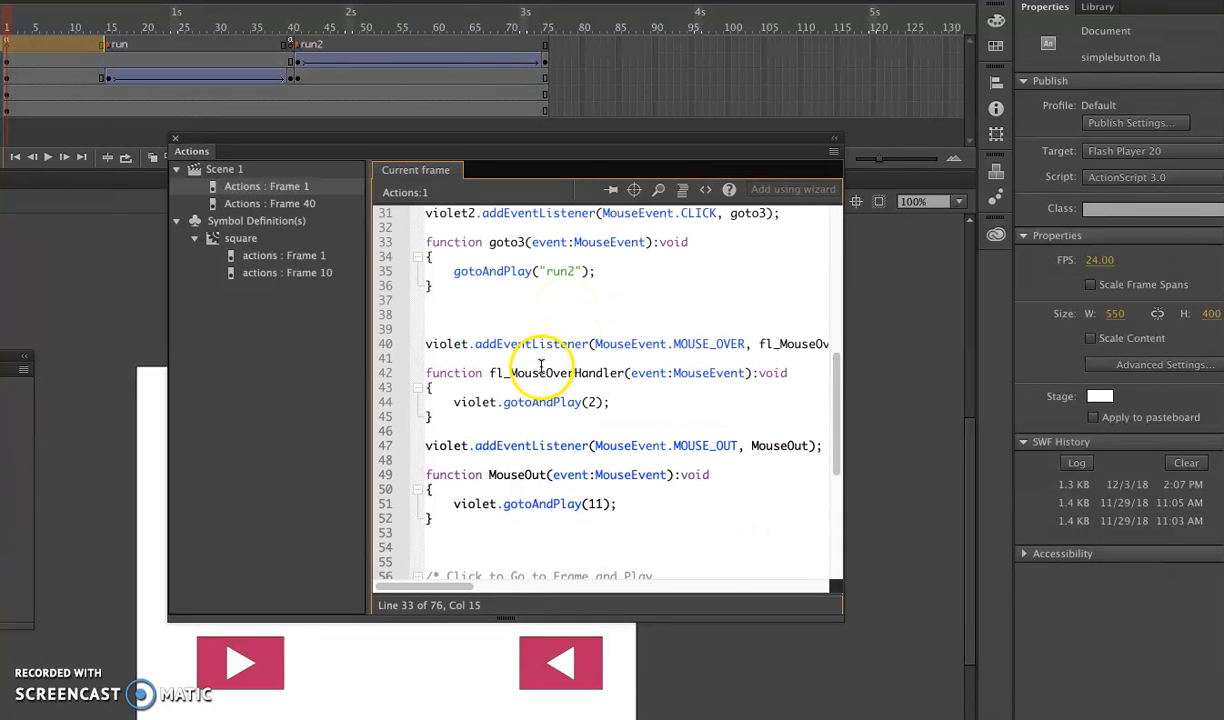
scroll(541, 366, up, 4)
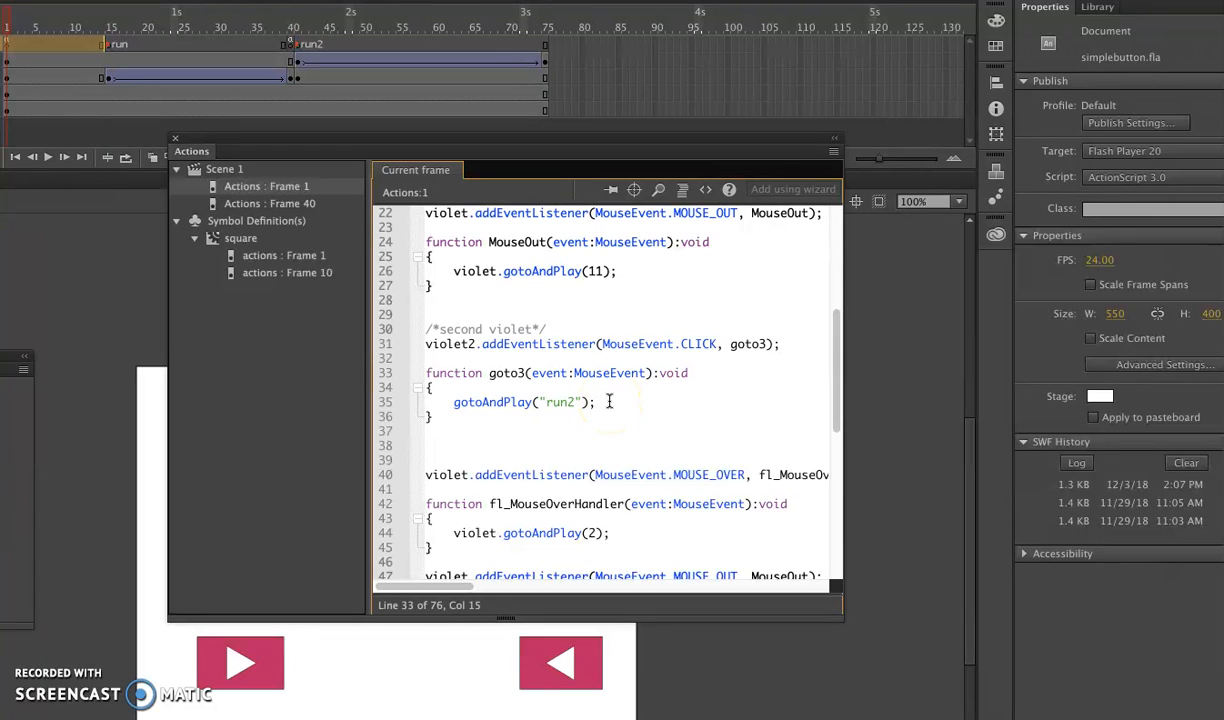
scroll(608, 401, down, 7)
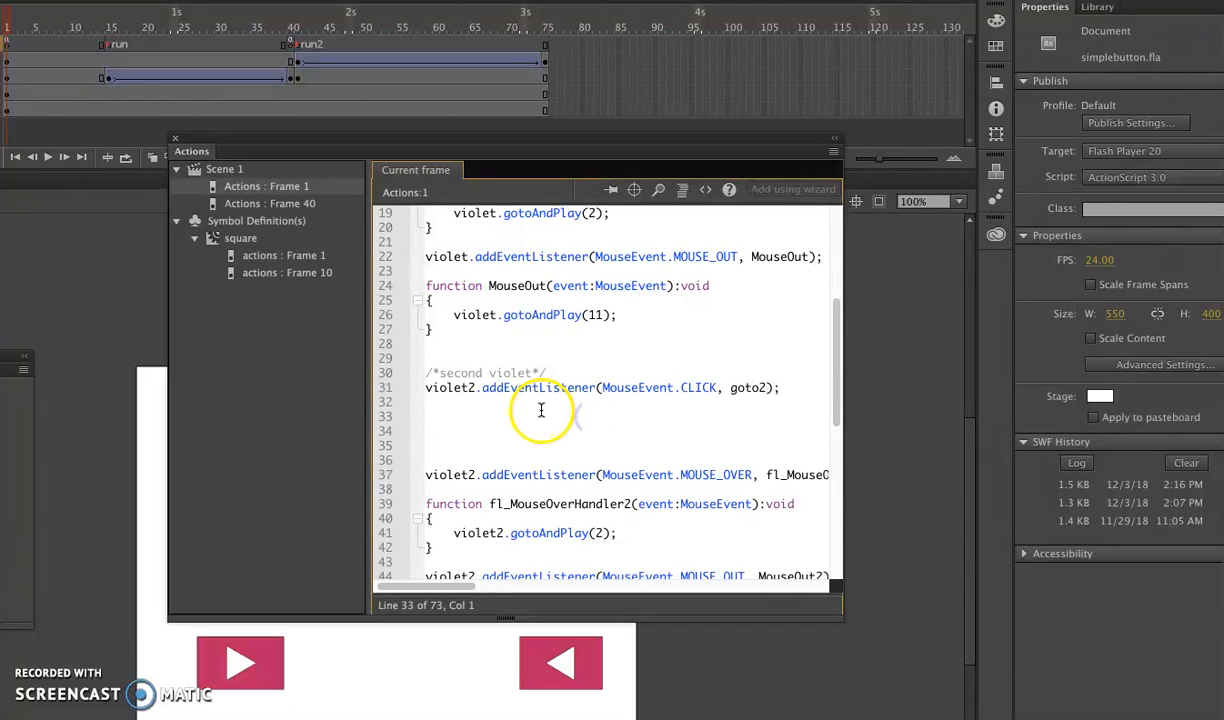
Step: Compare the goto2 handler name in the violet2 click listener with the go2 button's goto2 listener and function
drag(465, 416, 440, 447)
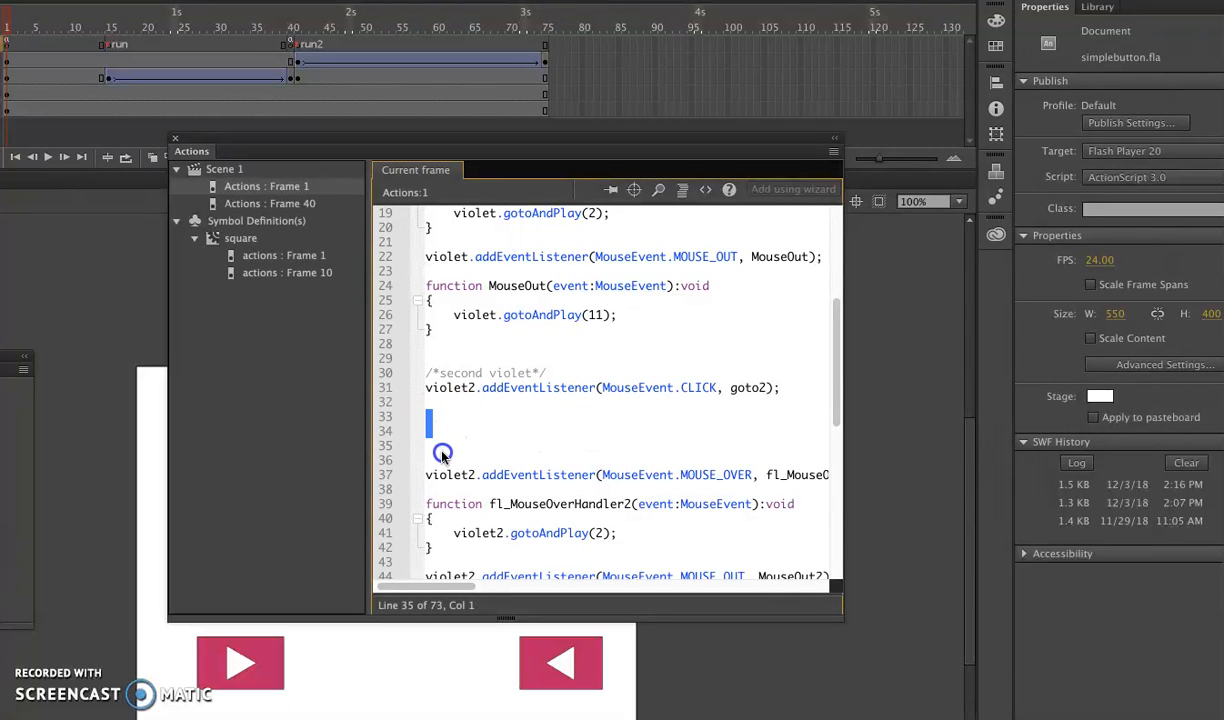
click(767, 387)
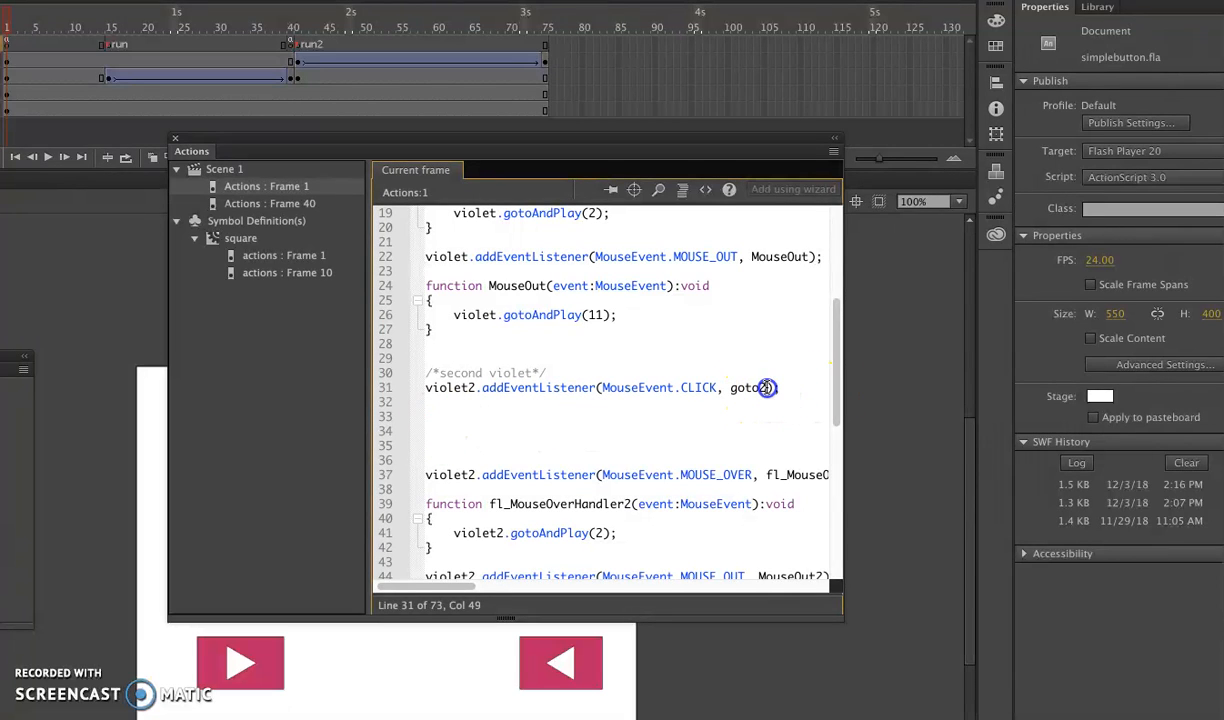
drag(767, 387, 728, 388)
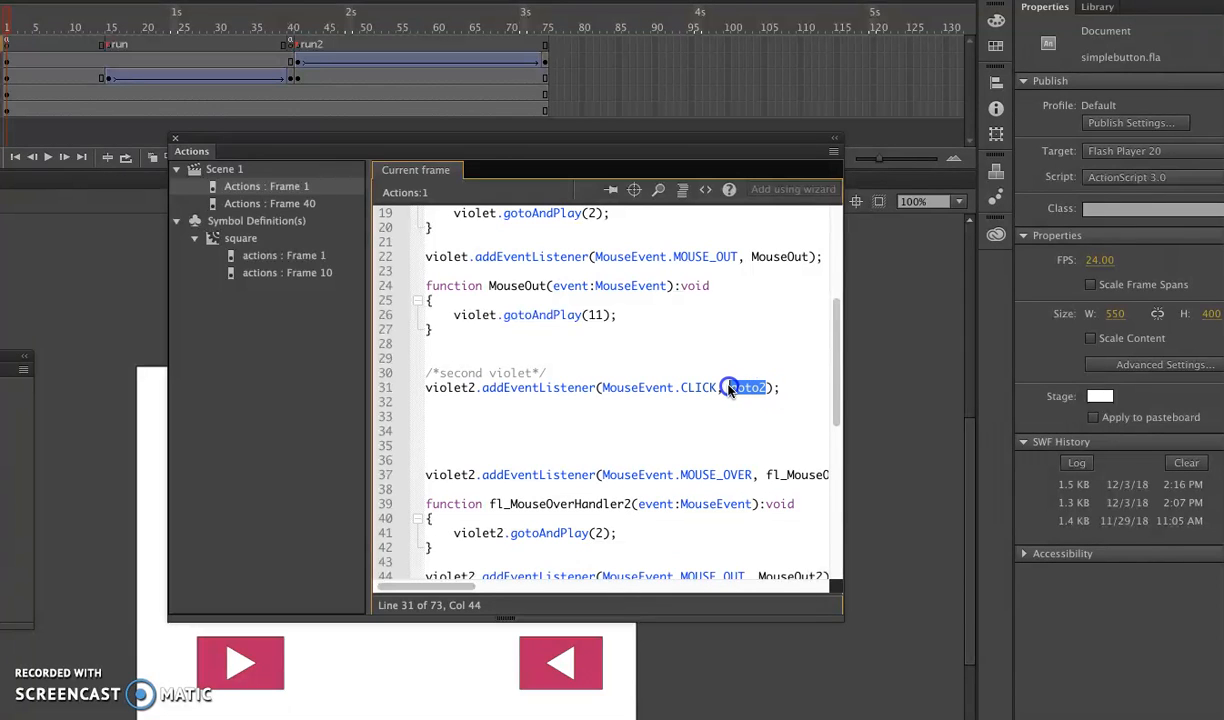
scroll(727, 320, down, 10)
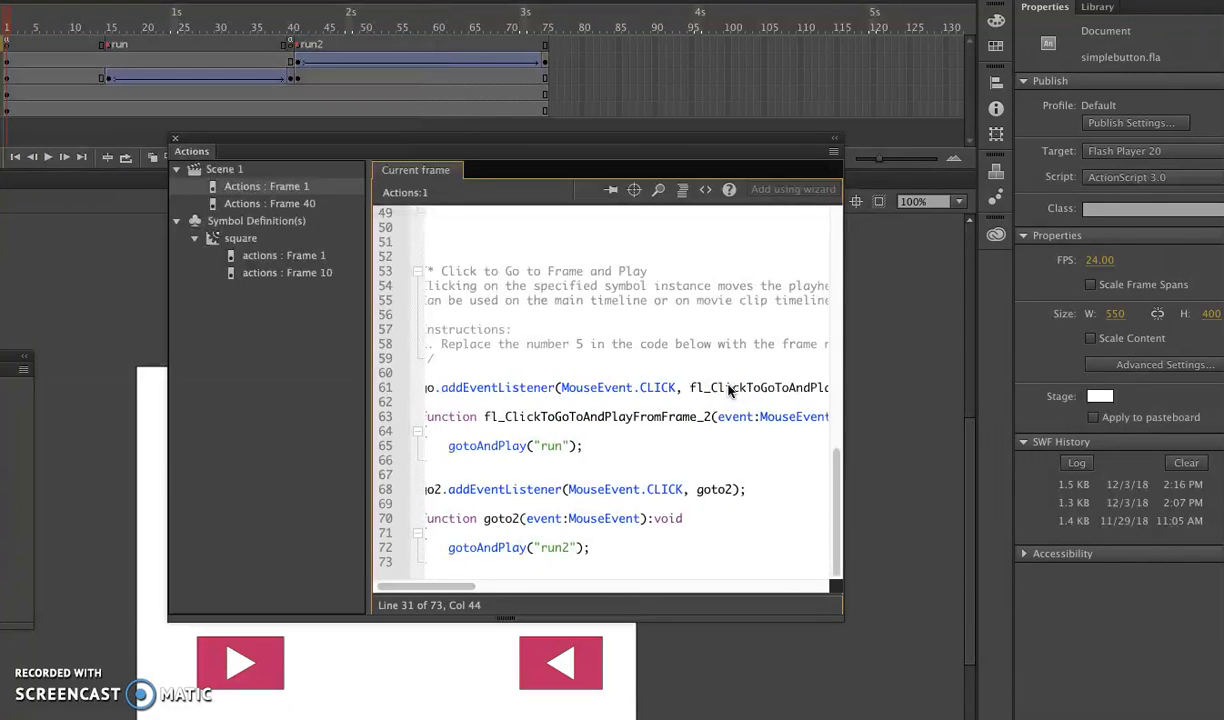
click(717, 489)
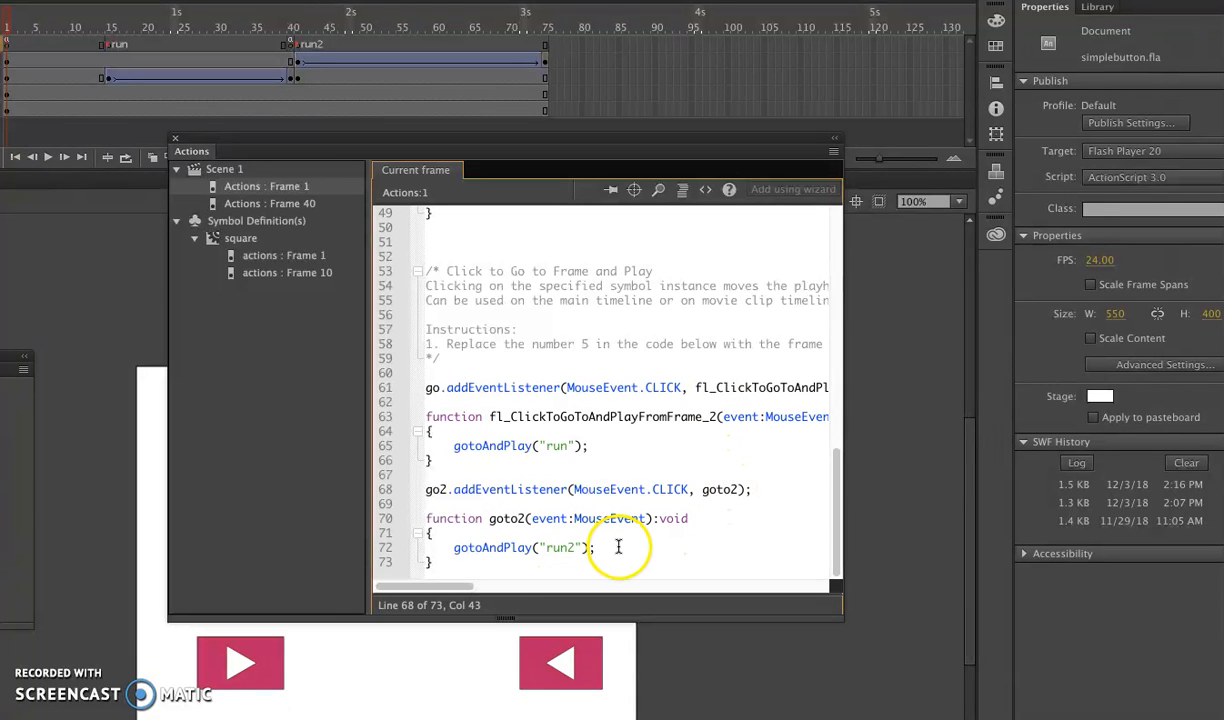
drag(618, 547, 473, 525)
scroll(473, 525, up, 10)
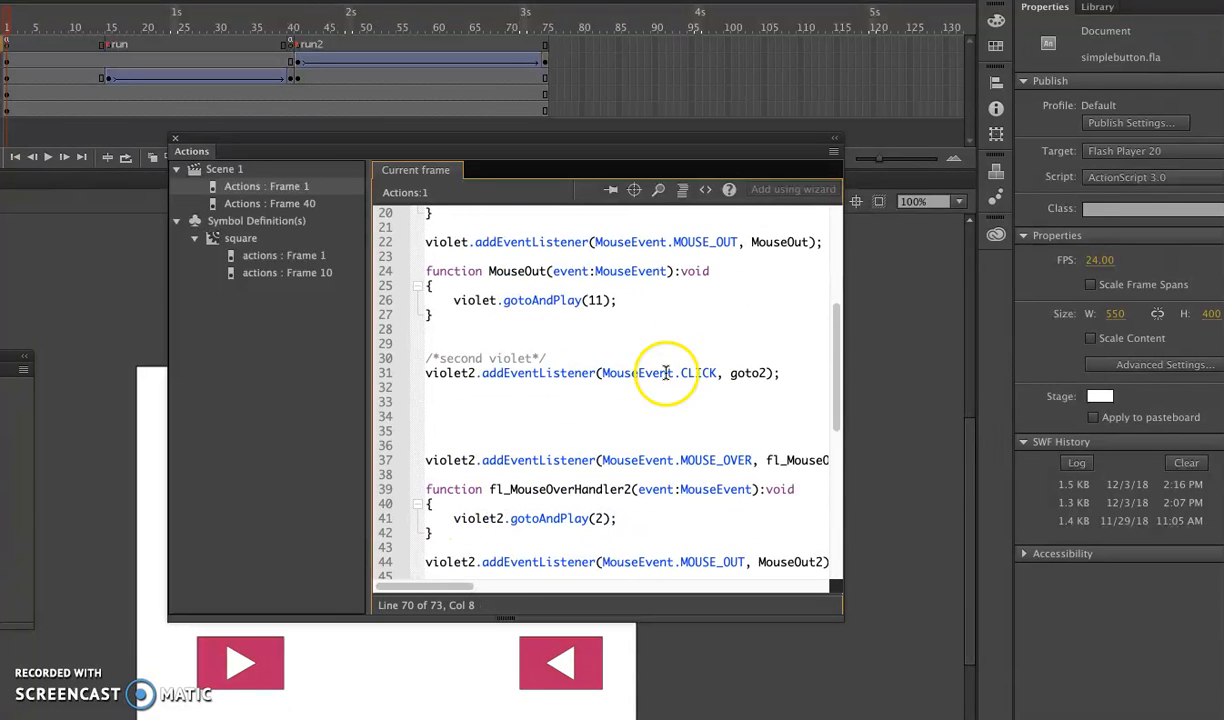
drag(731, 373, 766, 378)
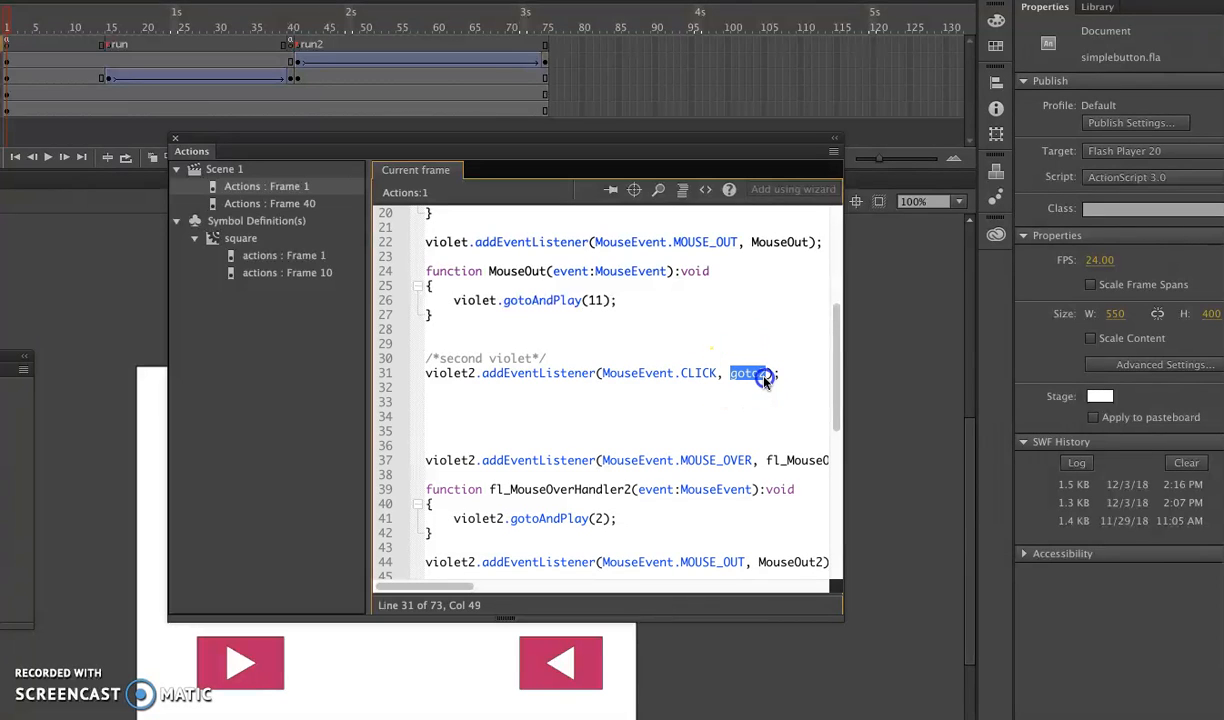
Step: Check the gotoAndPlay target in the goto2 function against the frame label at frame 41 of the Actions layer
scroll(765, 382, down, 1)
scroll(765, 382, up, 1)
scroll(465, 377, down, 10)
click(622, 551)
drag(622, 551, 453, 547)
click(298, 48)
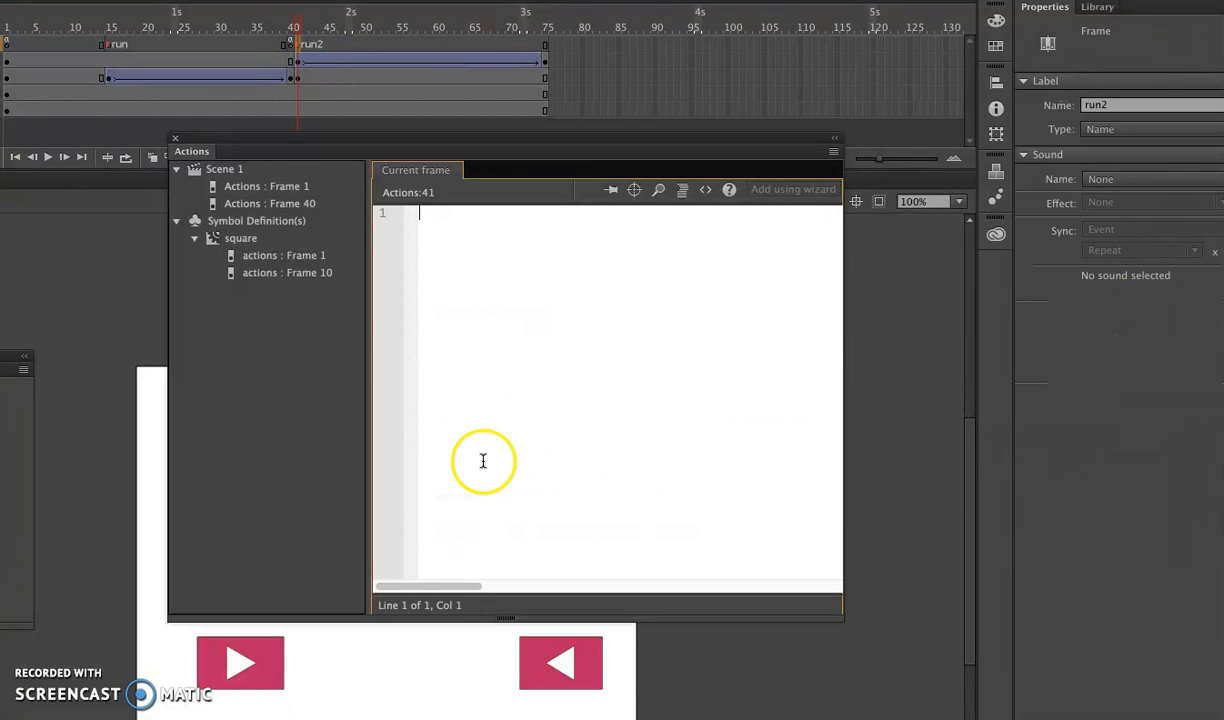
click(255, 186)
scroll(541, 555, right, 1)
click(574, 562)
drag(599, 549, 538, 548)
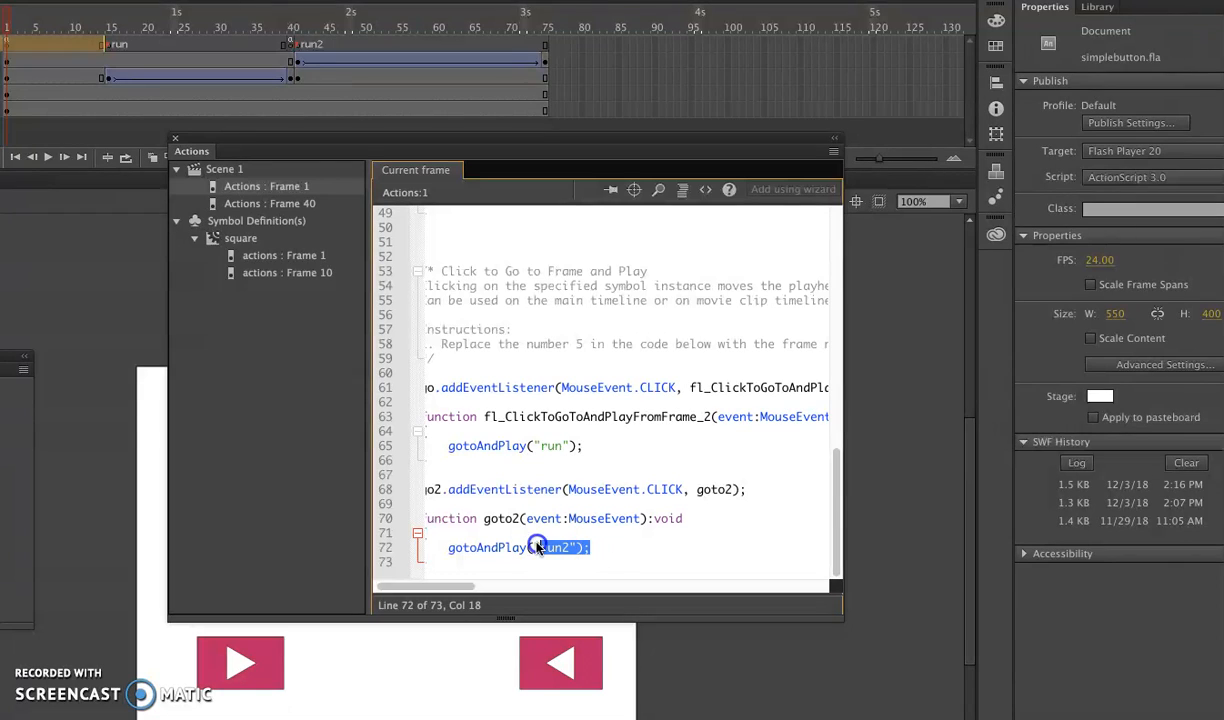
Step: Examine the instance names in the second violet's mouse-over and mouse-out code block
scroll(538, 549, up, 6)
scroll(538, 548, up, 3)
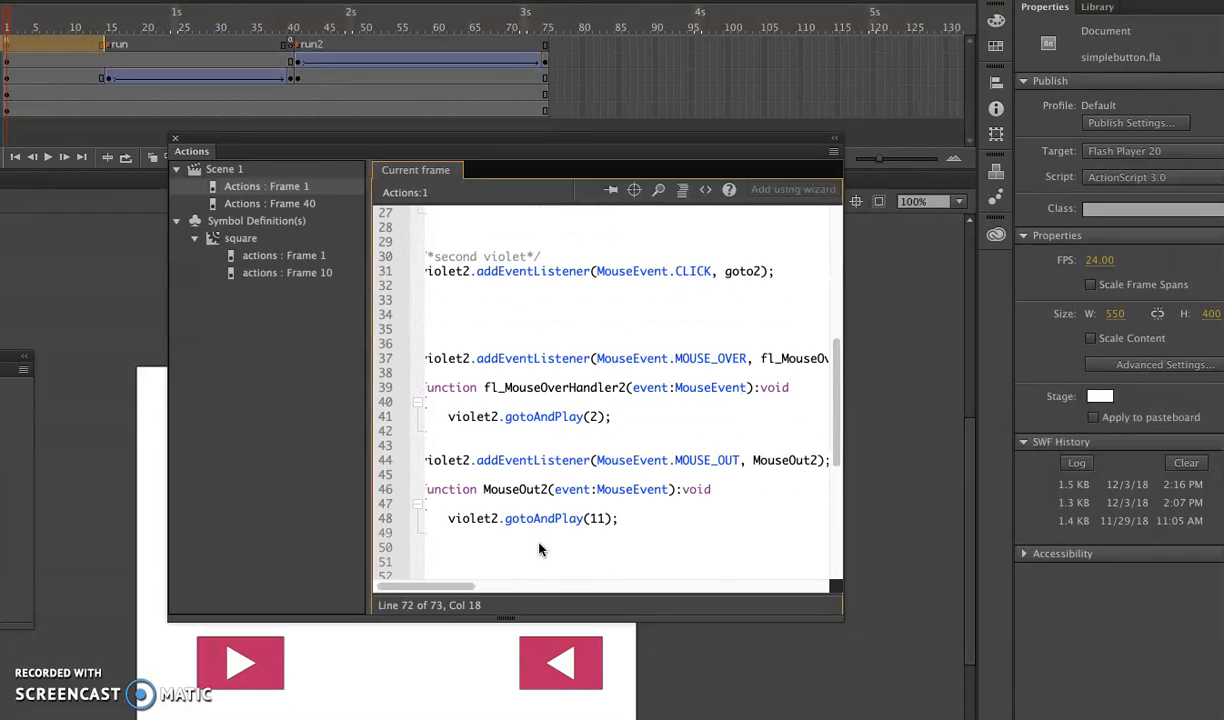
drag(637, 528, 411, 348)
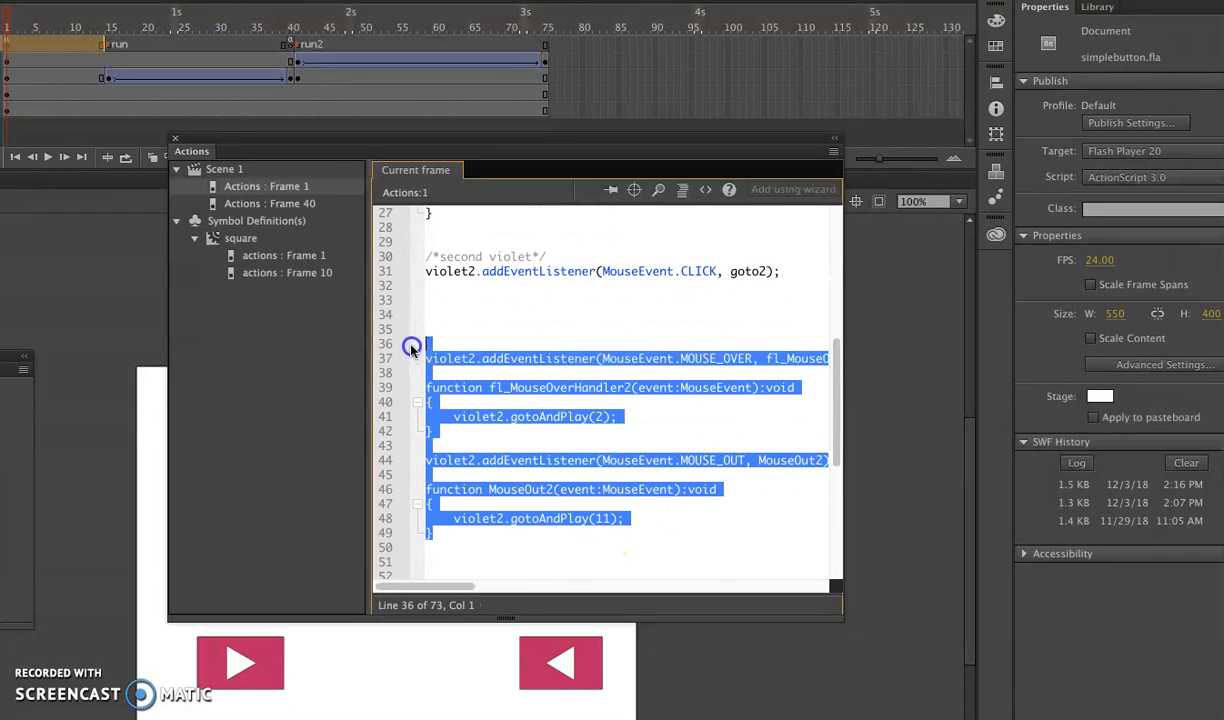
click(474, 358)
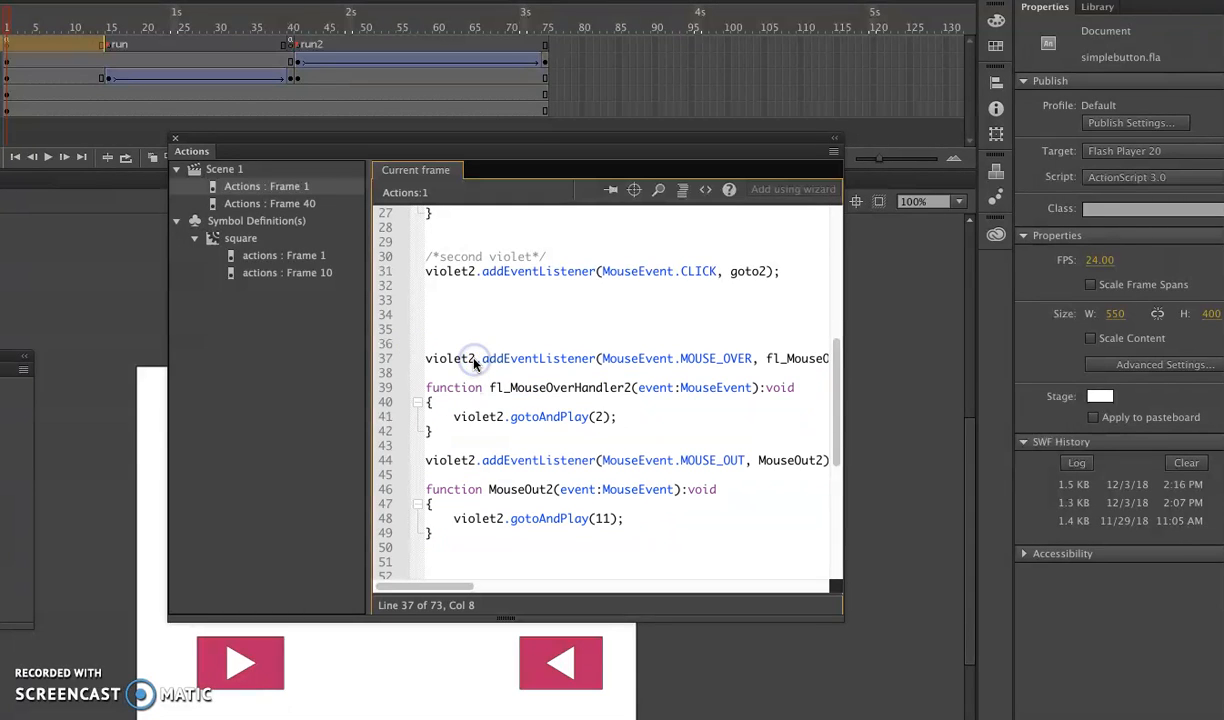
click(505, 417)
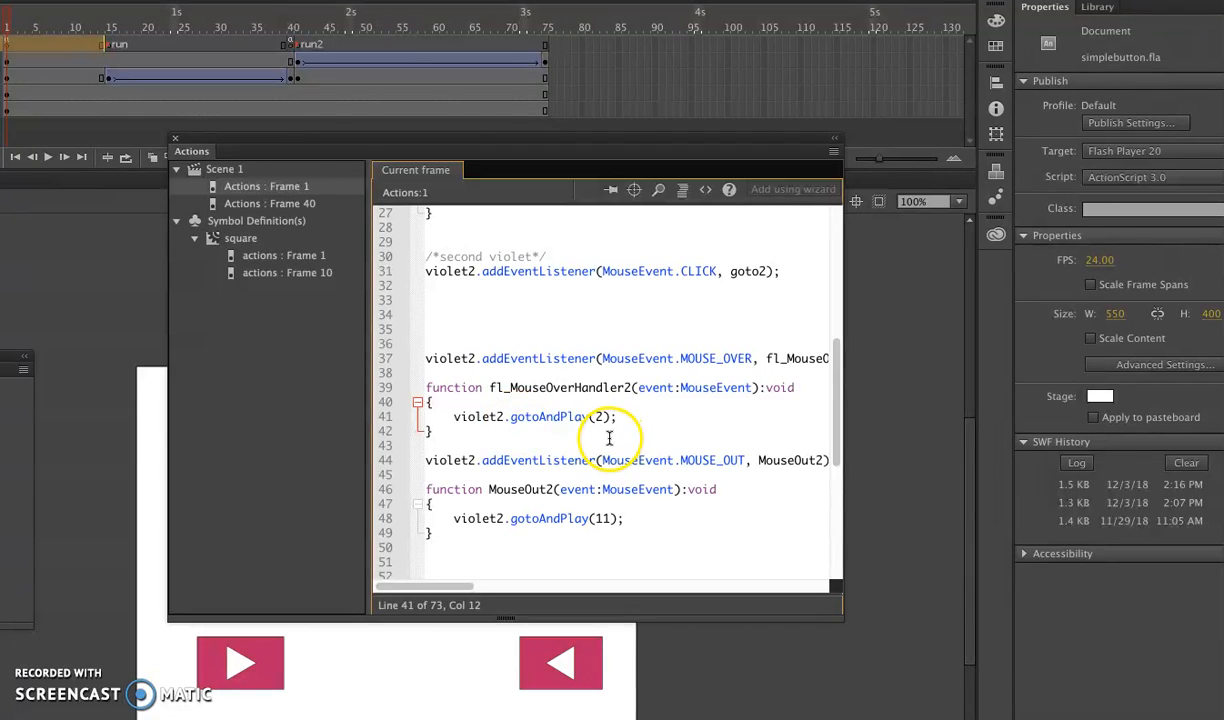
Step: Check that the violet2 mouse-over listener's handler name matches its function, and inspect that function's gotoAndPlay target
scroll(765, 362, right, 1)
scroll(765, 362, right, 3)
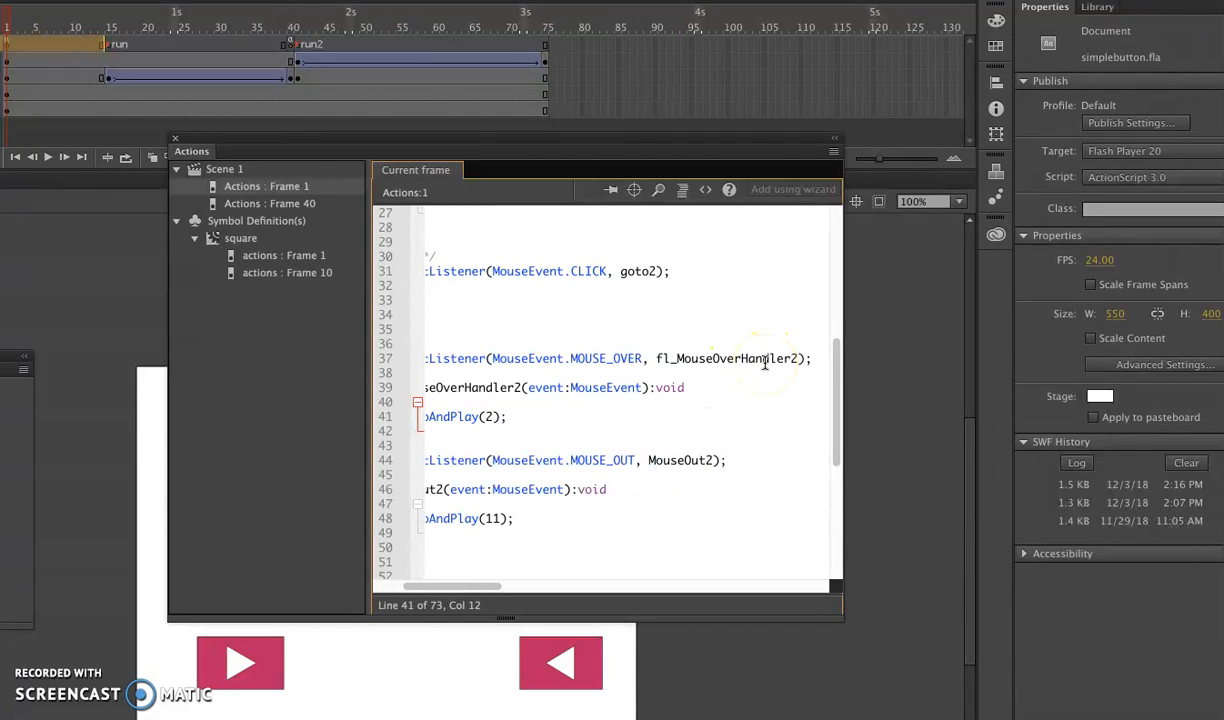
click(797, 358)
click(790, 360)
scroll(790, 362, left, 2)
click(567, 391)
scroll(567, 391, down, 2)
scroll(567, 391, left, 1)
click(565, 388)
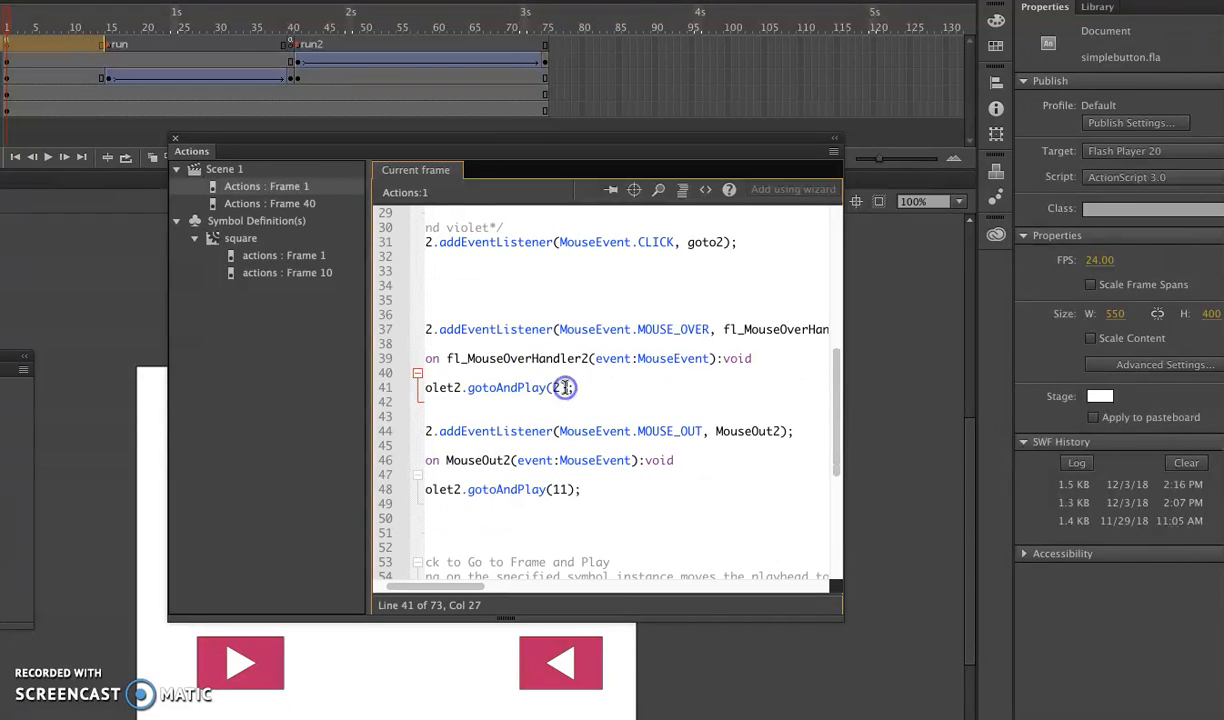
scroll(555, 432, down, 5)
scroll(558, 430, up, 5)
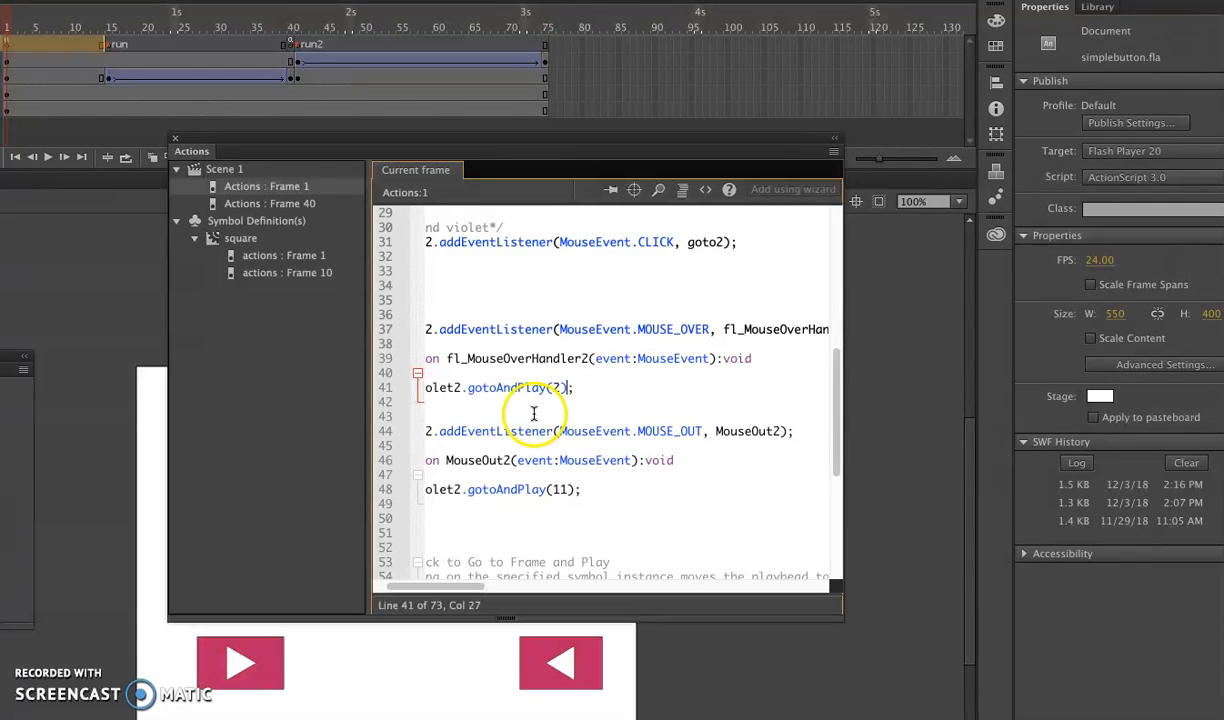
scroll(538, 415, left, 2)
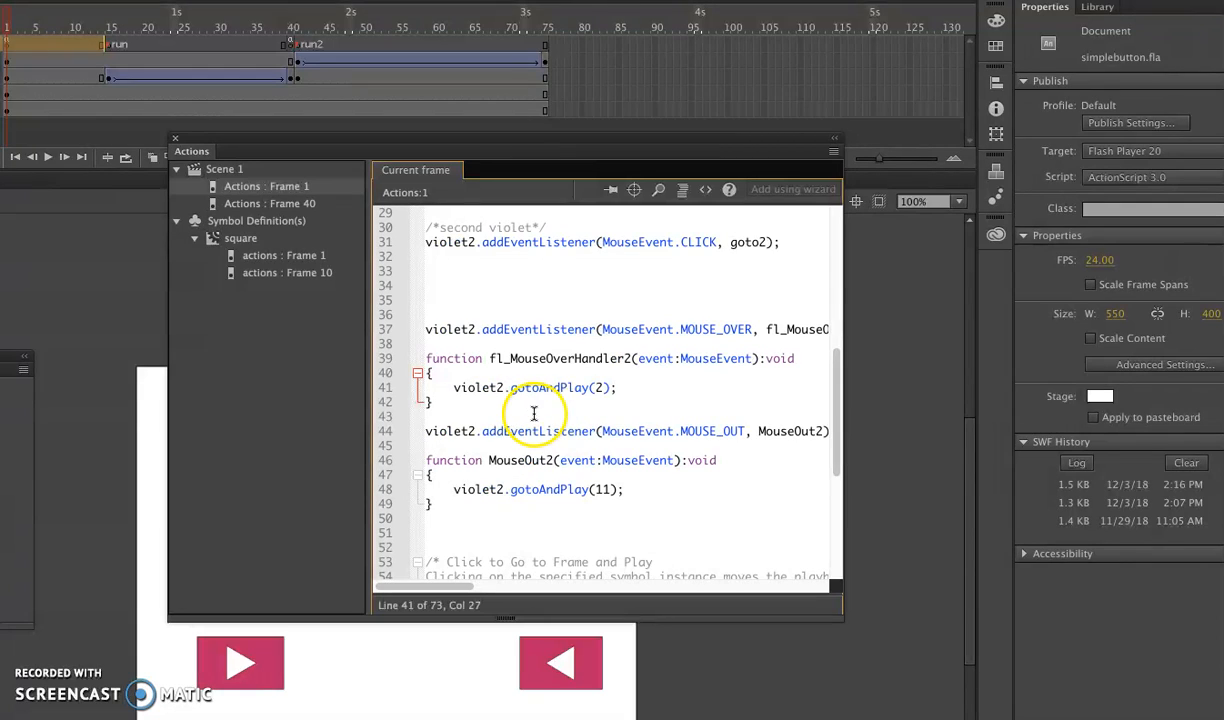
Step: Try "run2" as the gotoAndPlay target in violet2's mouse-over function, and restore it to 2
double_click(599, 388)
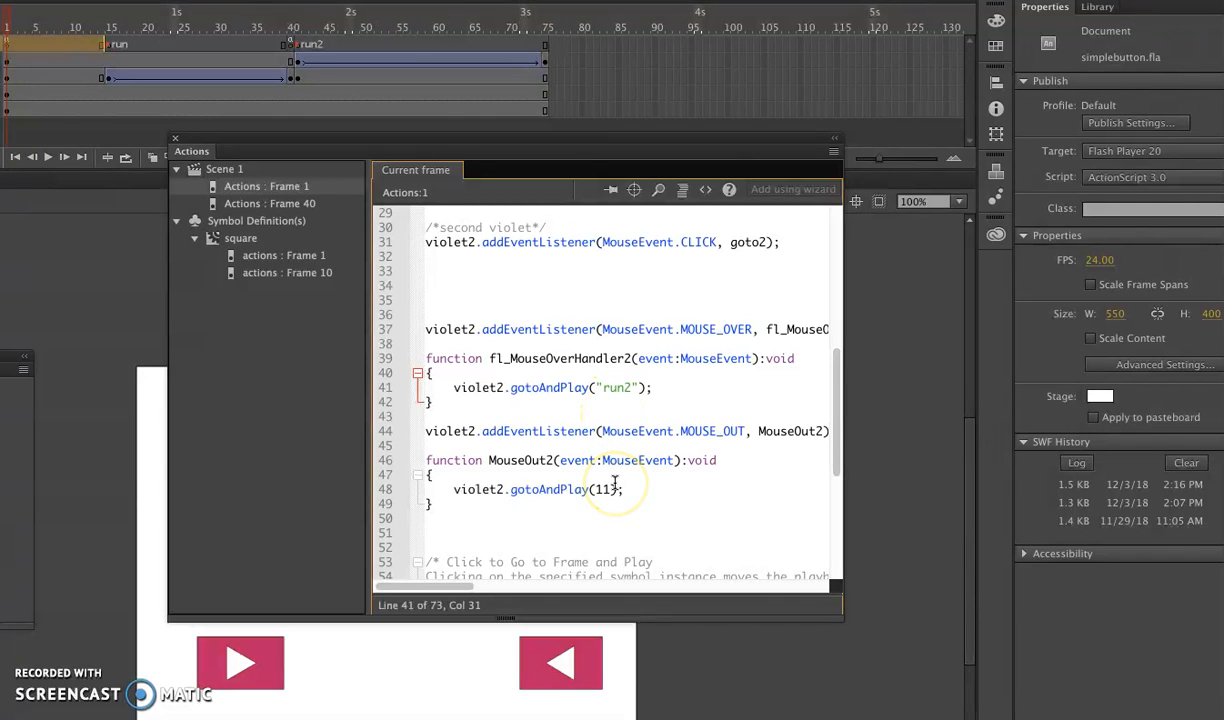
key(BackSpace)
key(BackSpace)
key(BackSpace)
key(BackSpace)
key(BackSpace)
key(BackSpace)
text(2)
Step: Review the violet2.gotoAndPlay lines in the mouse-over and mouse-out functions and the frame numbers they target
double_click(597, 388)
drag(624, 489, 580, 388)
click(466, 389)
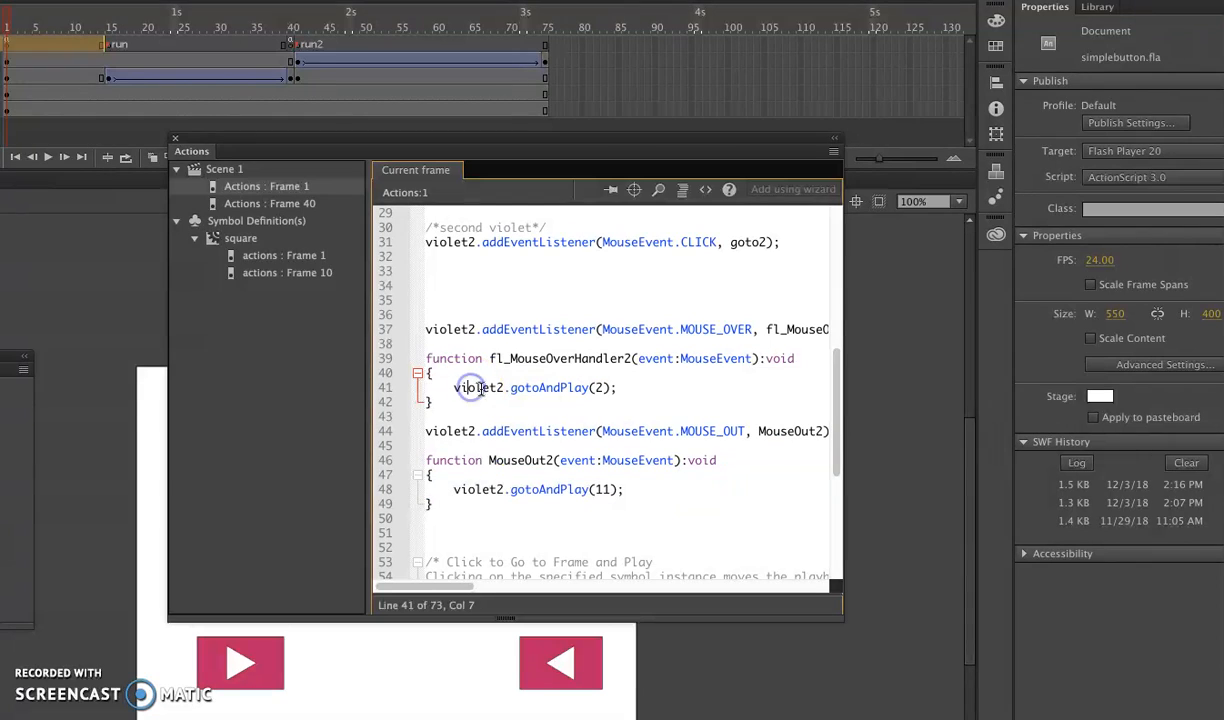
click(522, 490)
drag(630, 492, 433, 389)
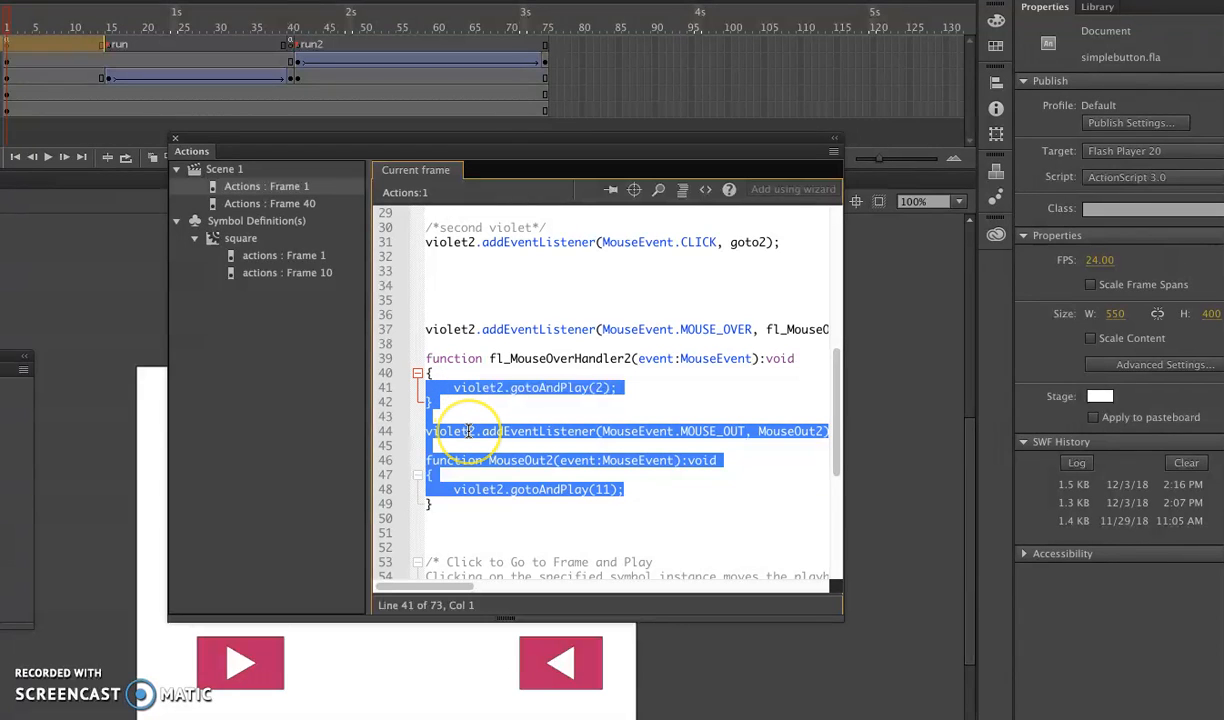
click(608, 391)
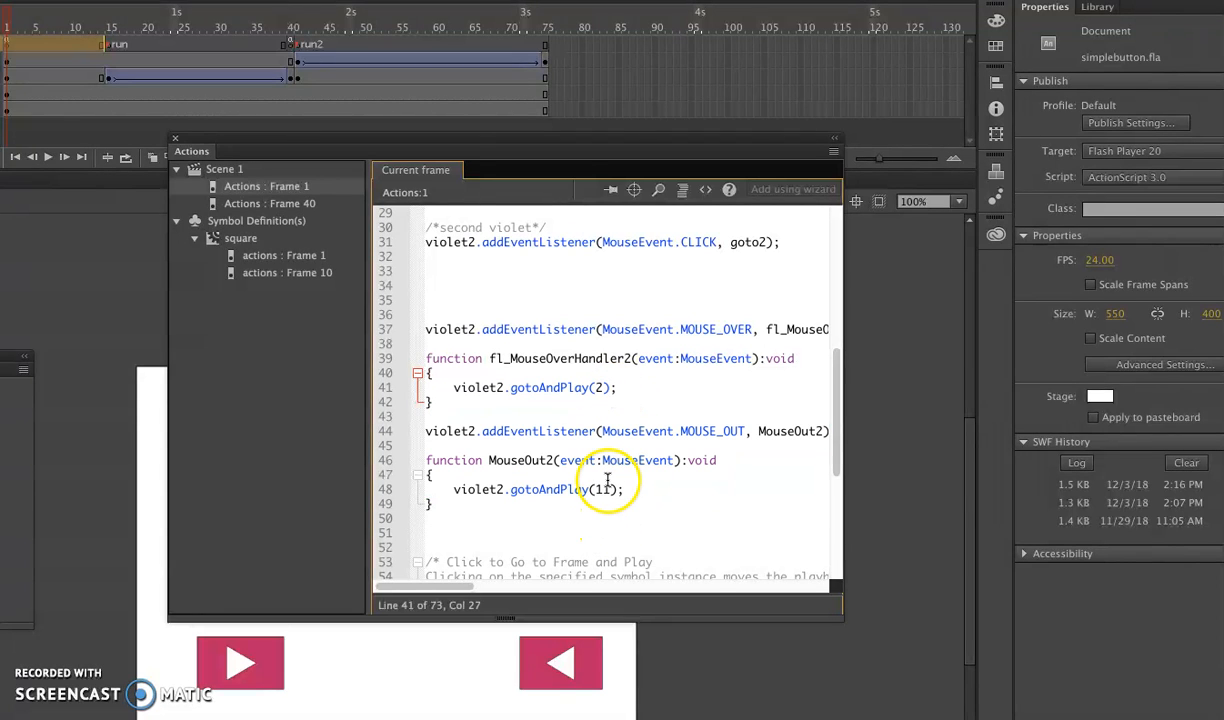
click(607, 480)
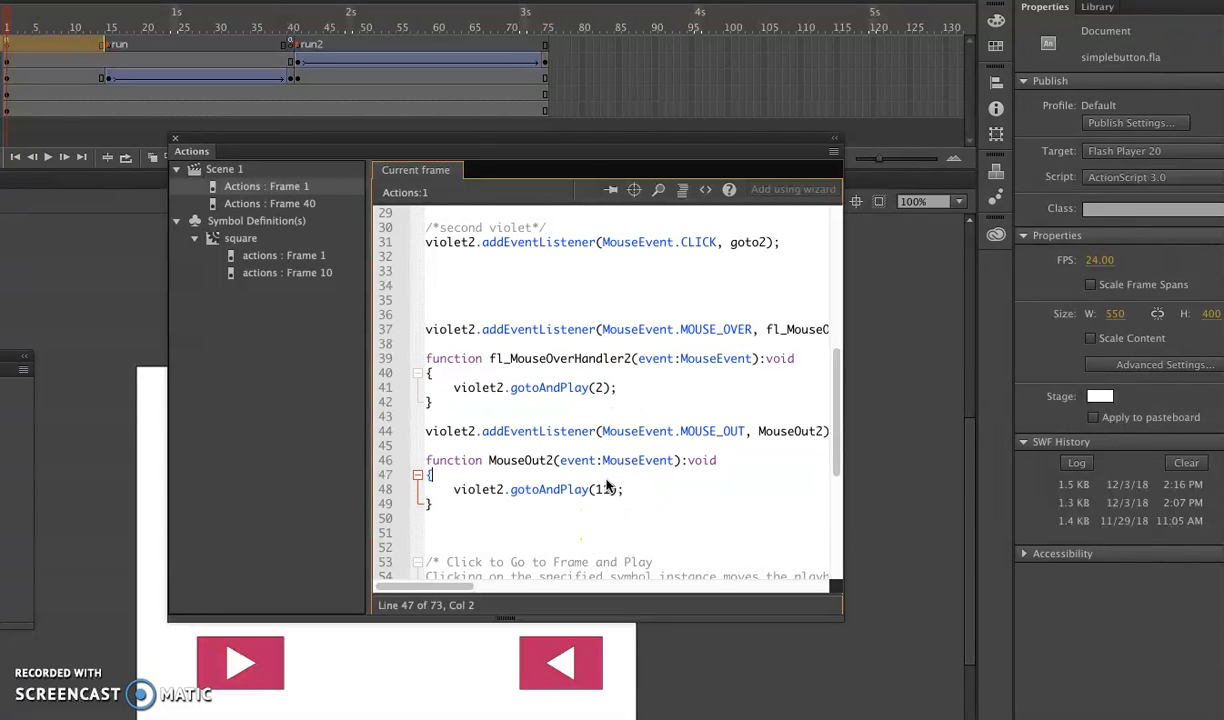